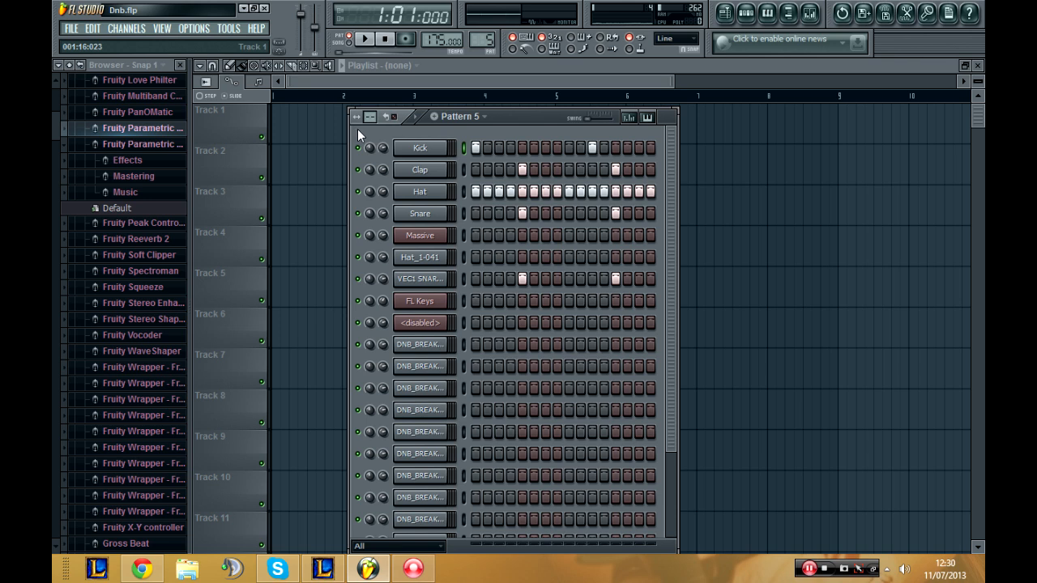
Step: Start a new project without saving the changes to Dnb.flp
{"action": "left_click", "coordinate": [73, 31]}
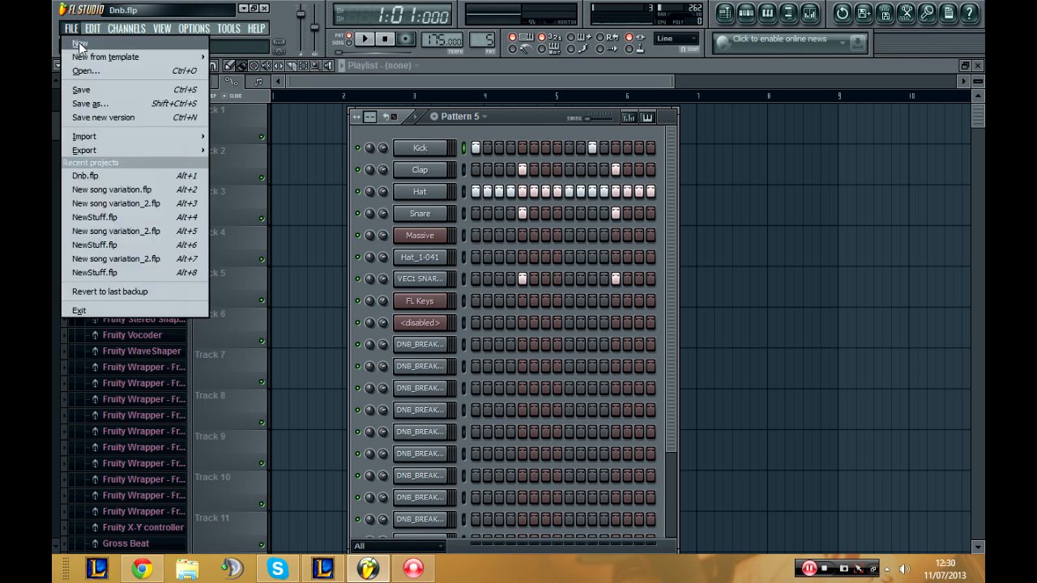
{"action": "left_click", "coordinate": [79, 42]}
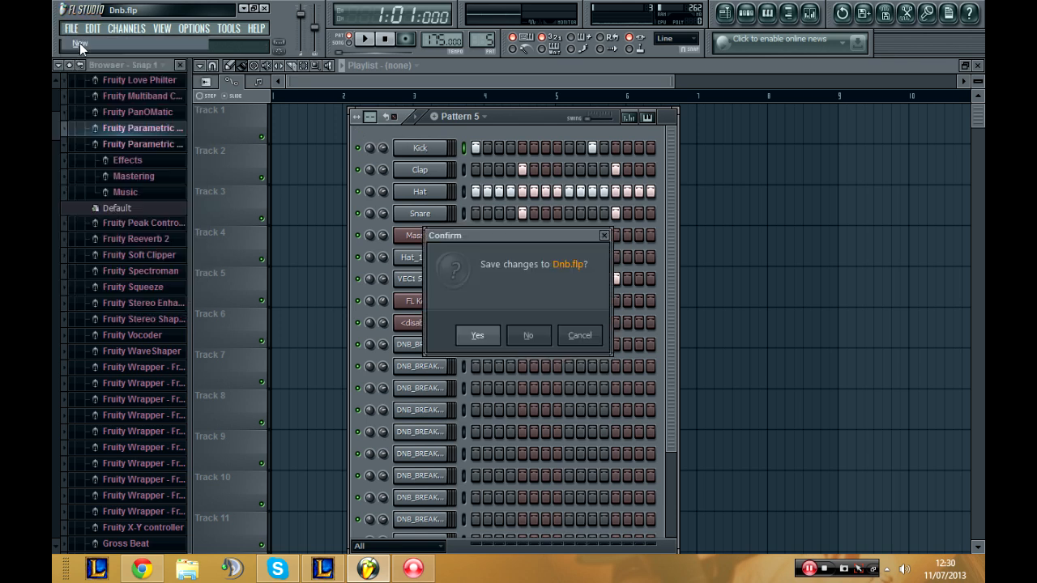
{"action": "left_click", "coordinate": [531, 336]}
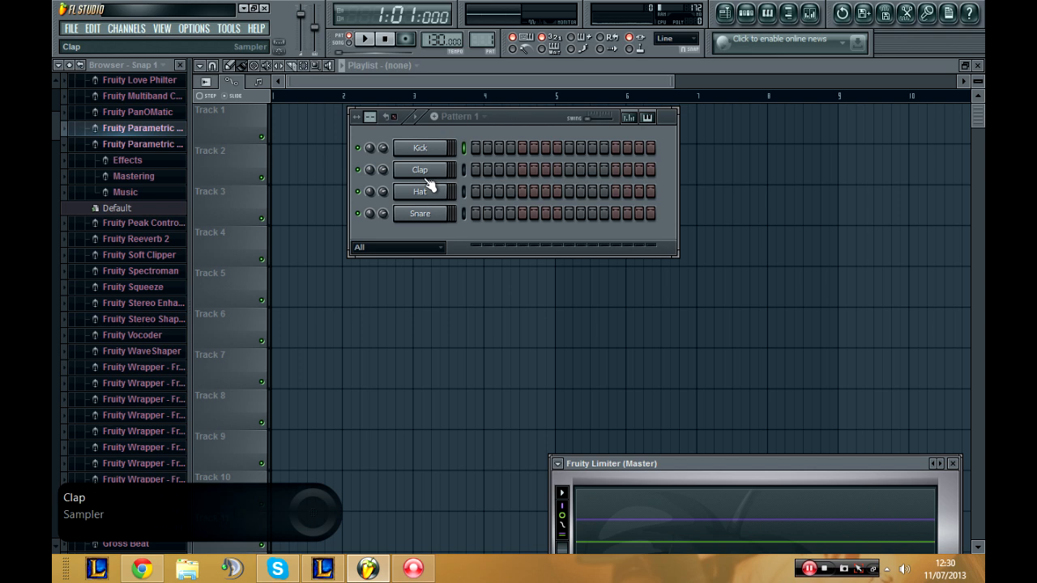
Step: Program the kick on steps 1 and 11 and the snare on steps 5 and 13
{"action": "left_click", "coordinate": [477, 150]}
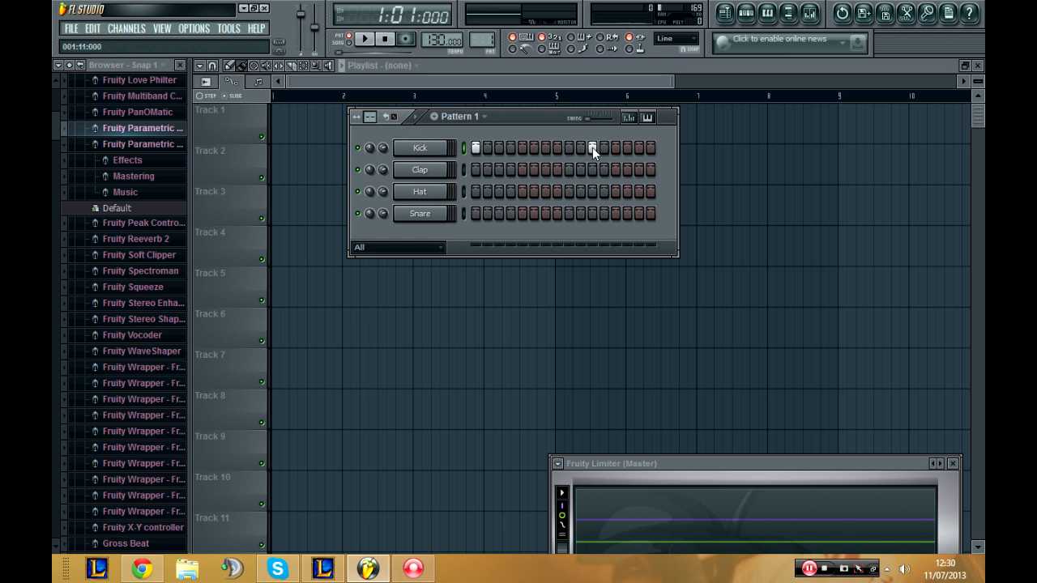
{"action": "left_click", "coordinate": [522, 214]}
{"action": "left_click", "coordinate": [616, 213]}
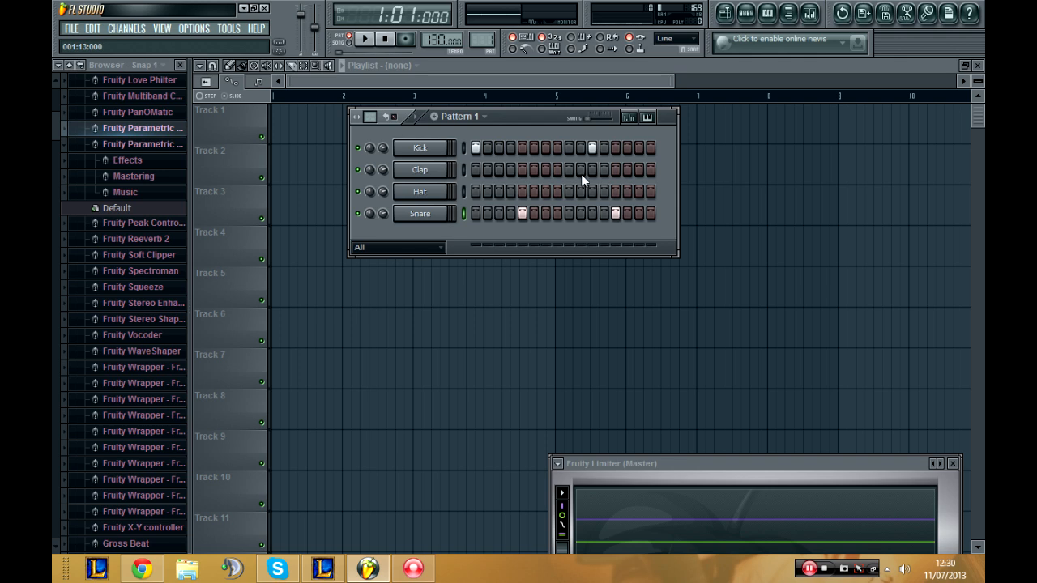
Step: Start playback of the pattern and set the project tempo to 175 BPM
{"action": "left_click", "coordinate": [364, 39]}
{"action": "left_click_drag", "start_coordinate": [441, 40], "coordinate": [442, 32]}
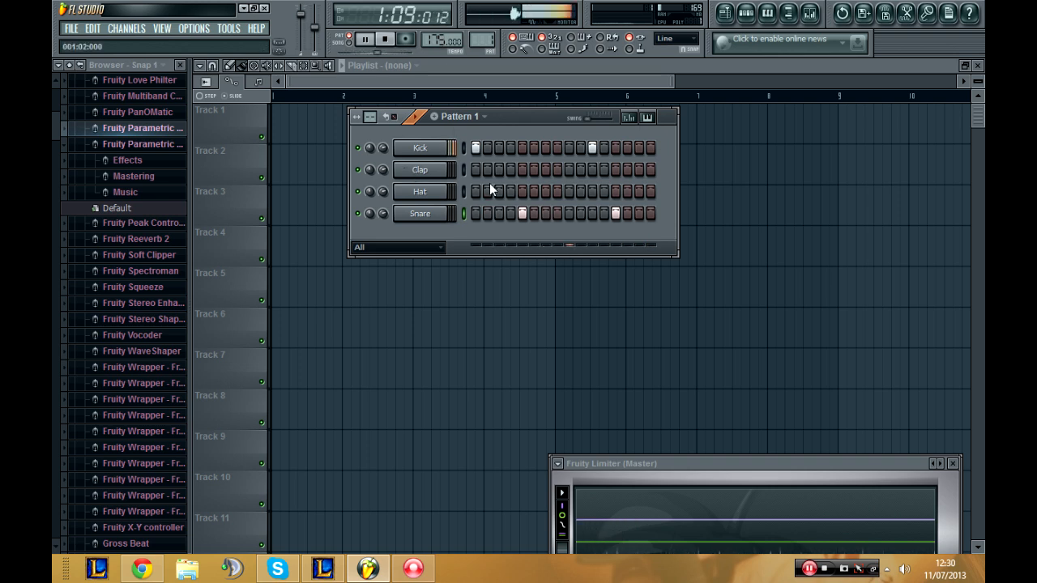
Step: Fill the hat on every 2 steps and add claps on steps 5 and 13
{"action": "right_click", "coordinate": [426, 193]}
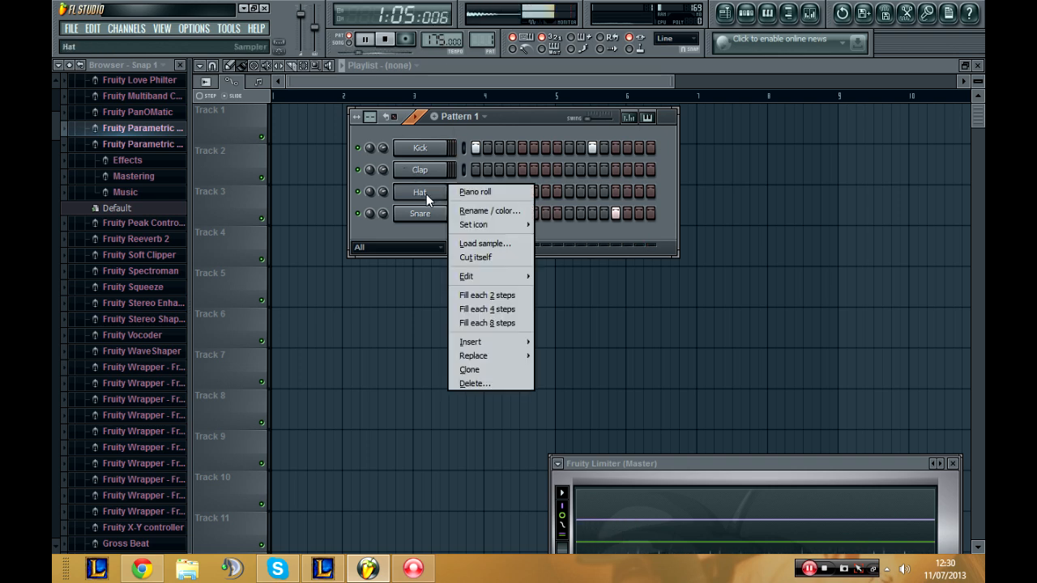
{"action": "left_click", "coordinate": [500, 296]}
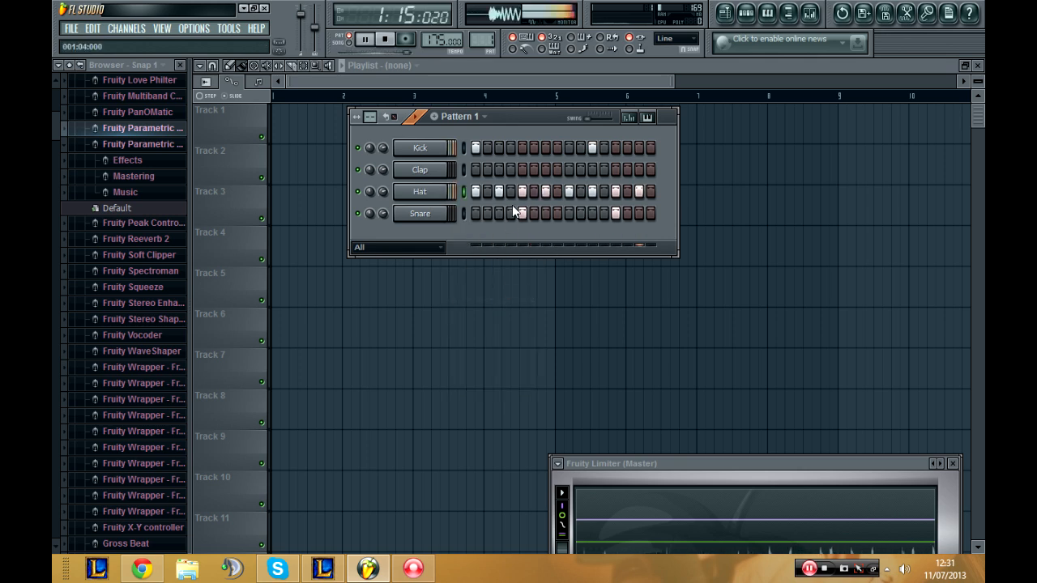
{"action": "left_click", "coordinate": [614, 169]}
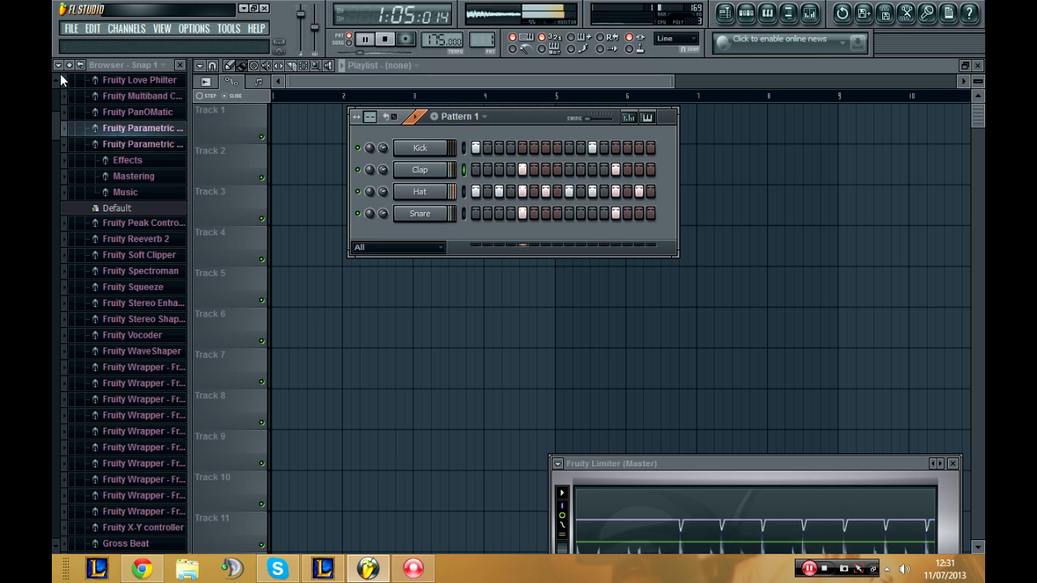
Step: Locate the DNB_BREAK drum loop samples in the sample browser
{"action": "left_click", "coordinate": [110, 130]}
{"action": "left_click", "coordinate": [73, 129]}
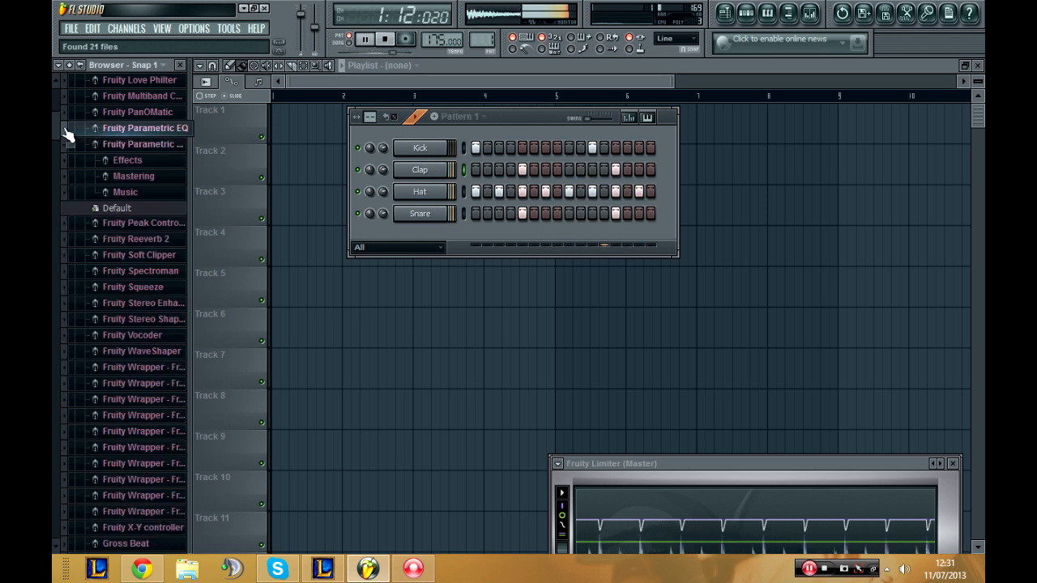
{"action": "scroll", "coordinate": [99, 150], "scroll_direction": "up", "scroll_amount": 5}
{"action": "scroll", "coordinate": [97, 151], "scroll_direction": "down", "scroll_amount": 15}
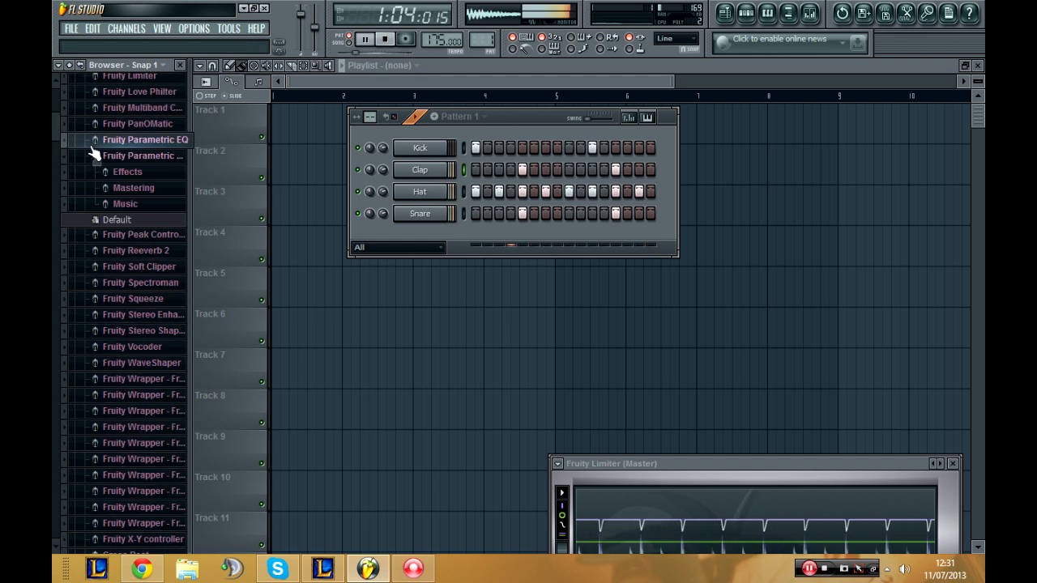
{"action": "scroll", "coordinate": [97, 156], "scroll_direction": "down", "scroll_amount": 10}
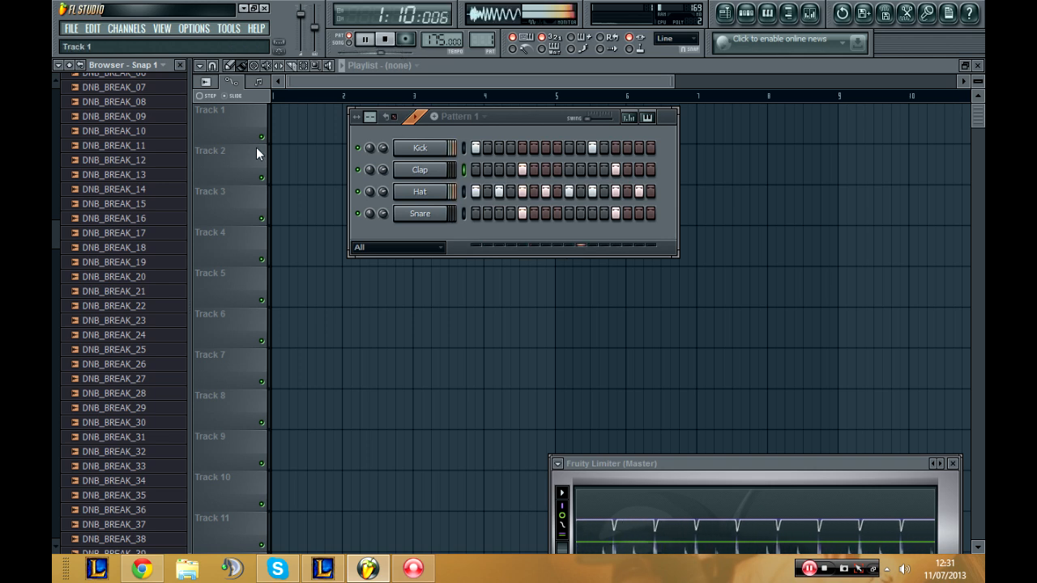
Step: Stop playback, audition DNB_BREAK_20, 28 and 36, and add DNB_BREAK_28 as a new channel below the snare
{"action": "left_click", "coordinate": [145, 277]}
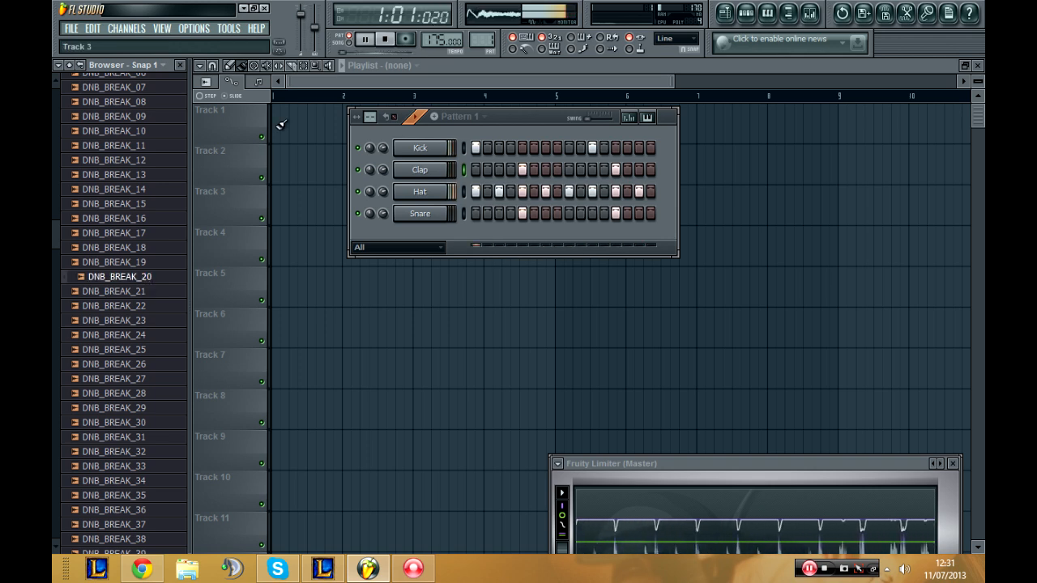
{"action": "key", "text": "space"}
{"action": "left_click", "coordinate": [147, 393]}
{"action": "scroll", "coordinate": [146, 393], "scroll_direction": "down", "scroll_amount": 5}
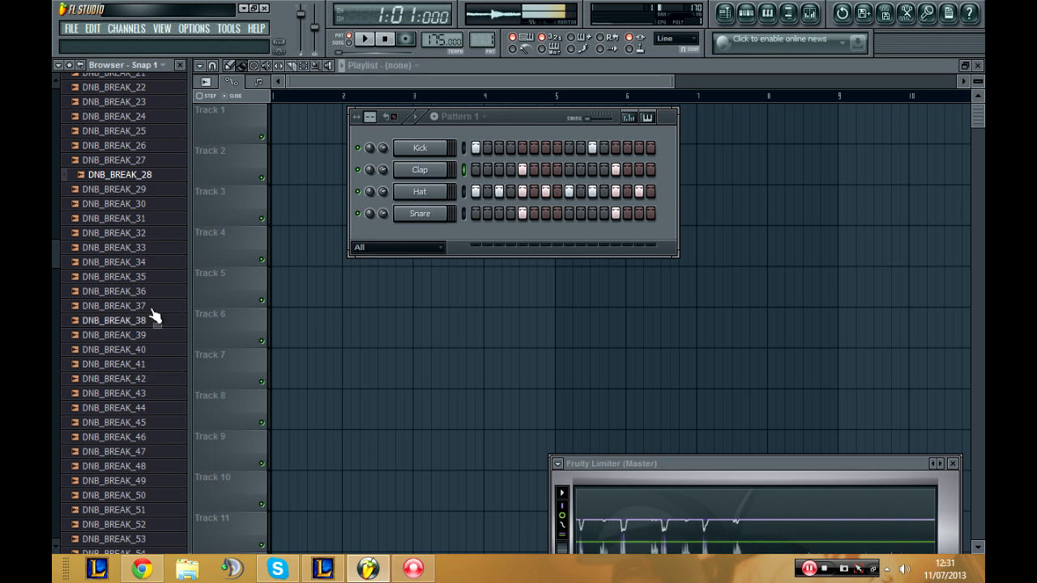
{"action": "left_click", "coordinate": [154, 291]}
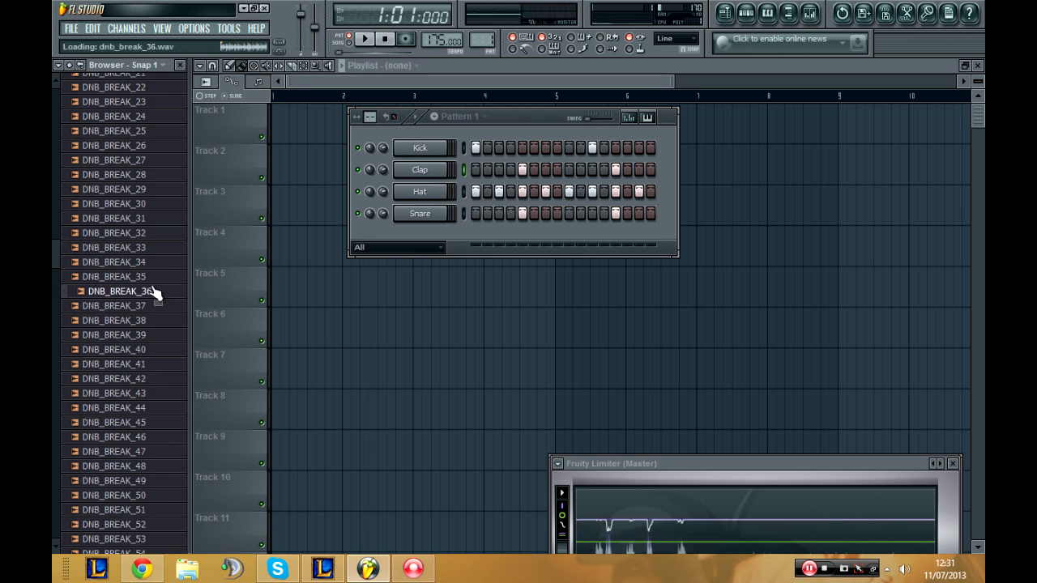
{"action": "left_click", "coordinate": [150, 175]}
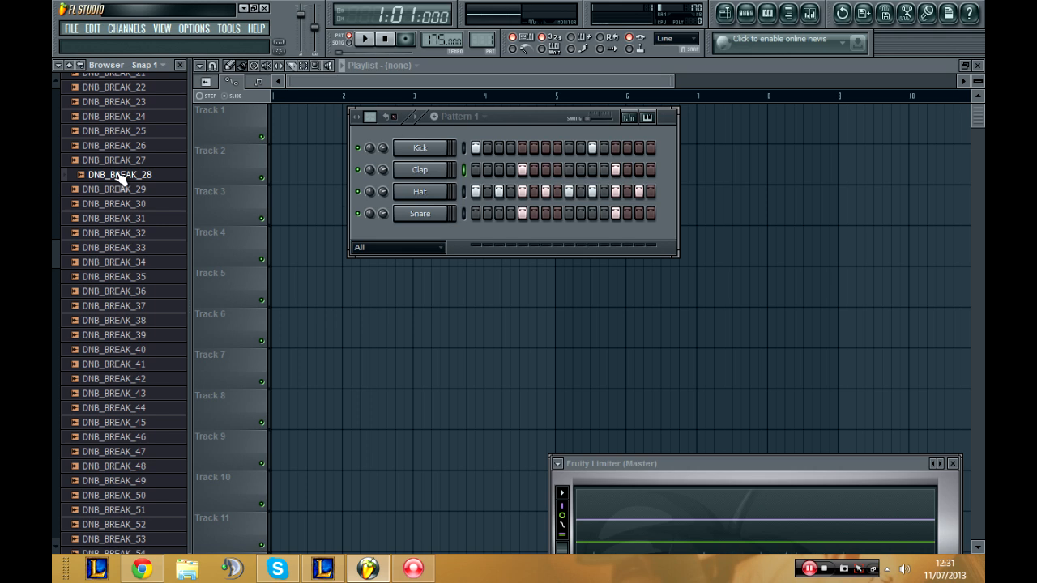
{"action": "left_click_drag", "start_coordinate": [118, 175], "coordinate": [419, 233]}
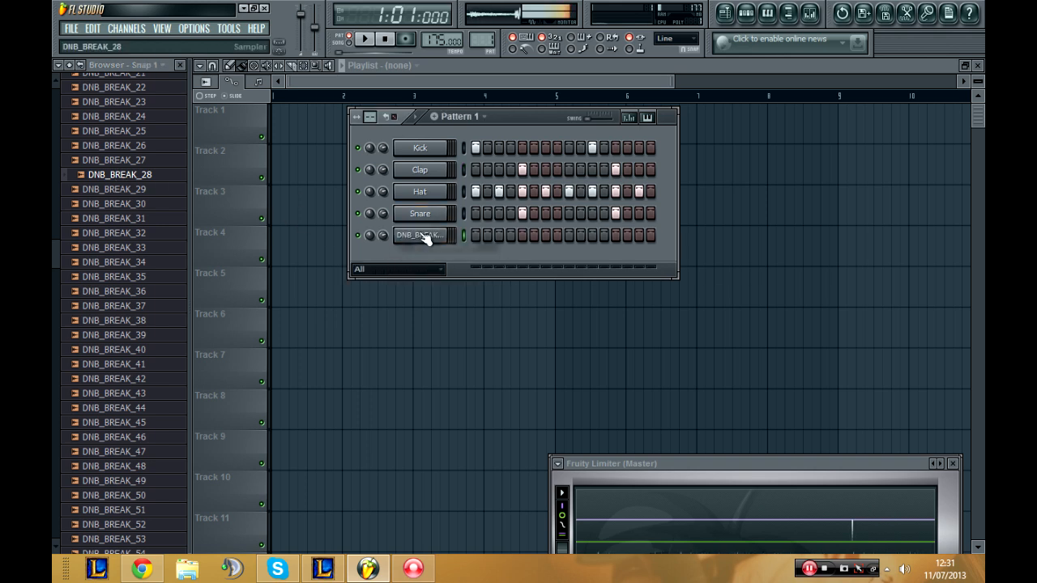
Step: Enable the volume envelope of the DNB_BREAK_28 channel with its release time at minimum, and test the sound with a key
{"action": "left_click", "coordinate": [441, 237]}
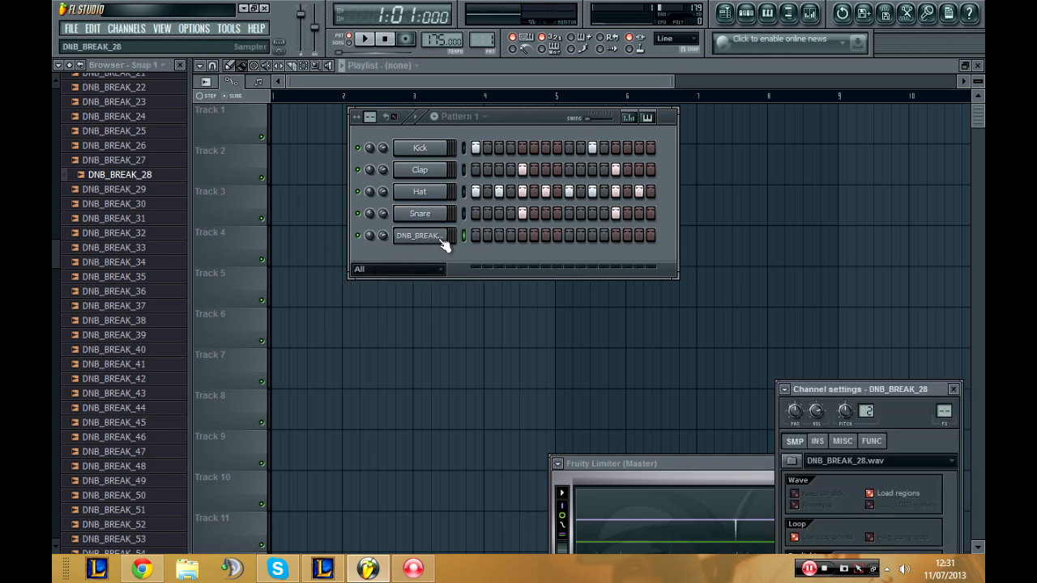
{"action": "left_click_drag", "start_coordinate": [837, 388], "coordinate": [731, 114]}
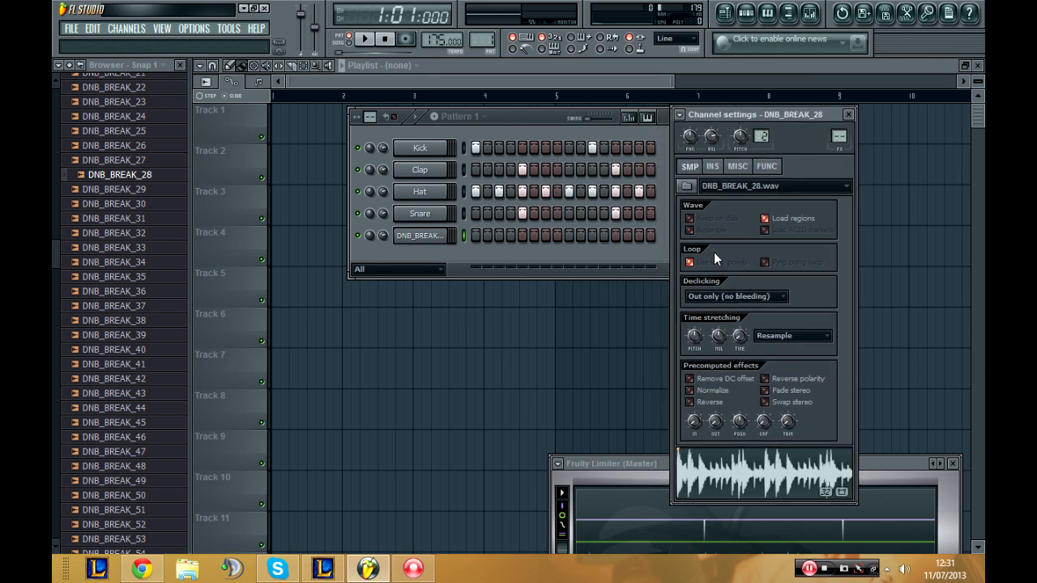
{"action": "left_click", "coordinate": [714, 167]}
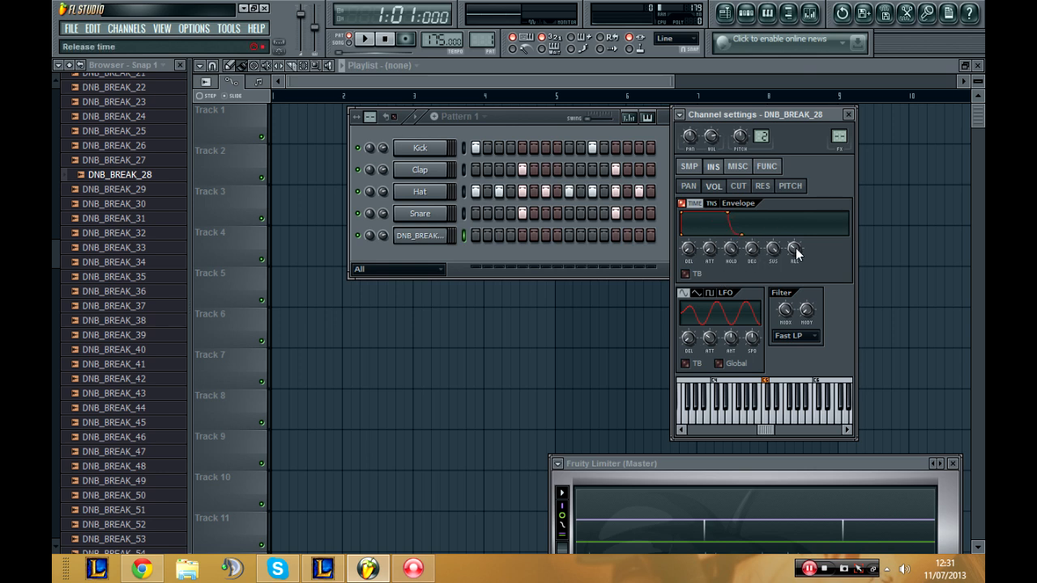
{"action": "left_click", "coordinate": [766, 420]}
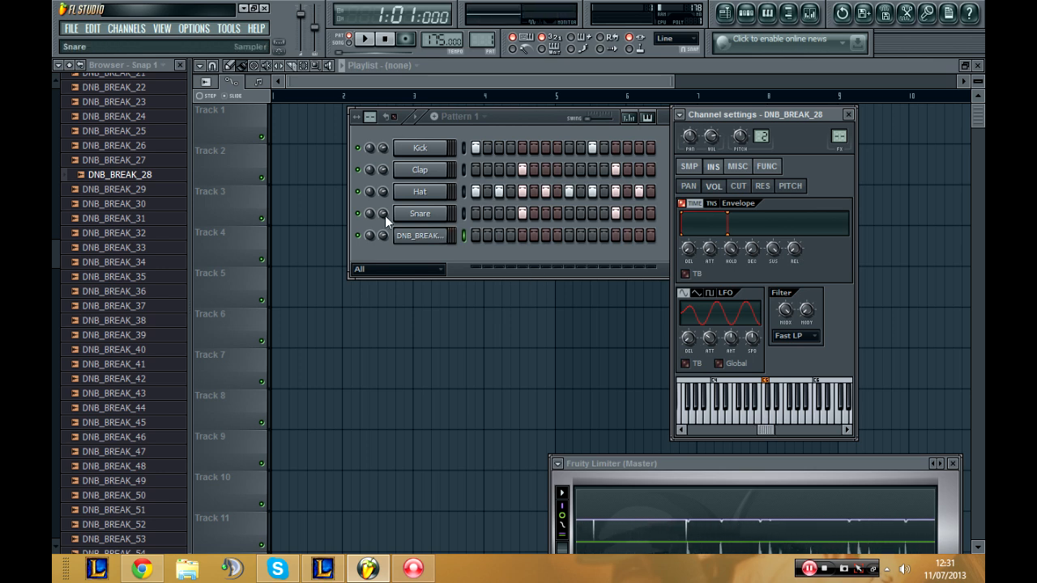
Step: Draw a one-bar C5 note at the start of the DNB_BREAK_28 channel's piano roll
{"action": "right_click", "coordinate": [410, 234]}
{"action": "left_click", "coordinate": [470, 233]}
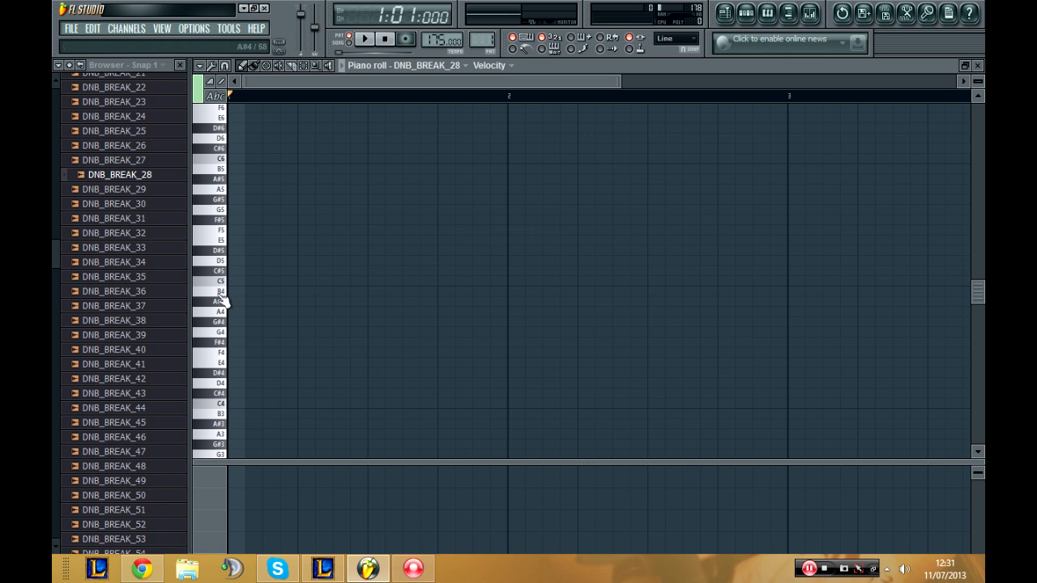
{"action": "left_click", "coordinate": [230, 282]}
{"action": "left_click_drag", "start_coordinate": [265, 281], "coordinate": [527, 297]}
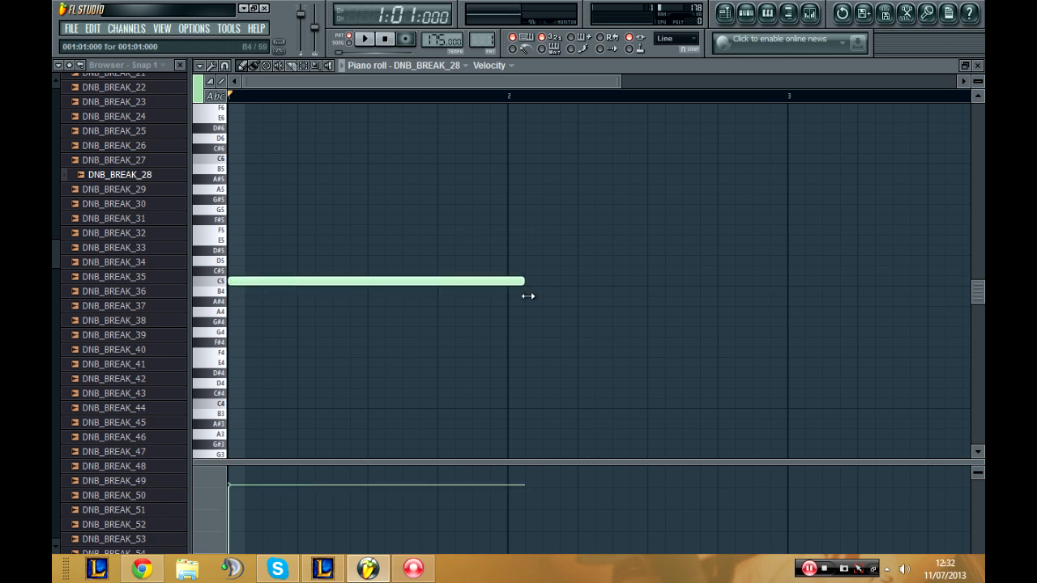
Step: Bring back the step sequencer and play the pattern with the DNB_BREAK_28 loop, stopping after listening
{"action": "key", "text": "F6"}
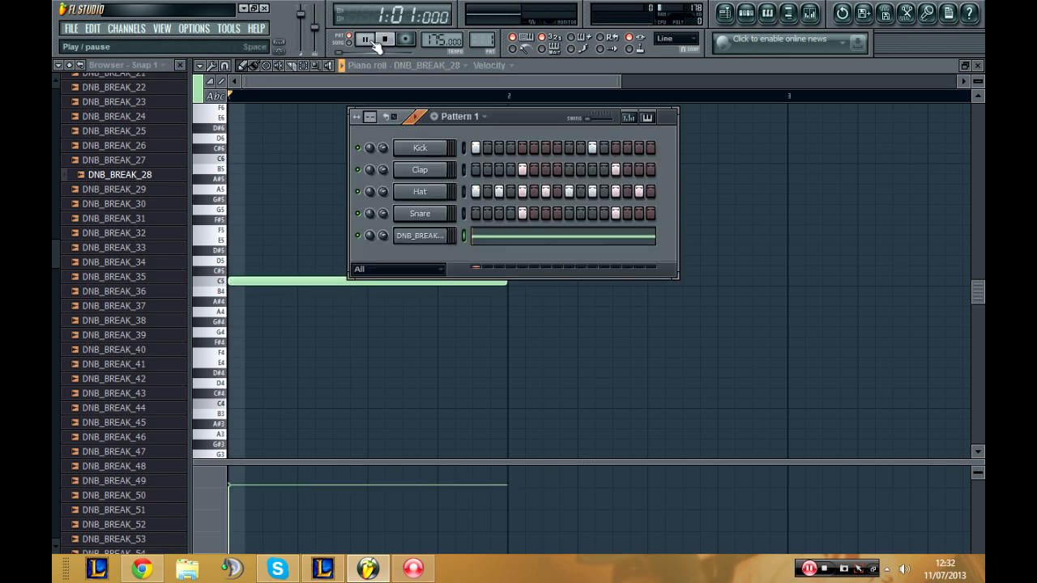
{"action": "left_click", "coordinate": [374, 41]}
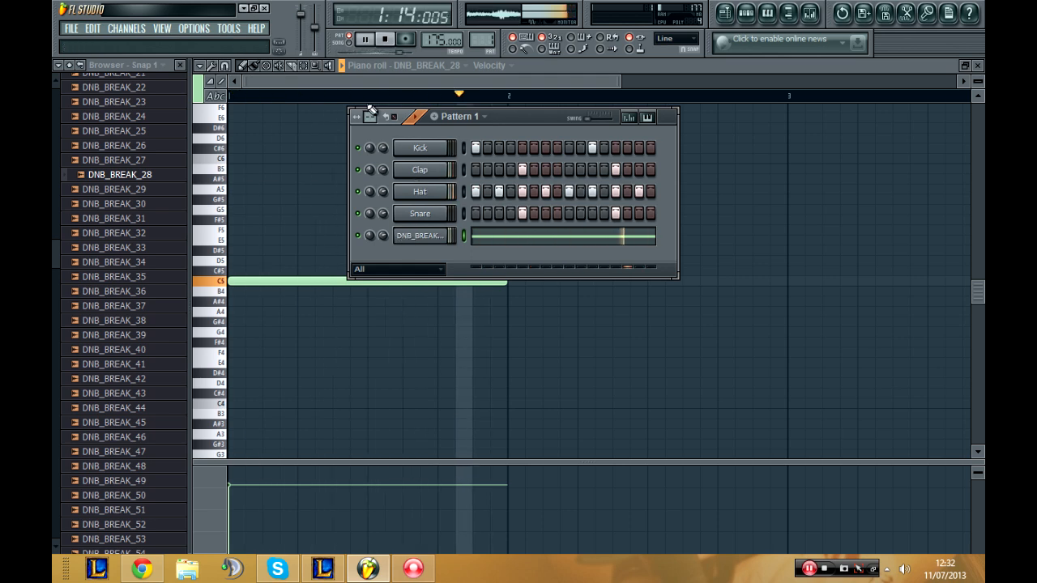
{"action": "left_click", "coordinate": [394, 44]}
Step: Audition further drum loops in the browser, including DNB_BREAK_34, 47 and 55
{"action": "left_click", "coordinate": [181, 263]}
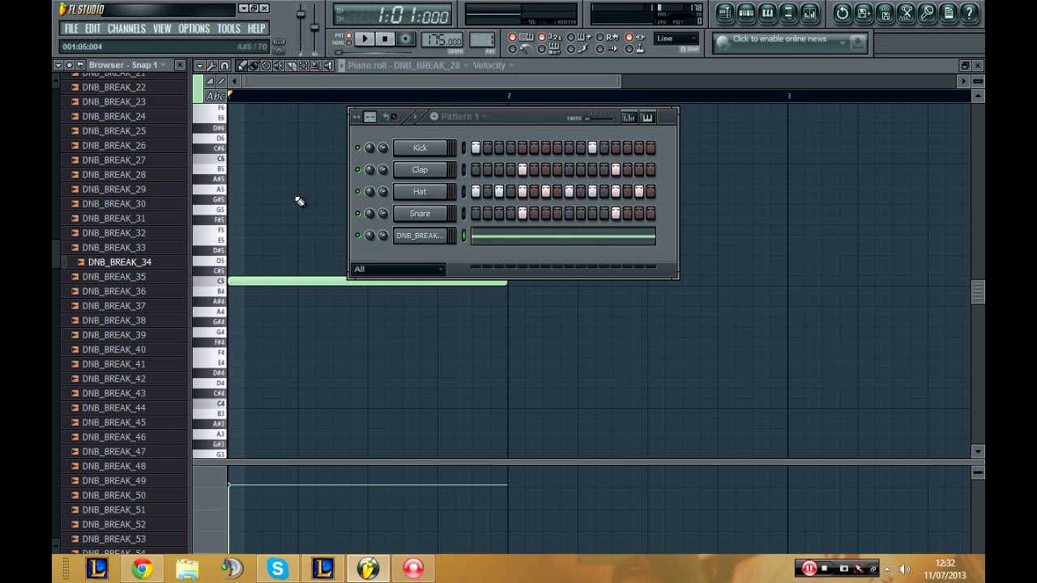
{"action": "left_click", "coordinate": [123, 452]}
{"action": "scroll", "coordinate": [124, 430], "scroll_direction": "down", "scroll_amount": 4}
{"action": "left_click", "coordinate": [141, 394]}
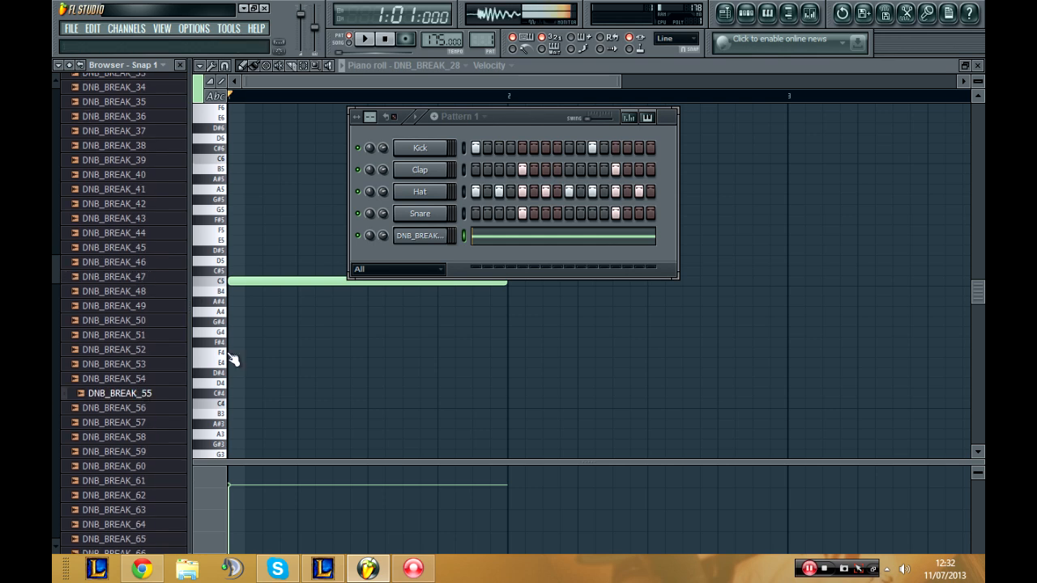
Step: Clone the DNB_BREAK_28 channel and replace the clone's sample with DNB_BREAK_55
{"action": "right_click", "coordinate": [433, 238]}
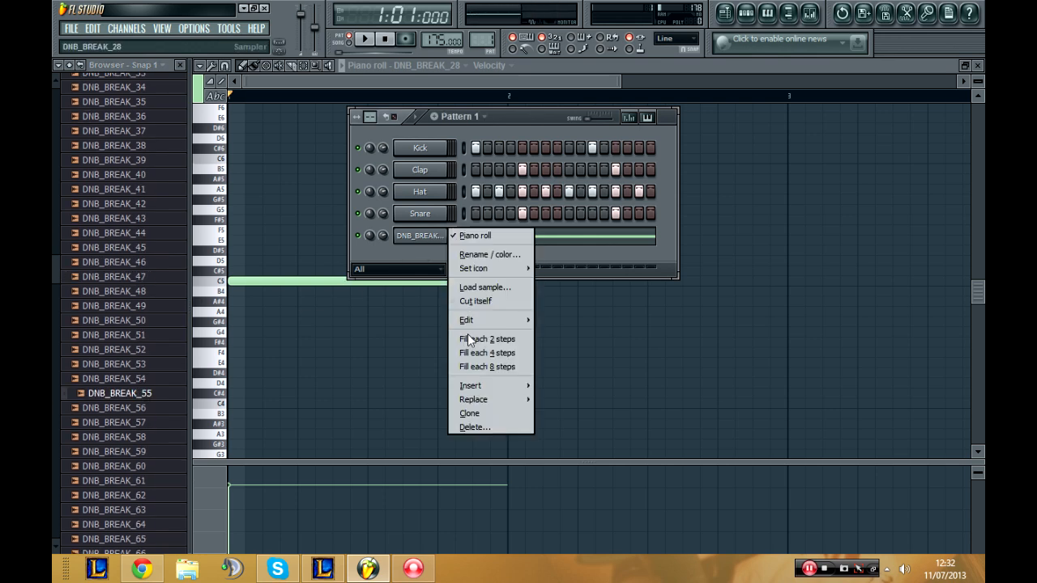
{"action": "left_click", "coordinate": [484, 415]}
{"action": "left_click", "coordinate": [436, 259]}
{"action": "left_click", "coordinate": [436, 259]}
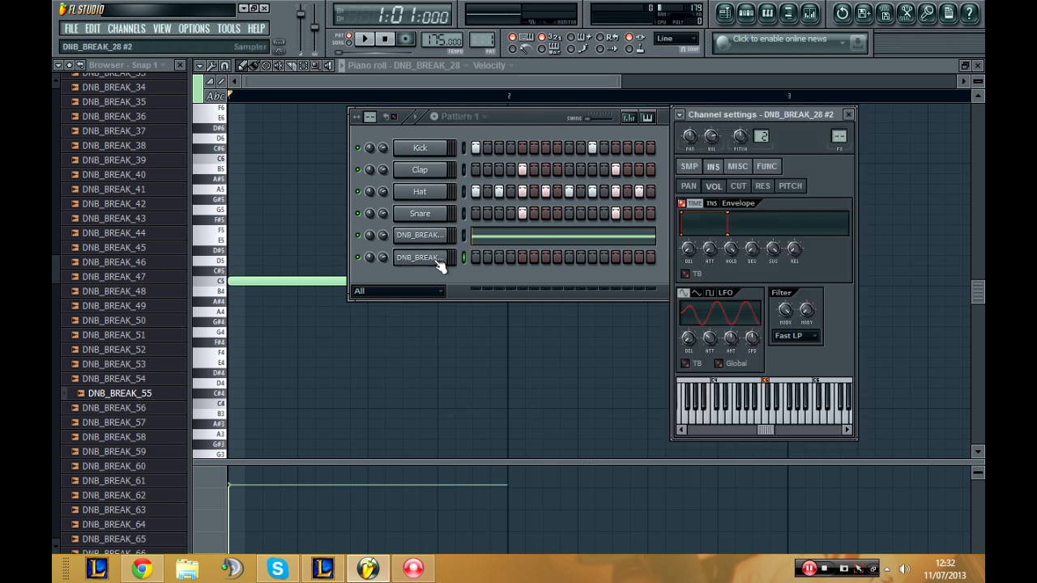
{"action": "left_click", "coordinate": [690, 166]}
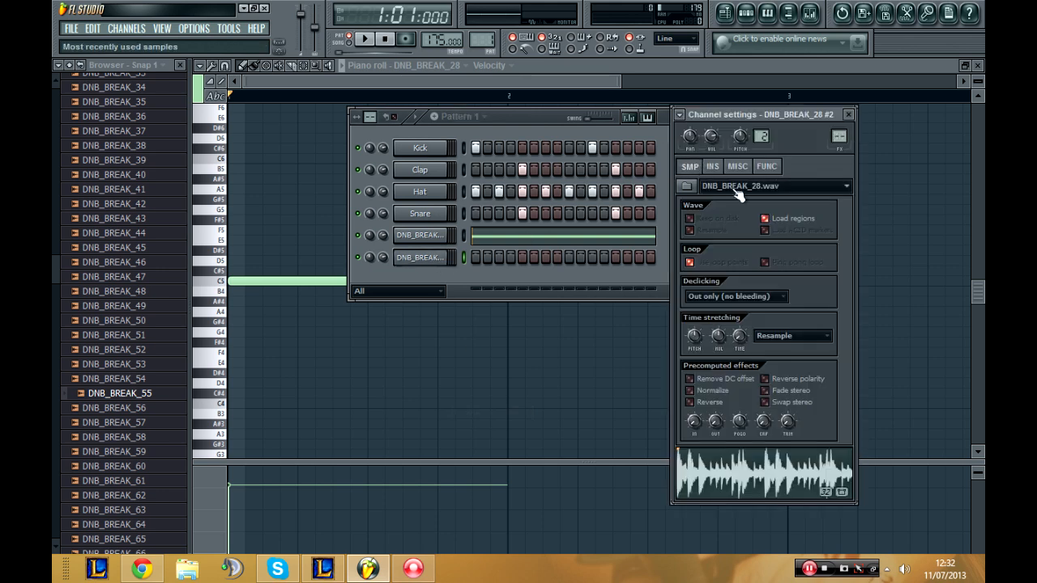
{"action": "left_click_drag", "start_coordinate": [132, 397], "coordinate": [741, 196]}
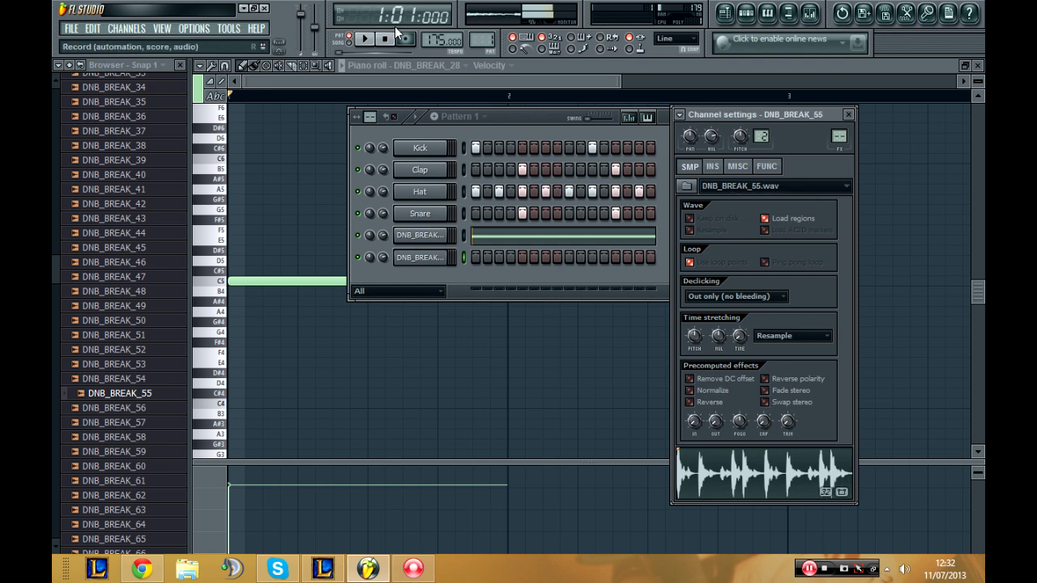
Step: Draw a one-bar C5 note at the start of the DNB_BREAK_55 channel's piano roll
{"action": "right_click", "coordinate": [427, 240]}
{"action": "left_click", "coordinate": [478, 257]}
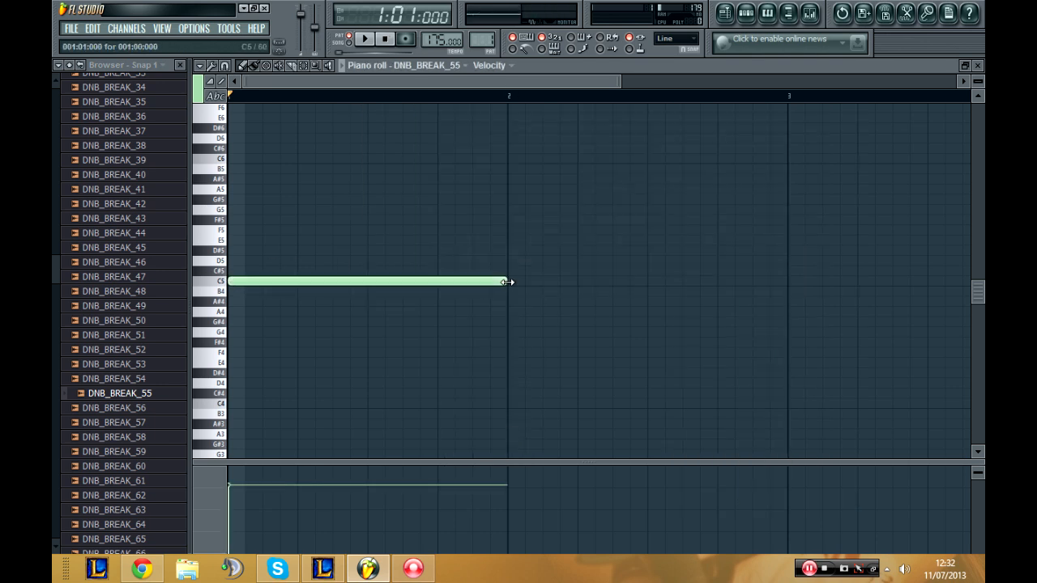
Step: Play the pattern with both break loops layered, close the channel settings, and stop playback
{"action": "left_click", "coordinate": [366, 41]}
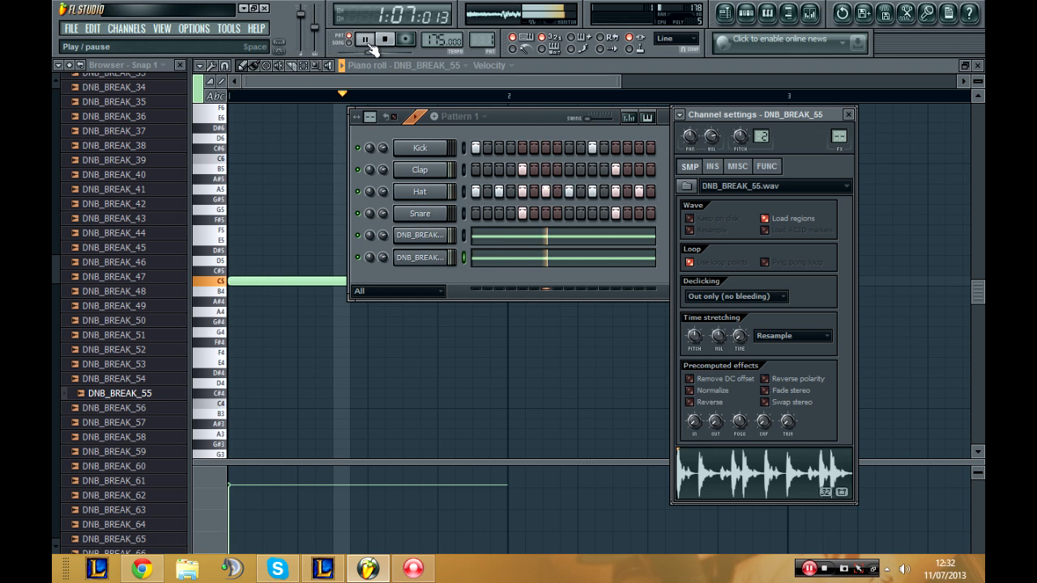
{"action": "left_click", "coordinate": [848, 114]}
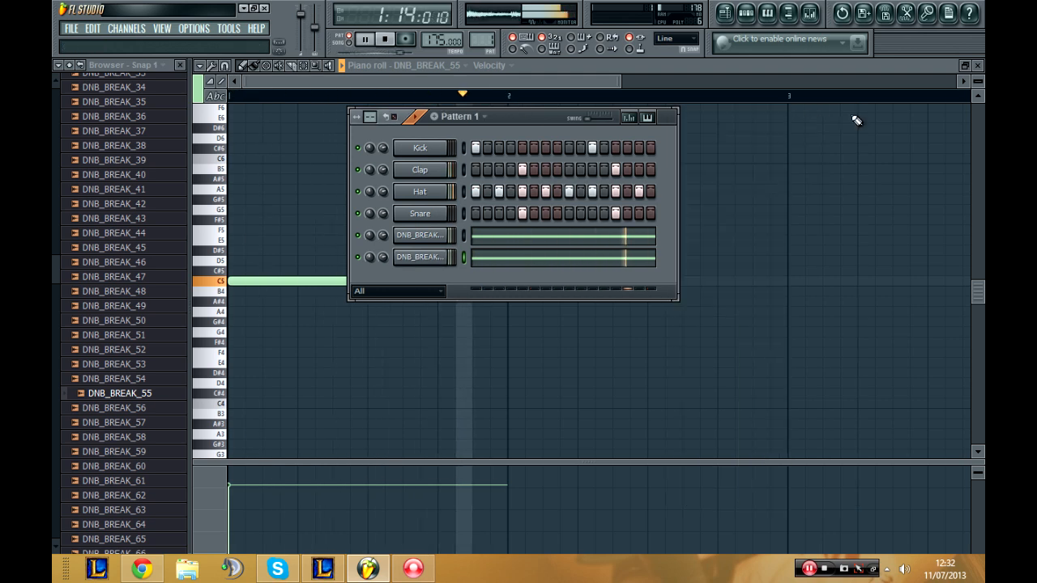
{"action": "left_click", "coordinate": [388, 42]}
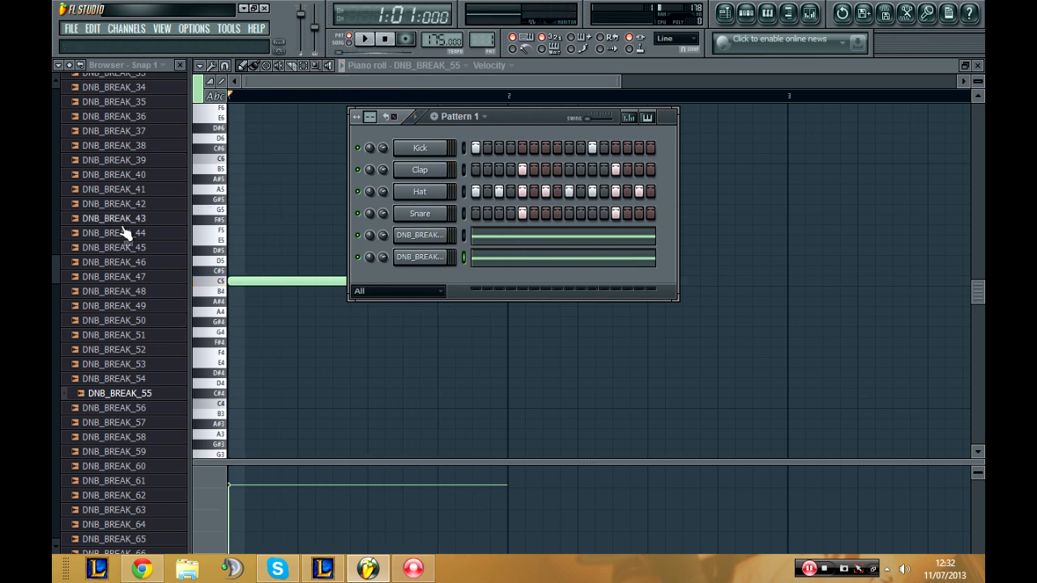
Step: Replace the DNB_BREAK_28 channel's sample with DNB_BREAK_67 from the browser and play the pattern to check the layered loops
{"action": "scroll", "coordinate": [125, 233], "scroll_direction": "down", "scroll_amount": 7}
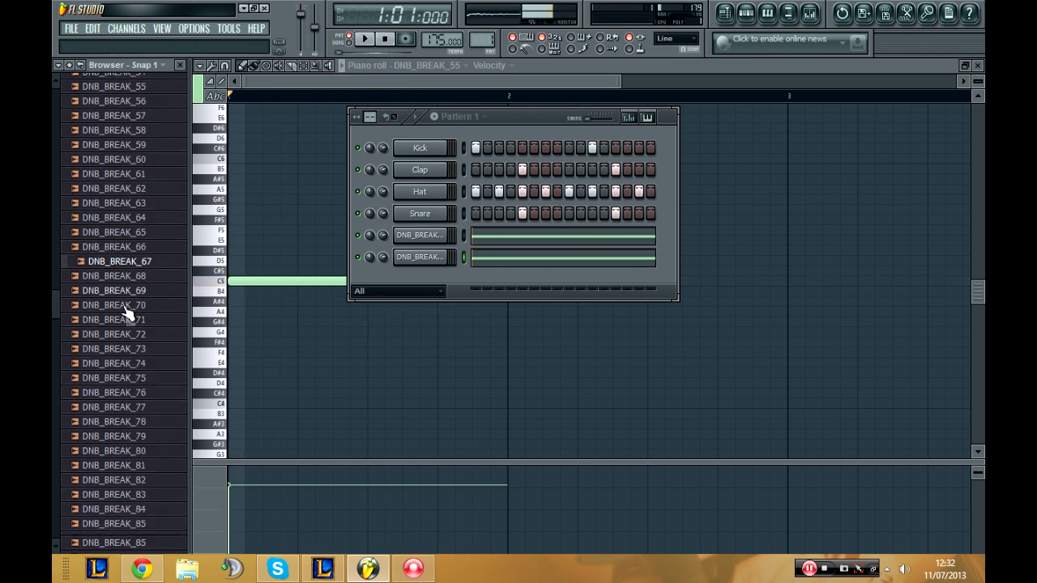
{"action": "scroll", "coordinate": [126, 315], "scroll_direction": "down", "scroll_amount": 3}
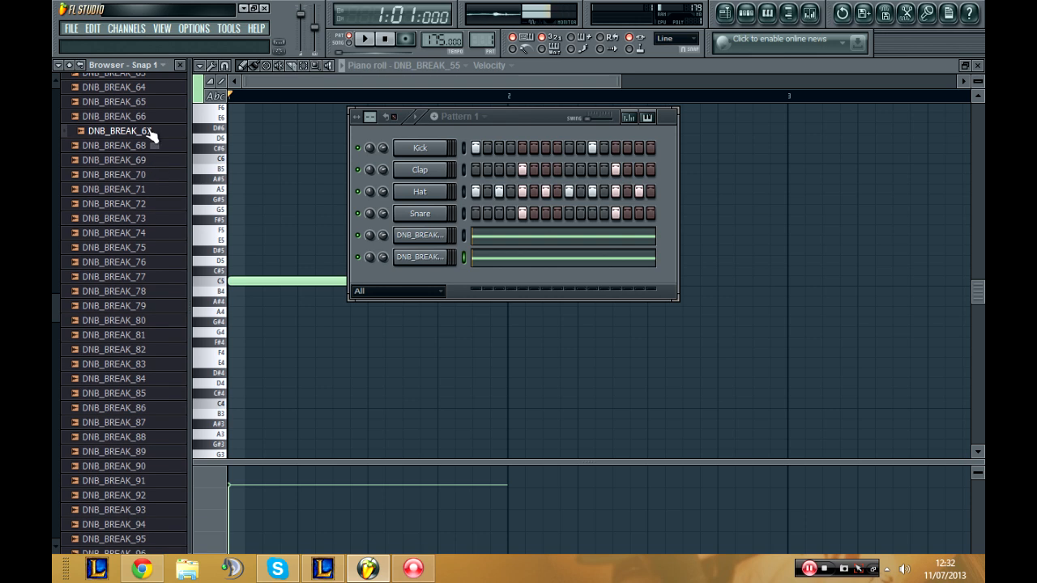
{"action": "left_click_drag", "start_coordinate": [150, 135], "coordinate": [415, 236]}
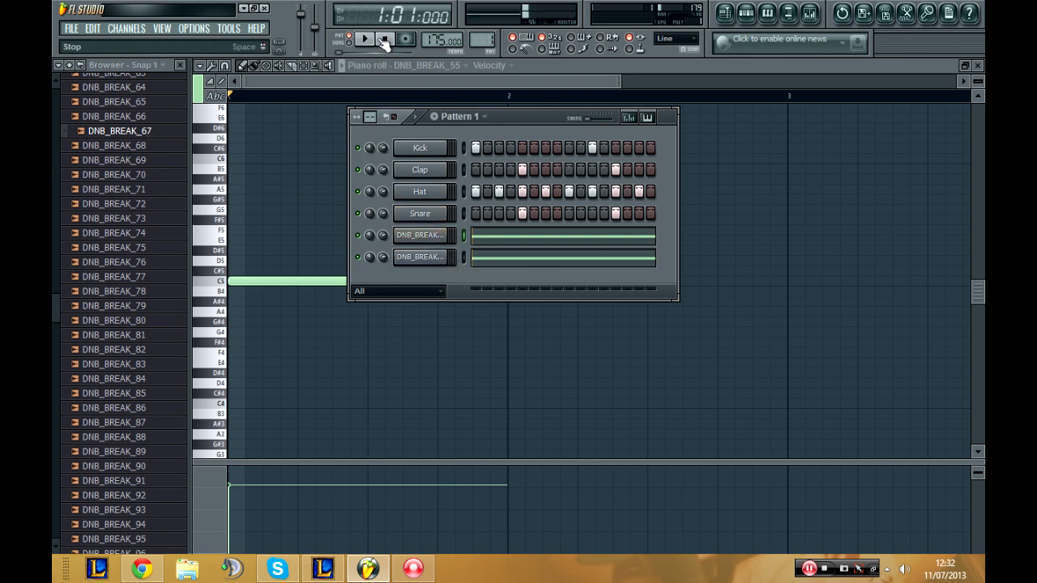
{"action": "left_click", "coordinate": [367, 39]}
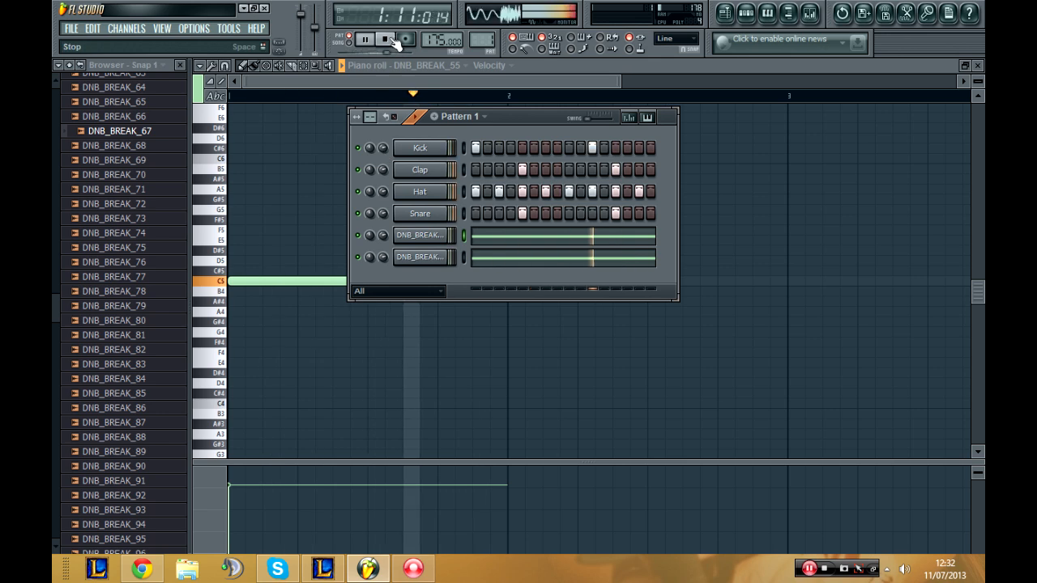
{"action": "left_click", "coordinate": [395, 42]}
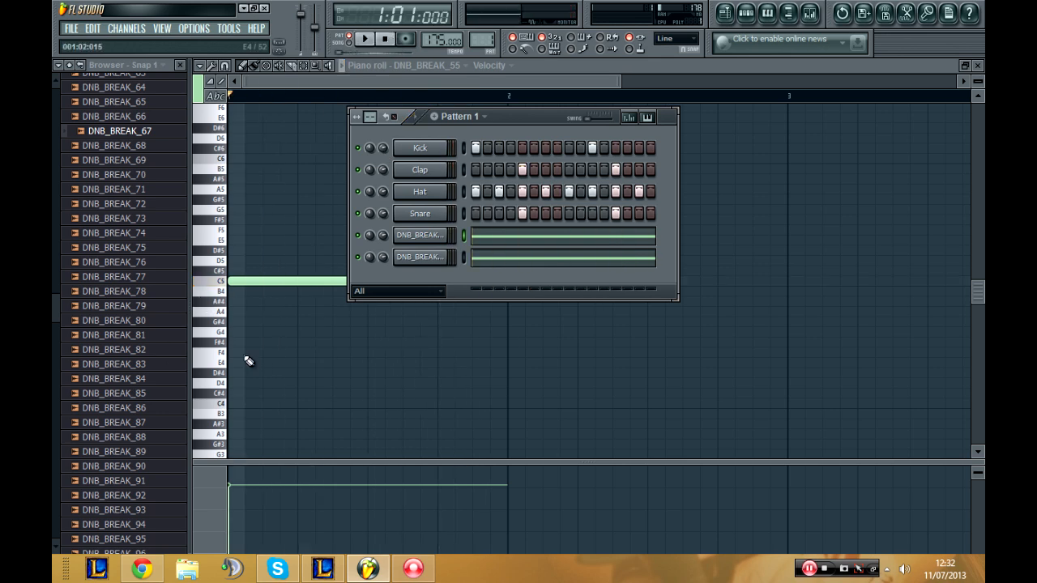
Step: Clone the DNB_BREAK_55 channel and, after auditioning further loops, replace the clone's sample with DNB_BREAK_96
{"action": "right_click", "coordinate": [443, 257]}
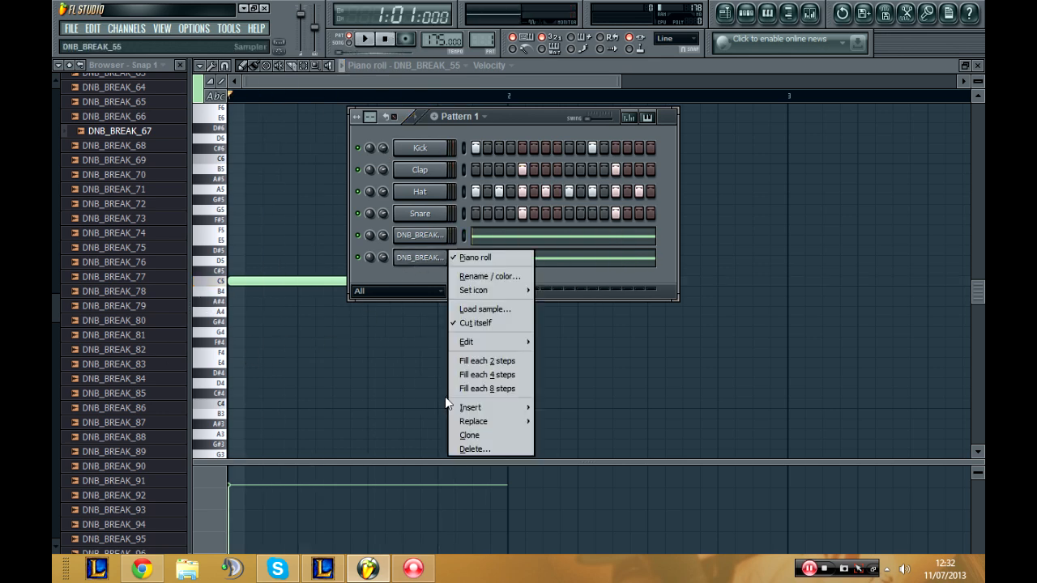
{"action": "left_click", "coordinate": [473, 434]}
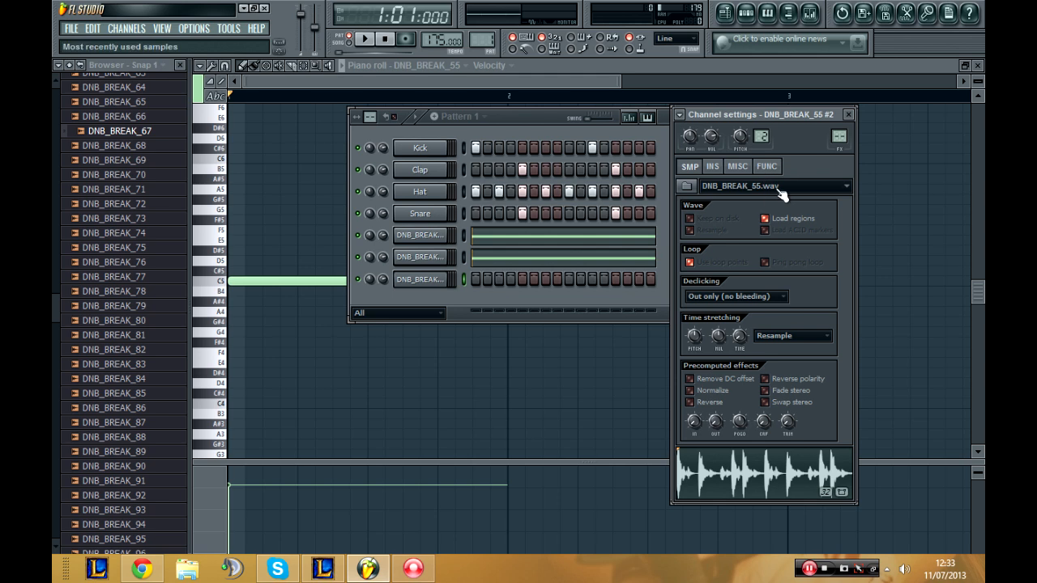
{"action": "scroll", "coordinate": [134, 451], "scroll_direction": "down", "scroll_amount": 20}
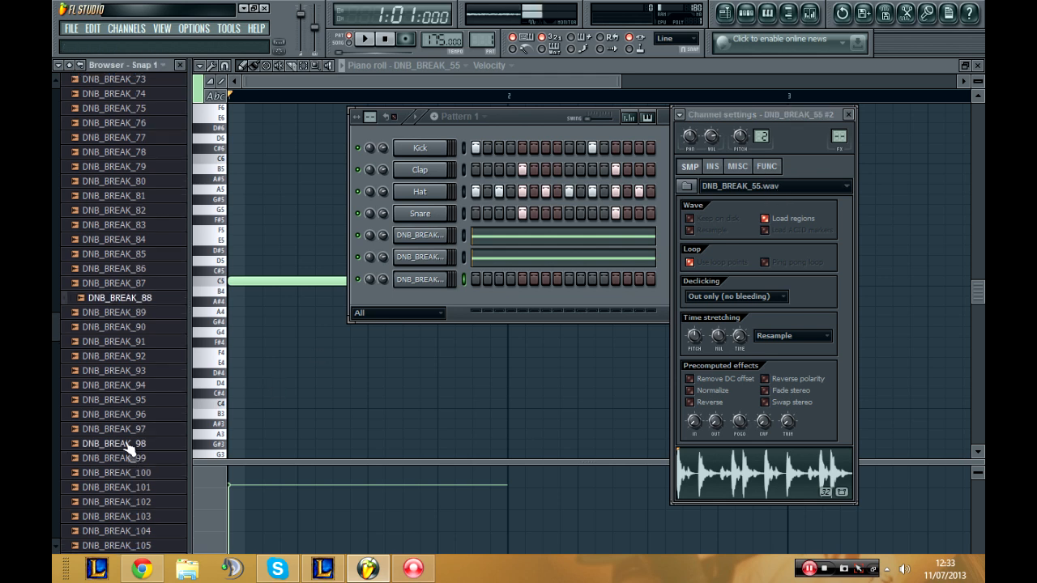
{"action": "left_click", "coordinate": [155, 453]}
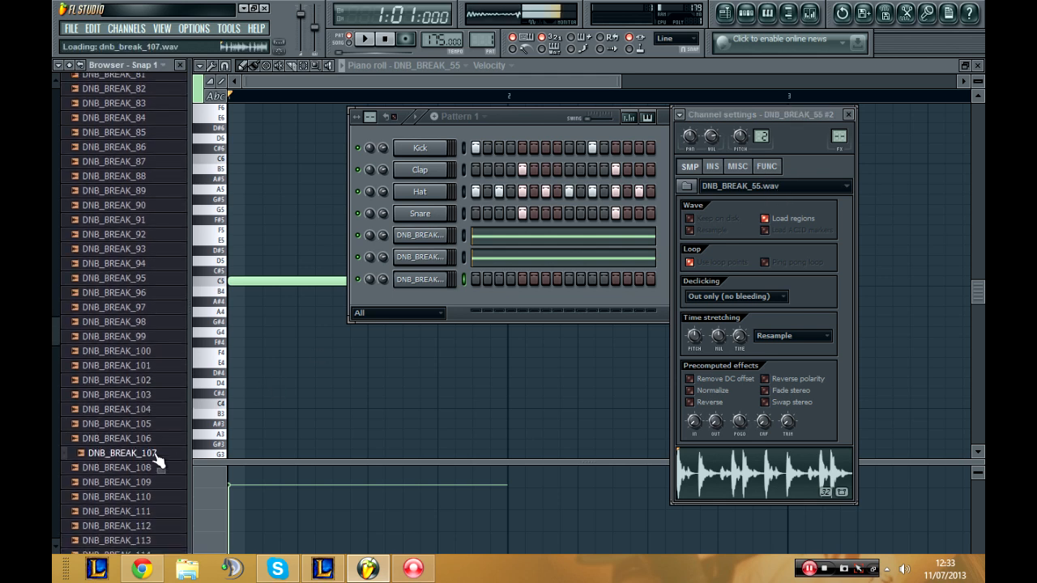
{"action": "left_click", "coordinate": [151, 307]}
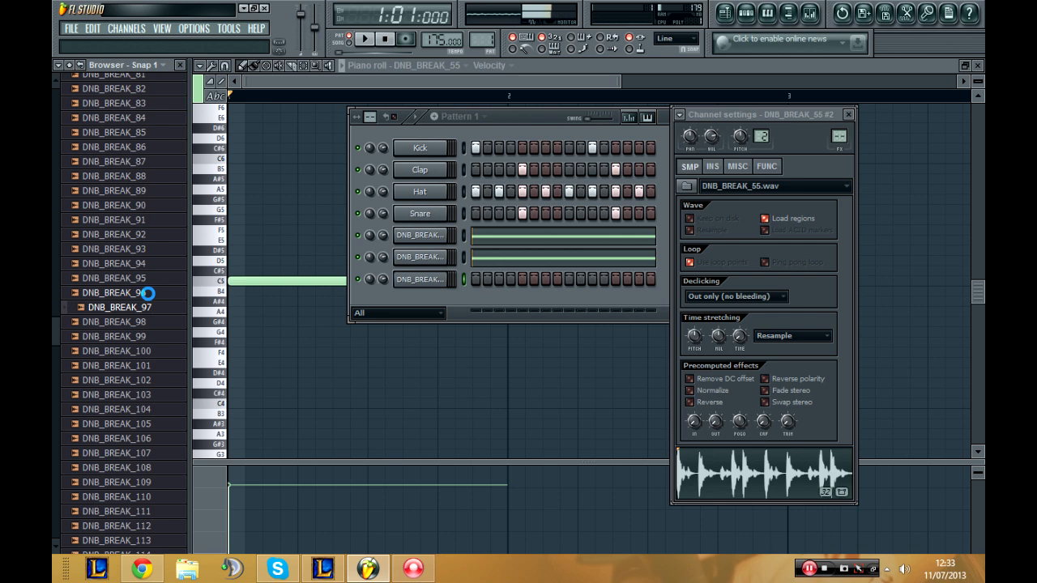
{"action": "left_click", "coordinate": [147, 294]}
{"action": "scroll", "coordinate": [150, 296], "scroll_direction": "down", "scroll_amount": 3}
{"action": "scroll", "coordinate": [160, 291], "scroll_direction": "up", "scroll_amount": 1}
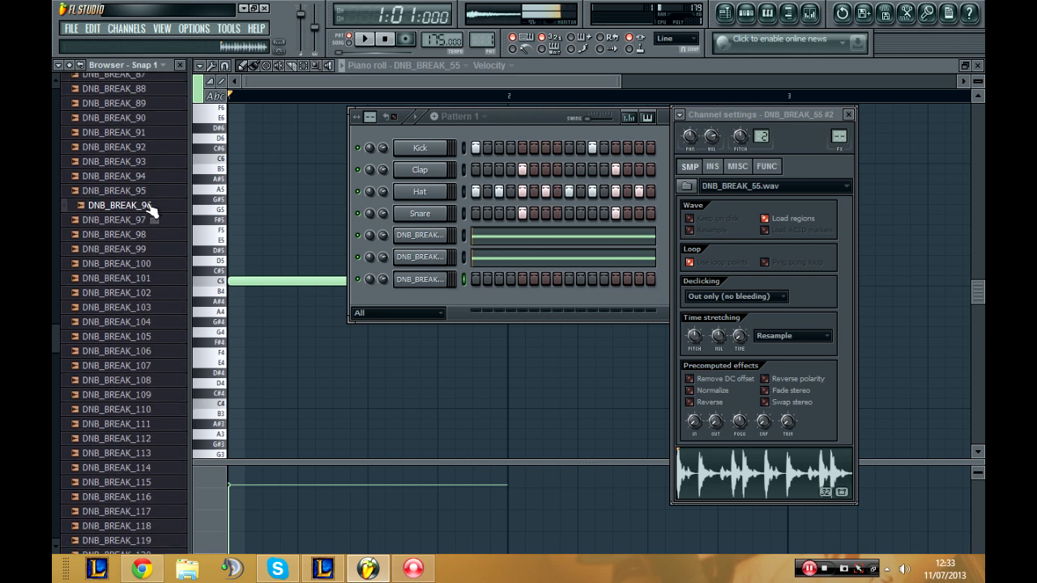
{"action": "left_click_drag", "start_coordinate": [150, 207], "coordinate": [733, 188]}
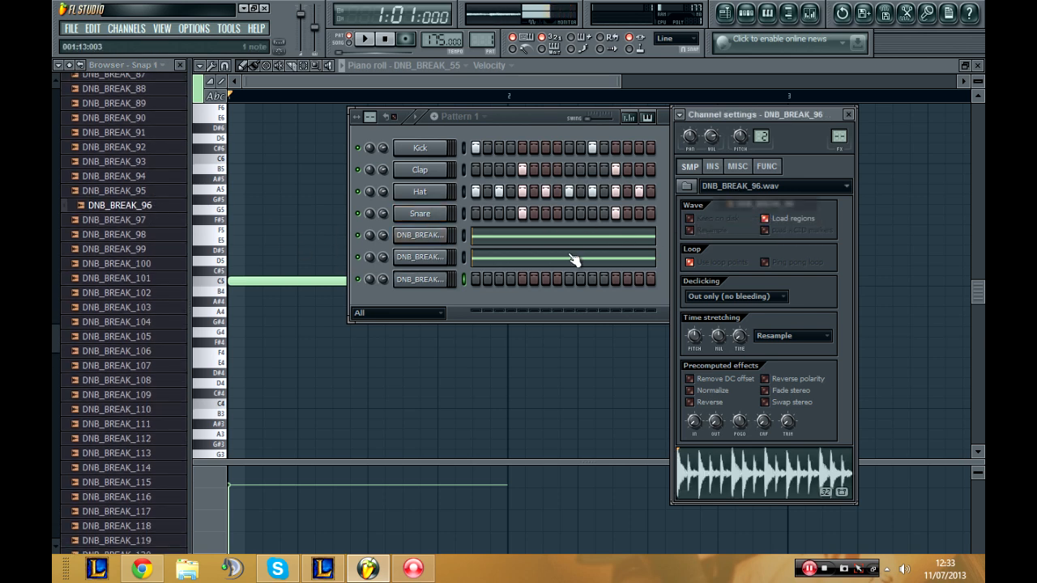
Step: Draw a one-bar C5 note at the start of the DNB_BREAK_96 channel's piano roll
{"action": "right_click", "coordinate": [420, 279]}
{"action": "left_click", "coordinate": [466, 276]}
{"action": "left_click", "coordinate": [238, 283]}
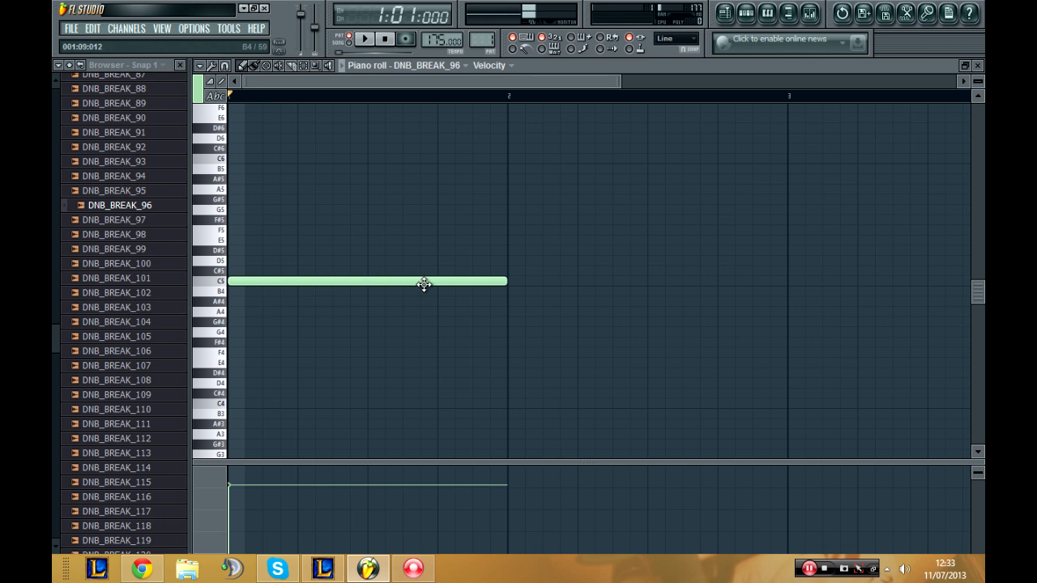
Step: Shorten the C5 note to half a bar and, during playback, add a second C5 note filling the bar's second half
{"action": "left_click_drag", "start_coordinate": [507, 280], "coordinate": [368, 279]}
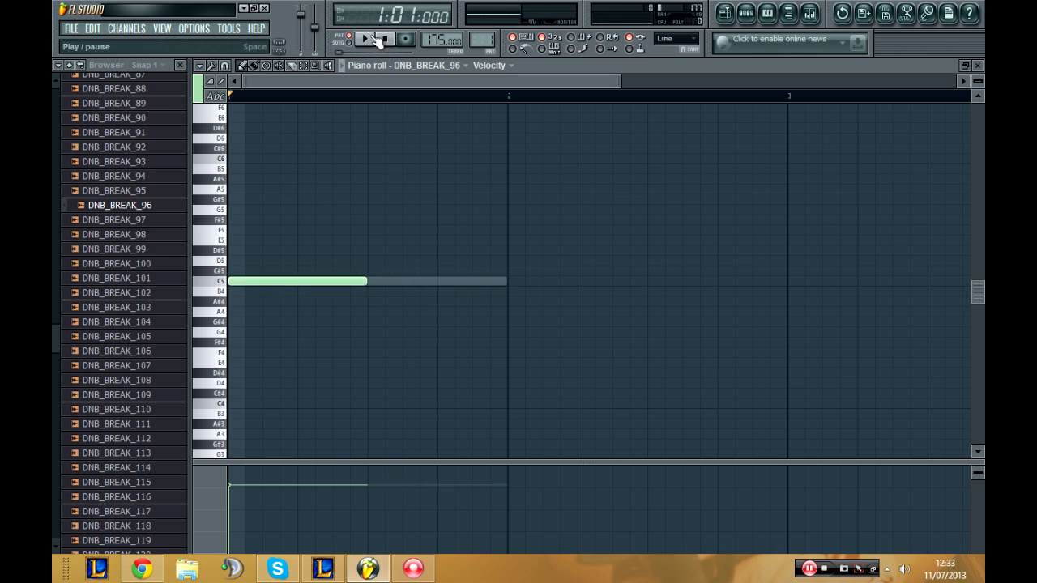
{"action": "left_click", "coordinate": [374, 38]}
{"action": "left_click", "coordinate": [402, 281]}
{"action": "left_click_drag", "start_coordinate": [541, 281], "coordinate": [508, 281]}
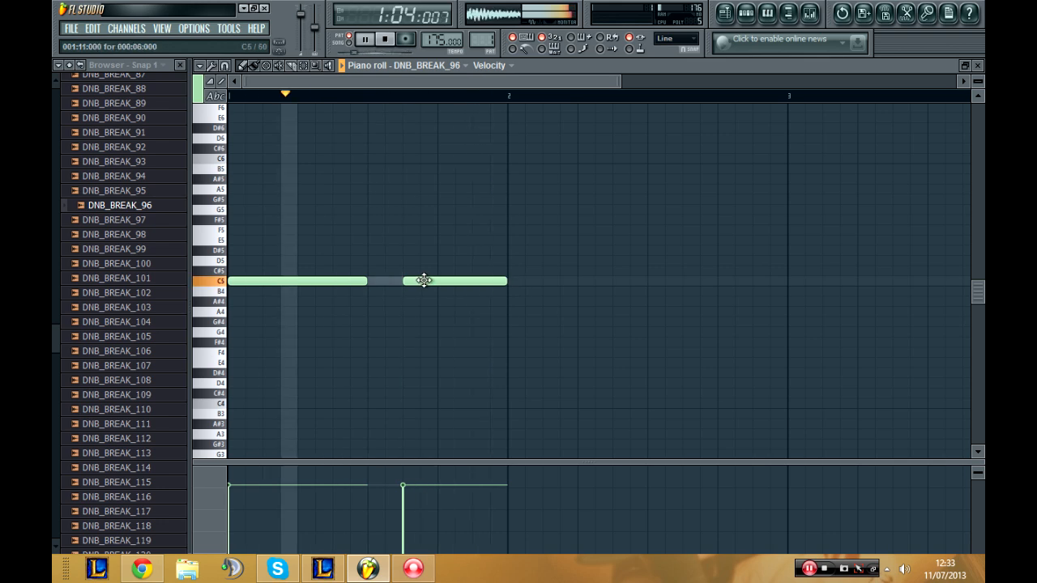
{"action": "left_click_drag", "start_coordinate": [423, 281], "coordinate": [391, 281]}
{"action": "left_click_drag", "start_coordinate": [468, 281], "coordinate": [510, 281]}
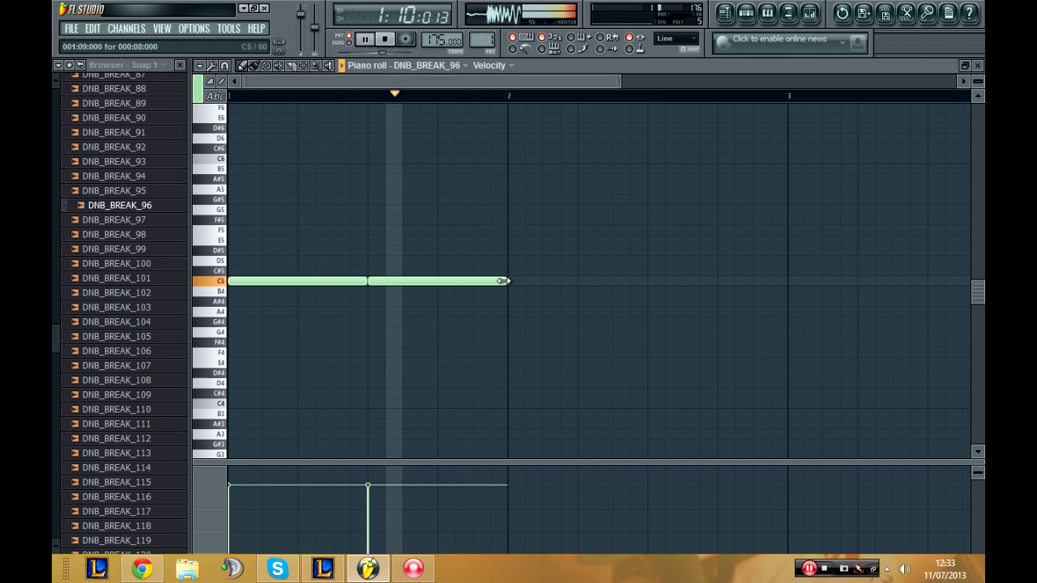
Step: Delete the second C5 note in the DNB_BREAK_96 piano roll and lengthen the first note to the full bar
{"action": "key", "text": "F6"}
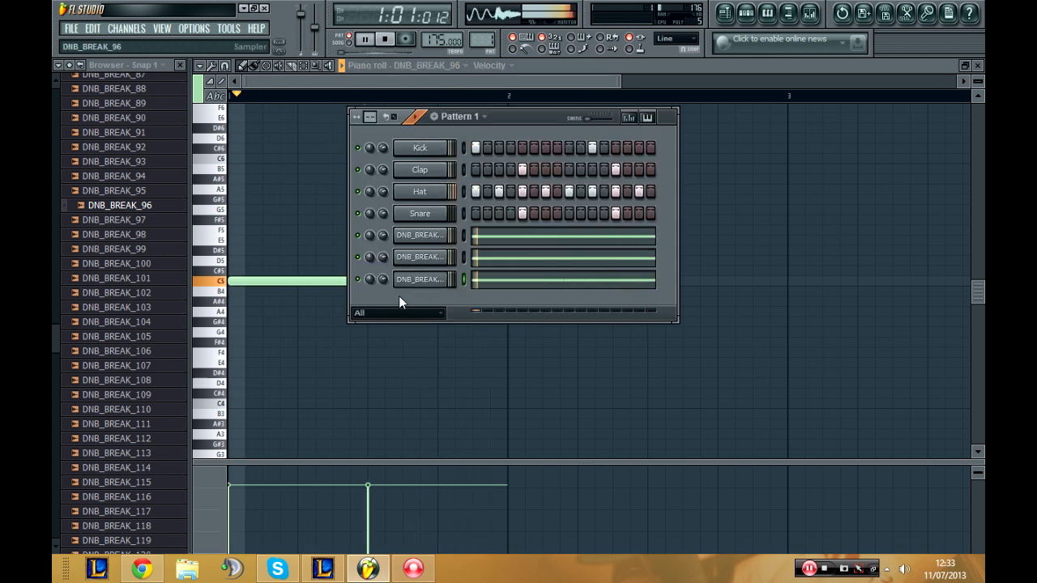
{"action": "key", "text": "Tab"}
{"action": "key", "text": "Tab"}
{"action": "key", "text": "Tab"}
{"action": "key", "text": "Tab"}
{"action": "key", "text": "Tab"}
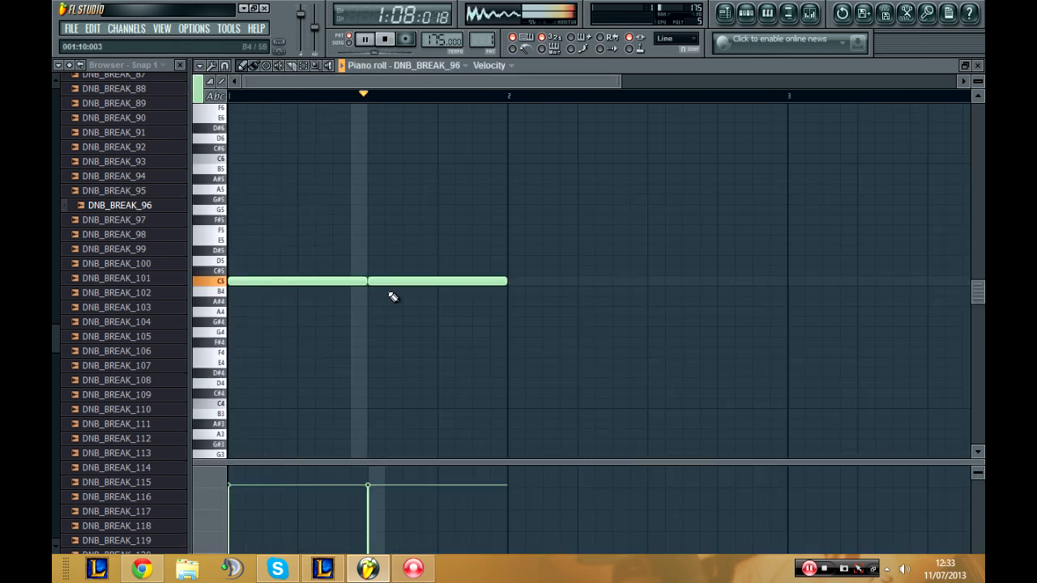
{"action": "right_click", "coordinate": [382, 282]}
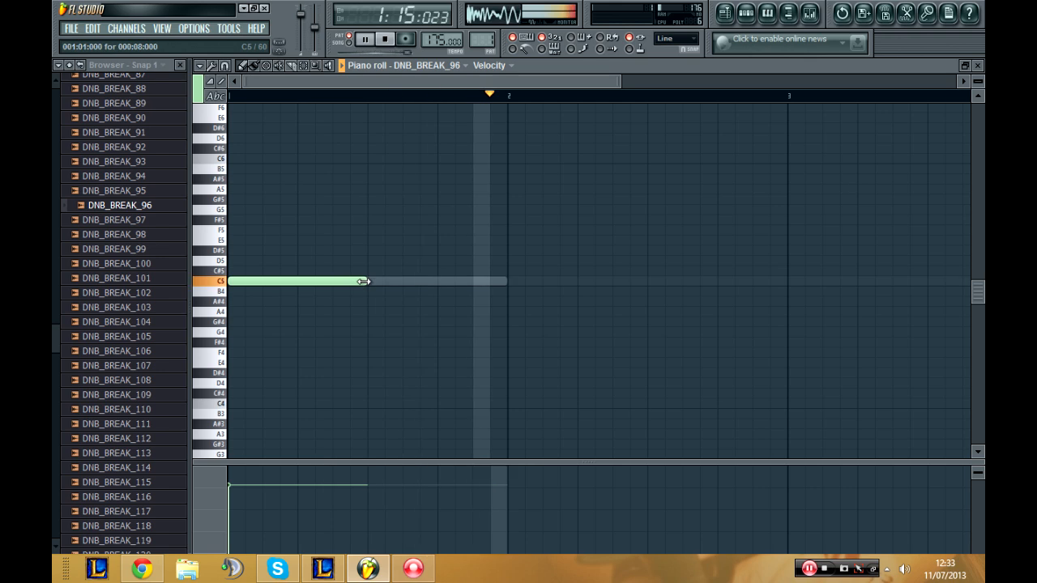
{"action": "left_click_drag", "start_coordinate": [364, 281], "coordinate": [510, 283]}
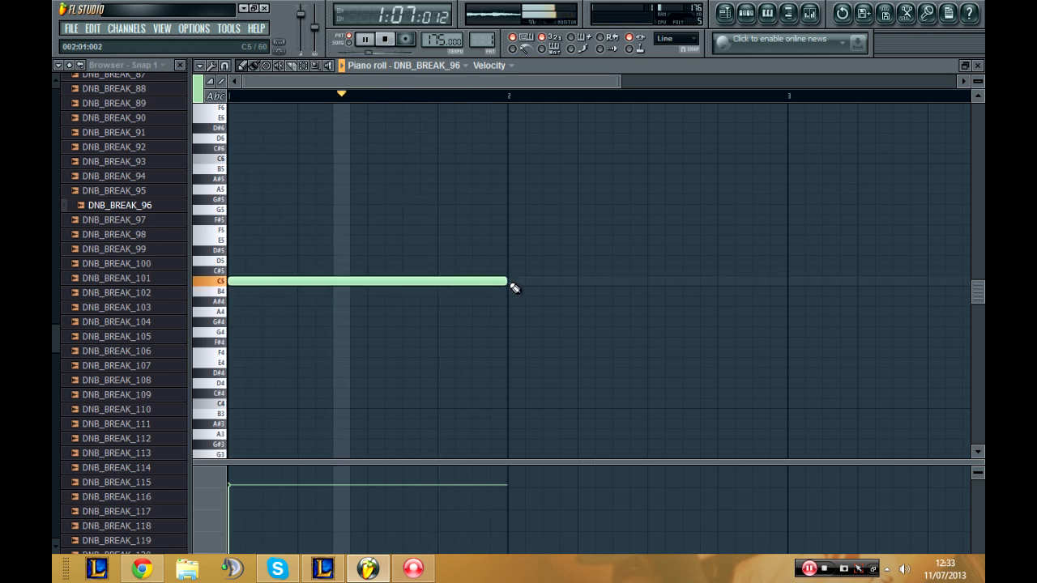
Step: Set the DNB_BREAK_96 channel's volume to 100% and the DNB_BREAK_55 channel's volume to 69%, and stop playback
{"action": "key", "text": "F6"}
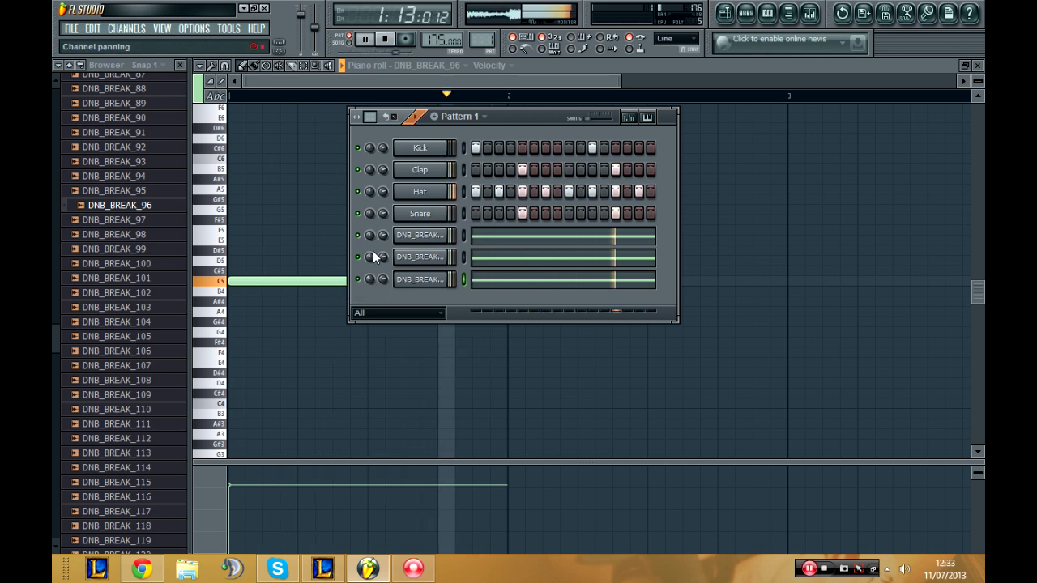
{"action": "mouse_move", "coordinate": [371, 279]}
{"action": "left_mouse_down"}
{"action": "mouse_move", "coordinate": [370, 258]}
{"action": "mouse_move", "coordinate": [370, 266]}
{"action": "mouse_move", "coordinate": [382, 262]}
{"action": "mouse_move", "coordinate": [382, 279]}
{"action": "left_mouse_up"}
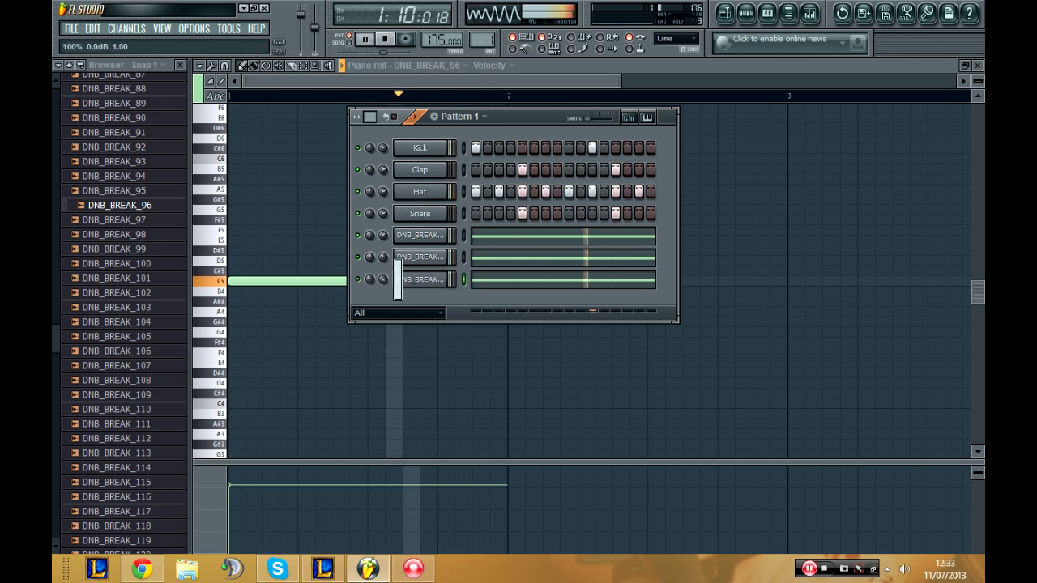
{"action": "left_click_drag", "start_coordinate": [383, 256], "coordinate": [383, 252]}
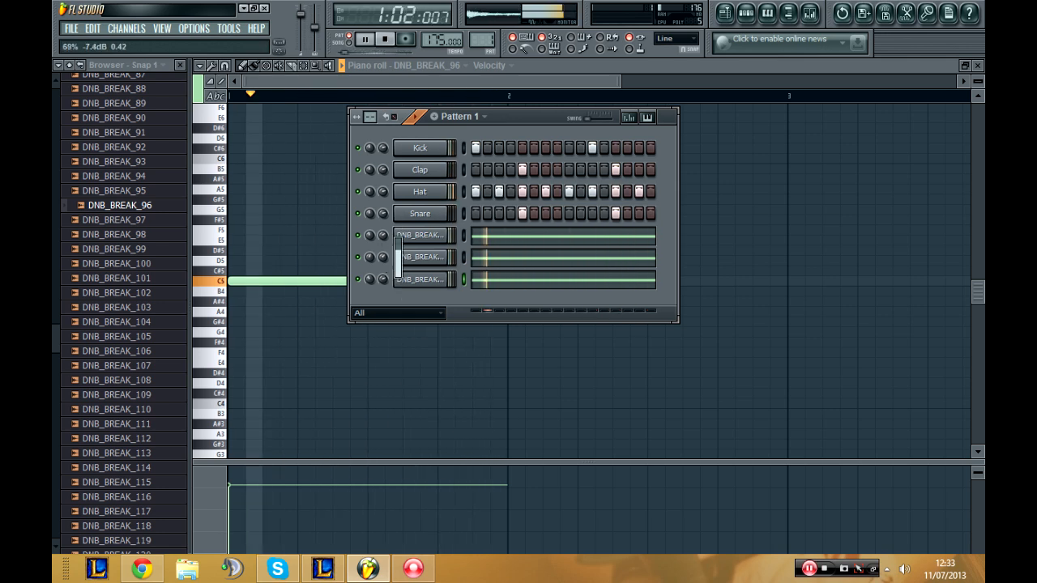
{"action": "left_click", "coordinate": [385, 39]}
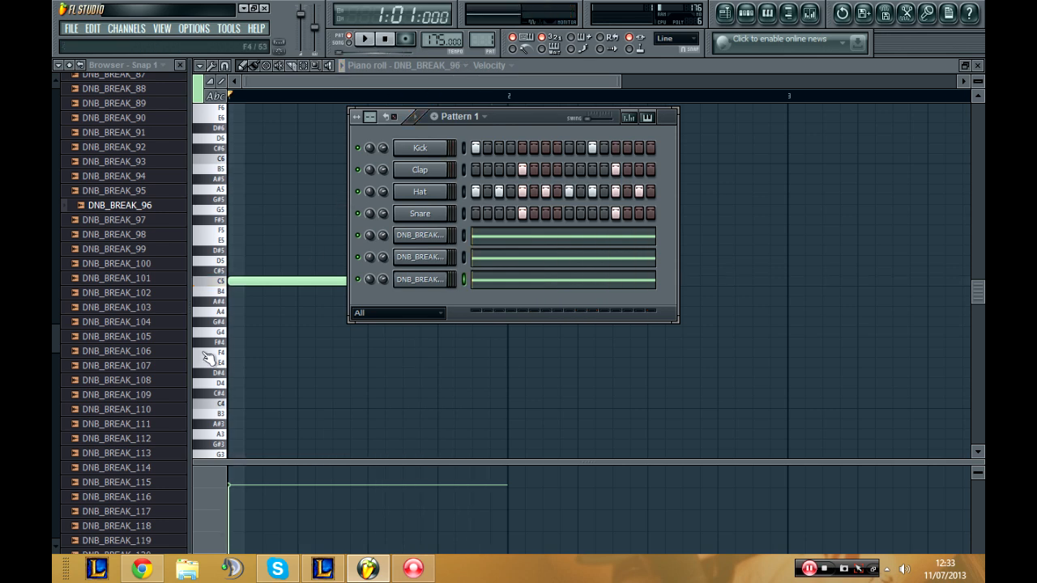
Step: Audition further drum loops, including DNB_BREAK_118 and 130, and replace the DNB_BREAK_96 channel's sample with DNB_BREAK_139
{"action": "scroll", "coordinate": [146, 368], "scroll_direction": "down", "scroll_amount": 5}
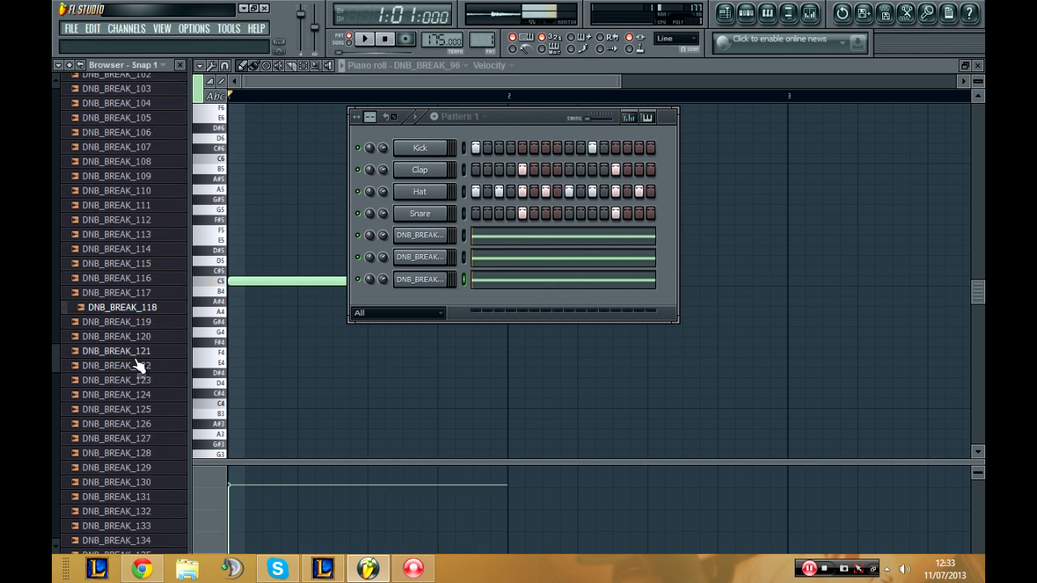
{"action": "scroll", "coordinate": [137, 364], "scroll_direction": "down", "scroll_amount": 3}
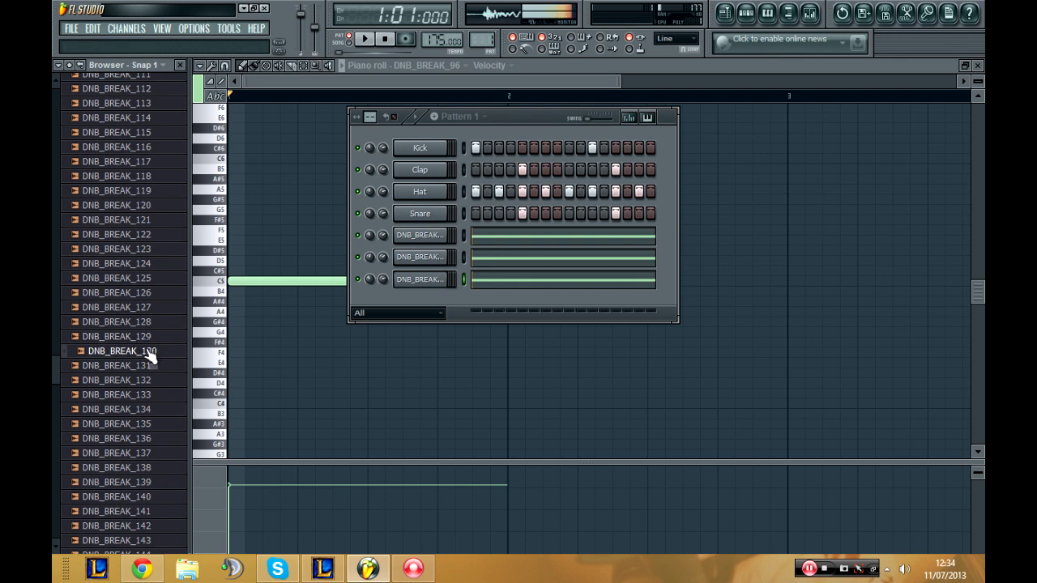
{"action": "scroll", "coordinate": [156, 408], "scroll_direction": "down", "scroll_amount": 1}
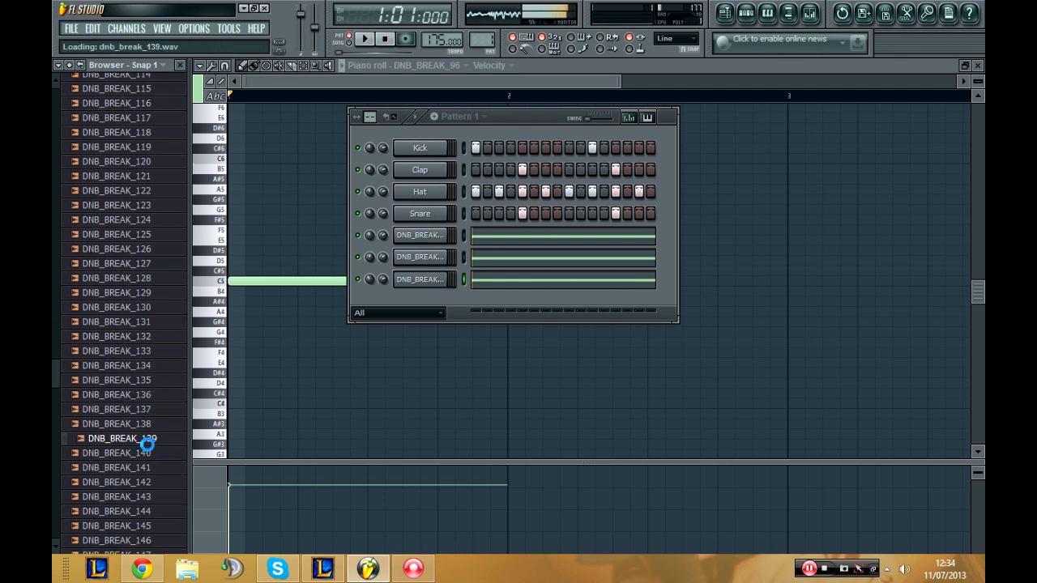
{"action": "scroll", "coordinate": [150, 445], "scroll_direction": "down", "scroll_amount": 1}
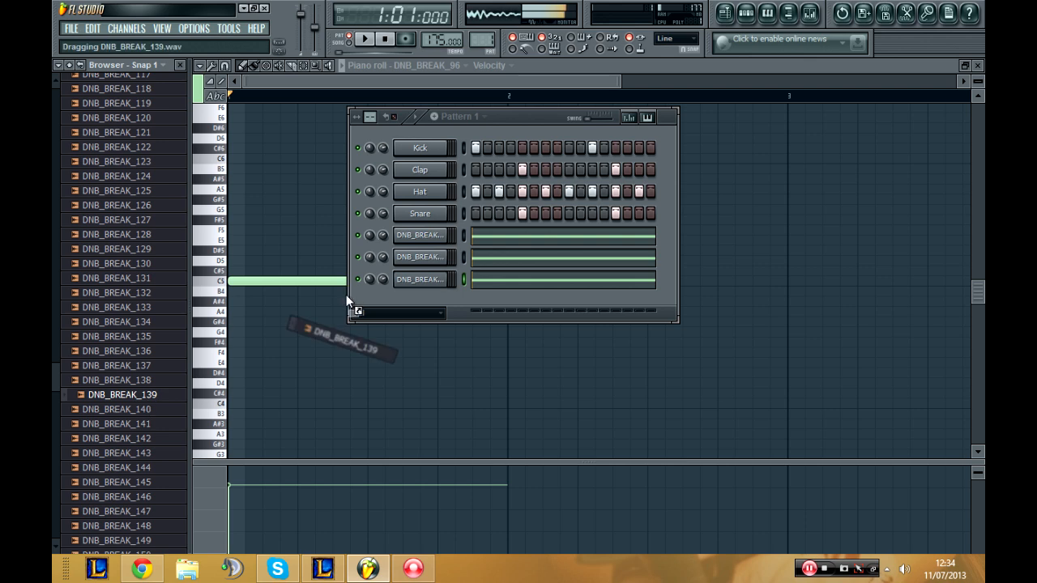
{"action": "left_click_drag", "start_coordinate": [346, 297], "coordinate": [440, 283]}
Step: Play the pattern, lower the DNB_BREAK_139 channel's volume while listening, and stop playback
{"action": "left_click", "coordinate": [365, 43]}
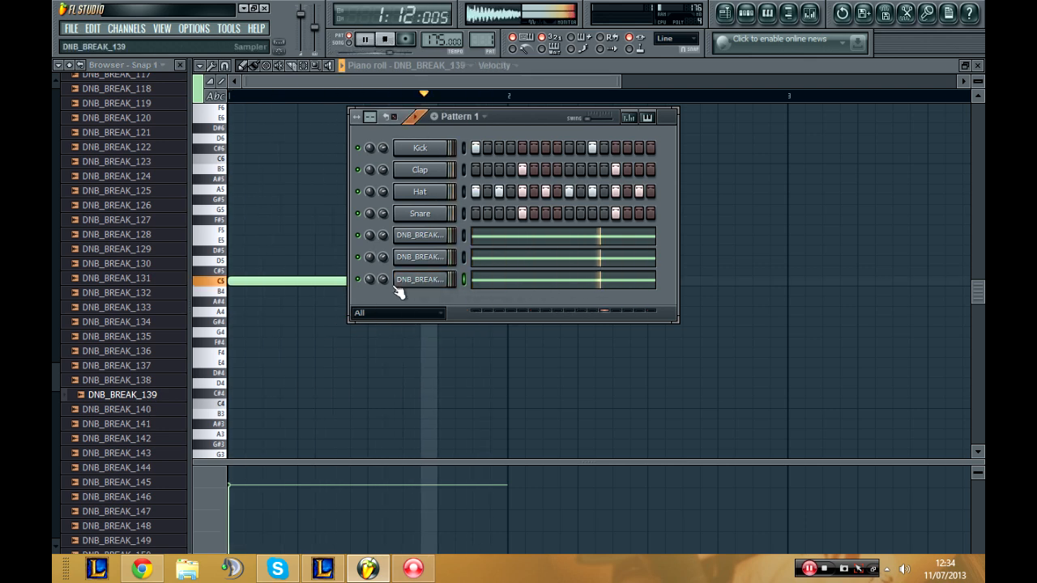
{"action": "left_click_drag", "start_coordinate": [383, 280], "coordinate": [384, 295]}
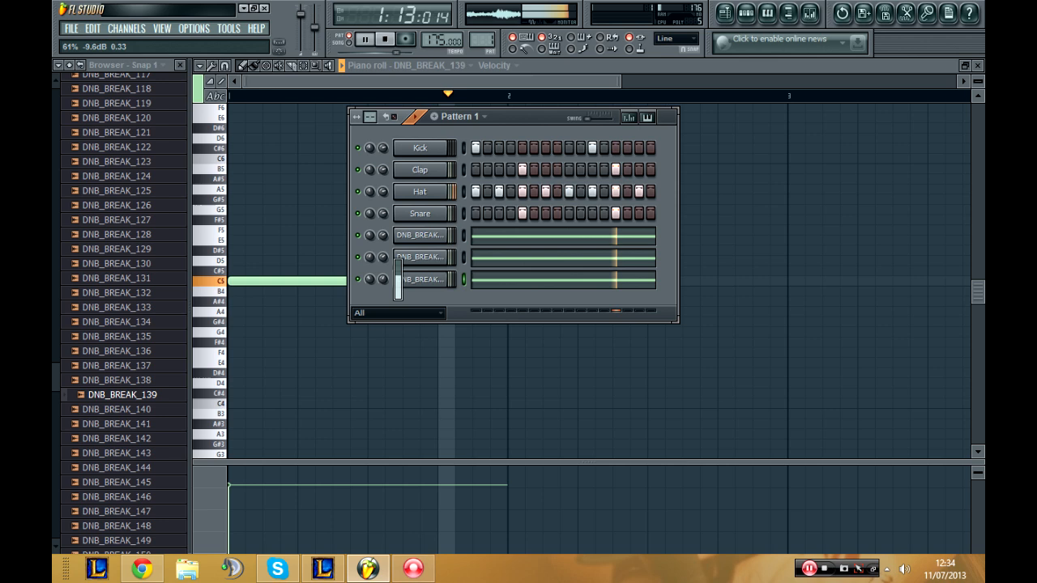
{"action": "left_click", "coordinate": [384, 44]}
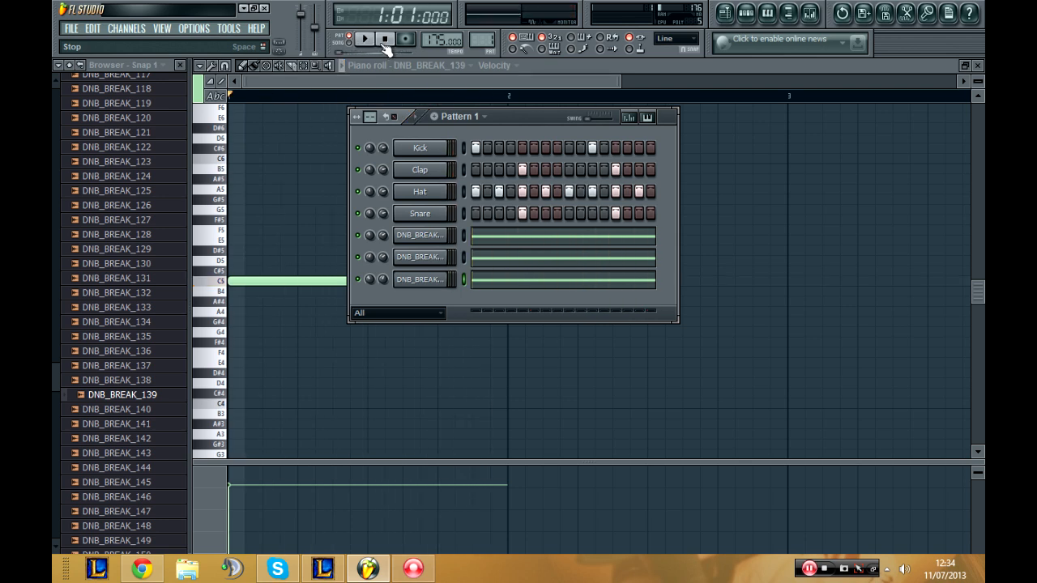
Step: Clone the Kick channel and enable steps 1 and 11 on the clone to match the original kick
{"action": "left_click", "coordinate": [429, 158]}
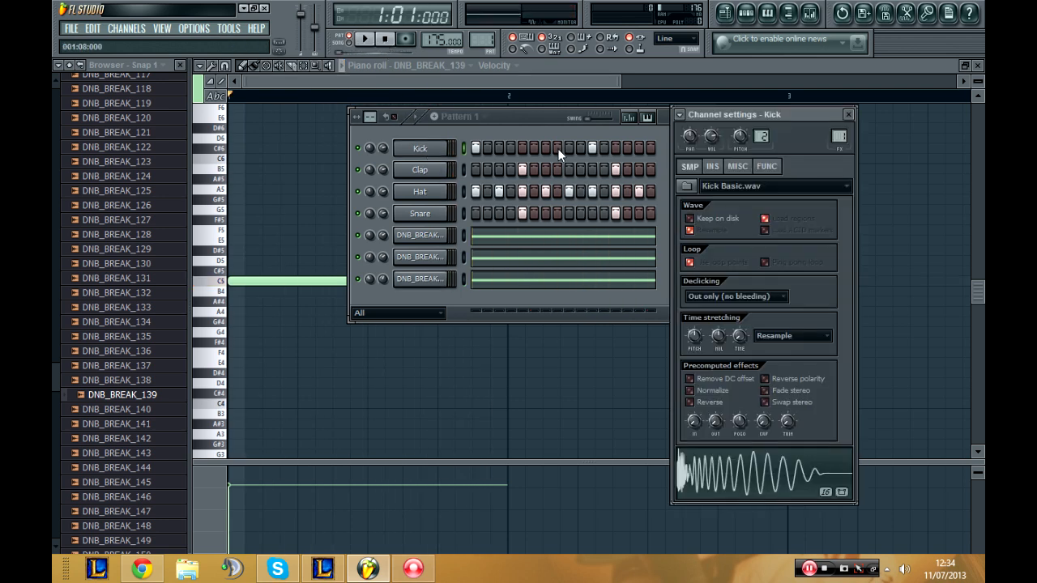
{"action": "right_click", "coordinate": [425, 149]}
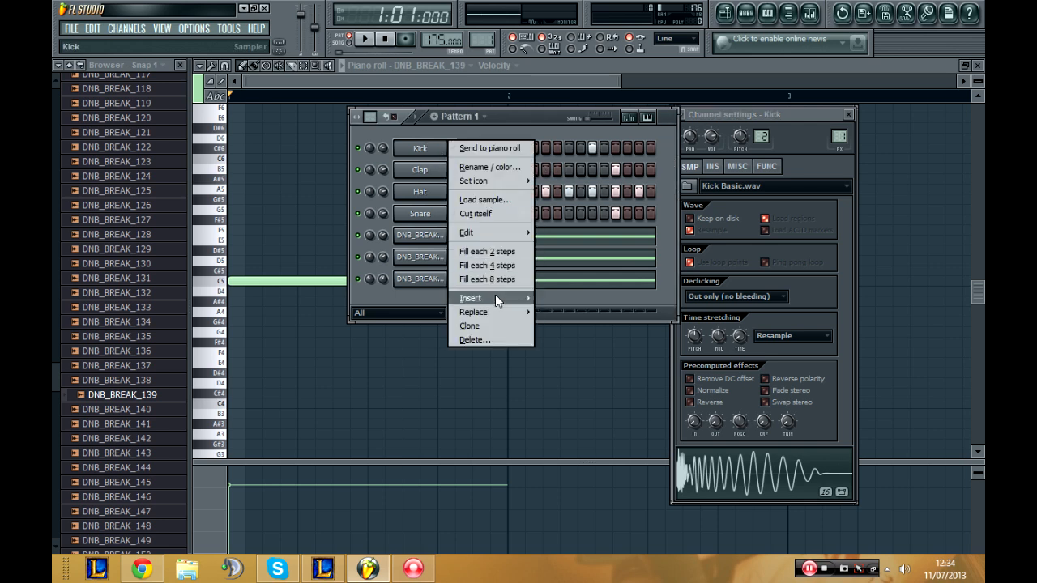
{"action": "left_click", "coordinate": [490, 328]}
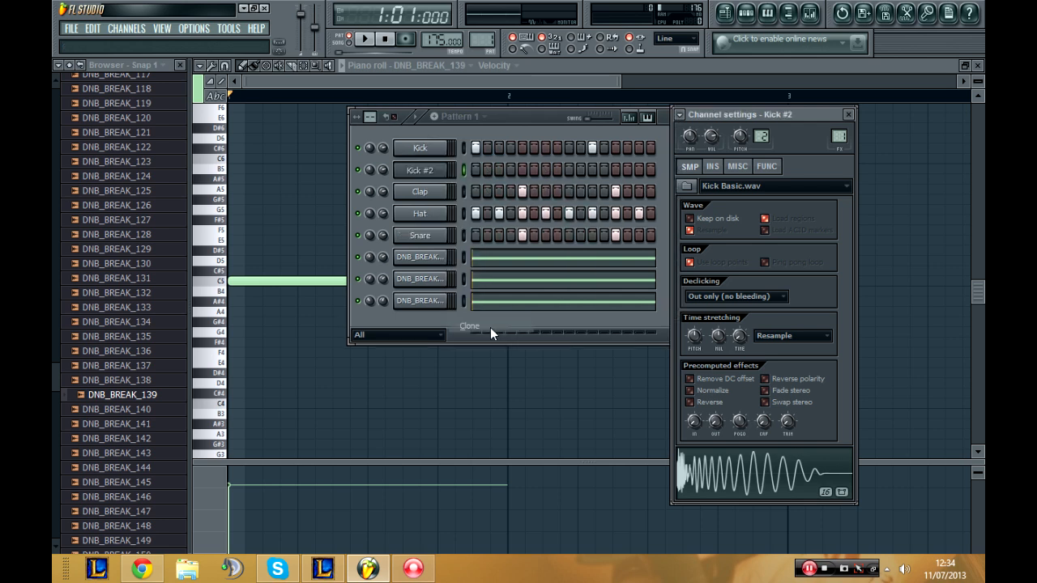
{"action": "left_click", "coordinate": [474, 169]}
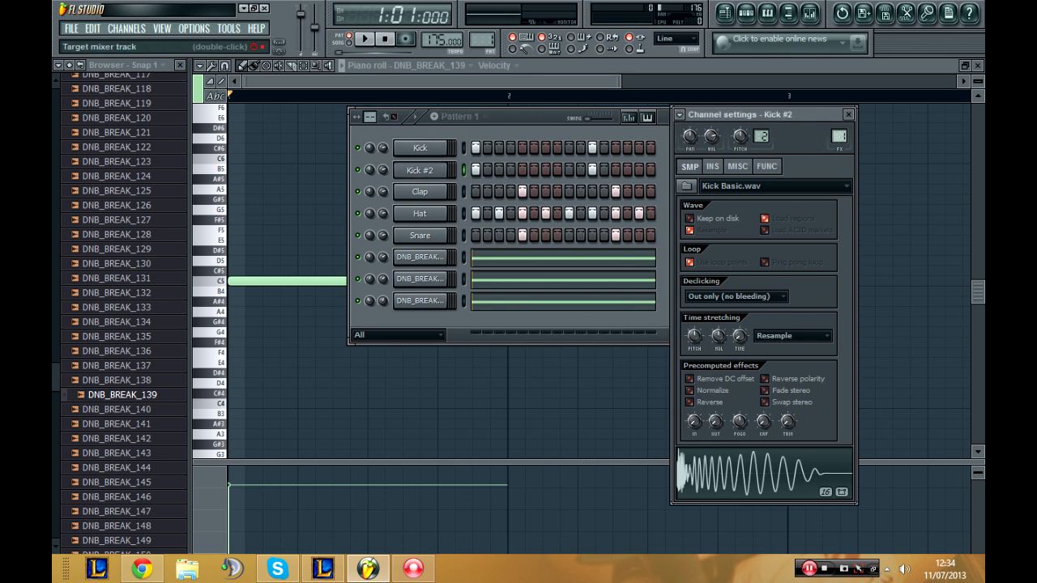
Step: Route the Kick #2 channel to mixer track 2 and load Fruity Parametric EQ 2 into the first effect slot of Insert 1
{"action": "left_click", "coordinate": [810, 14]}
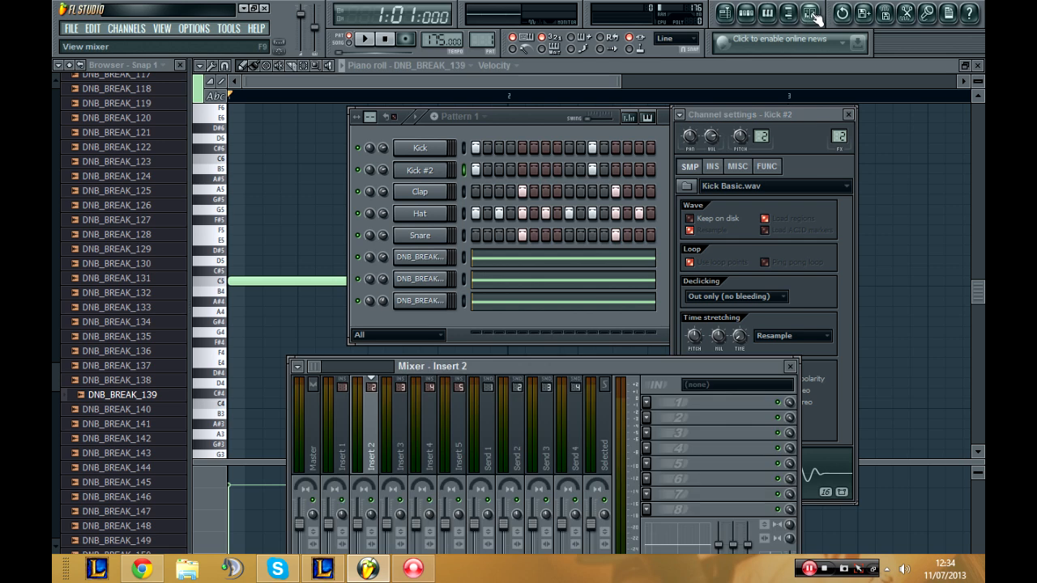
{"action": "left_click_drag", "start_coordinate": [480, 372], "coordinate": [475, 219]}
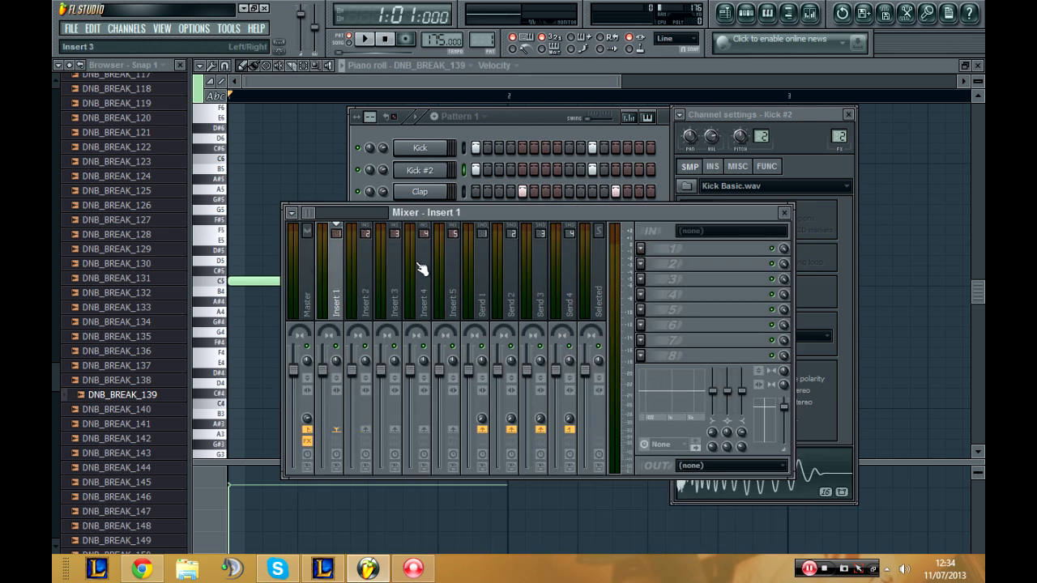
{"action": "left_click", "coordinate": [649, 253]}
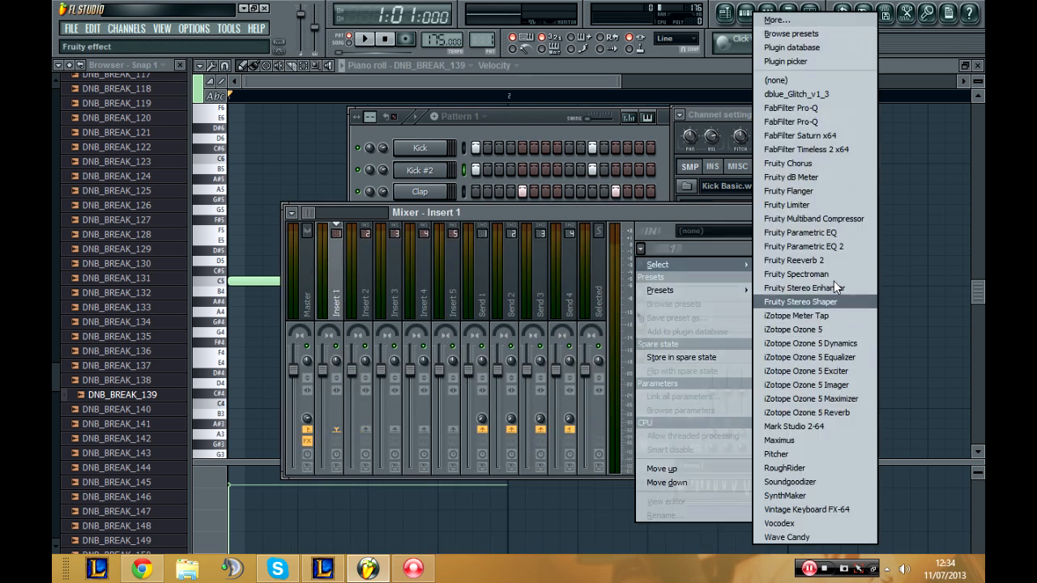
{"action": "left_click", "coordinate": [844, 247]}
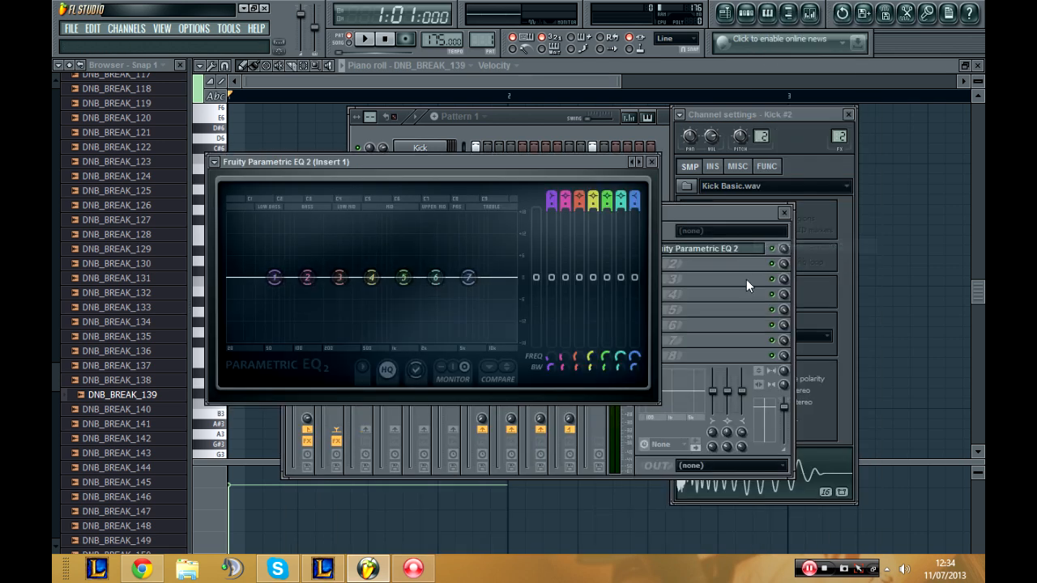
Step: Start pattern playback, solo the Kick channel, and bring the Insert 1 equalizer back into view
{"action": "left_click", "coordinate": [364, 39]}
{"action": "left_click", "coordinate": [368, 149]}
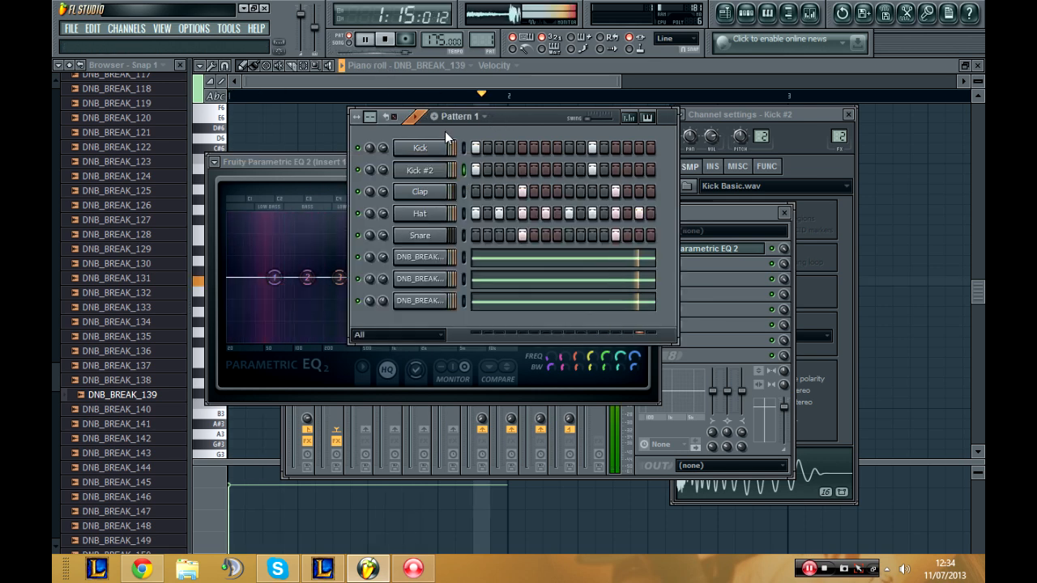
{"action": "right_click", "coordinate": [369, 149]}
{"action": "left_click", "coordinate": [377, 157]}
{"action": "left_click", "coordinate": [317, 210]}
Step: Shape the Insert 1 EQ by cutting band 1 fully, boosting band 2, dipping bands 3 to 5 and raising band 6, and close it
{"action": "left_click_drag", "start_coordinate": [307, 278], "coordinate": [314, 245]}
{"action": "left_click_drag", "start_coordinate": [275, 278], "coordinate": [281, 342]}
{"action": "left_click_drag", "start_coordinate": [340, 278], "coordinate": [342, 311]}
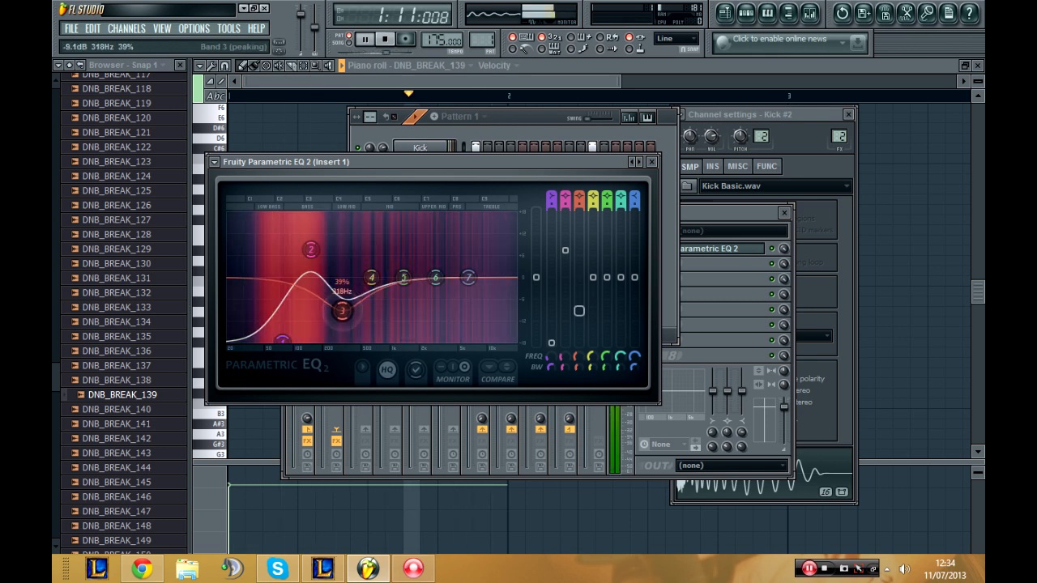
{"action": "left_click_drag", "start_coordinate": [371, 278], "coordinate": [491, 280]}
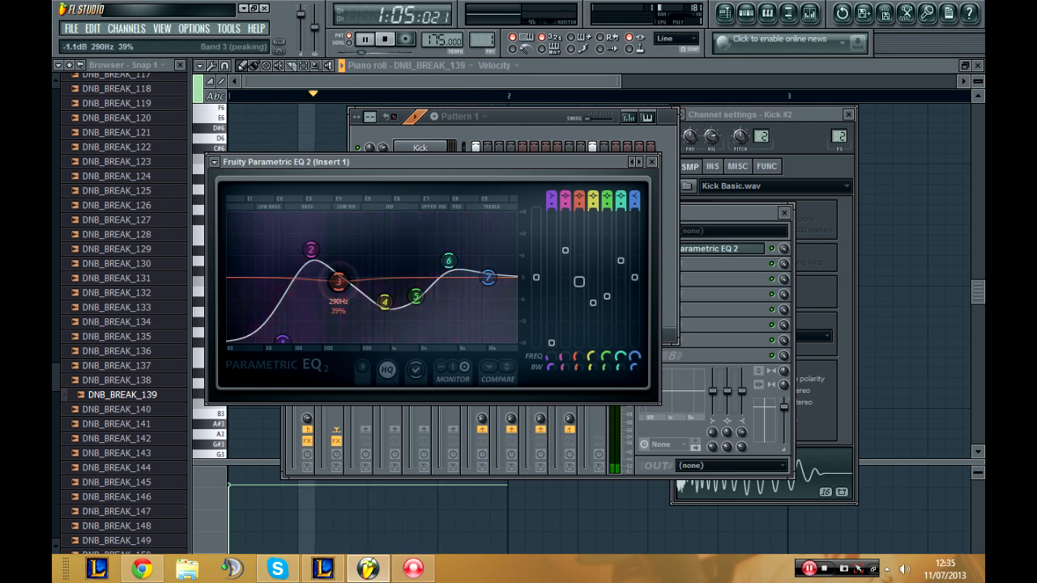
{"action": "left_click_drag", "start_coordinate": [326, 292], "coordinate": [333, 282]}
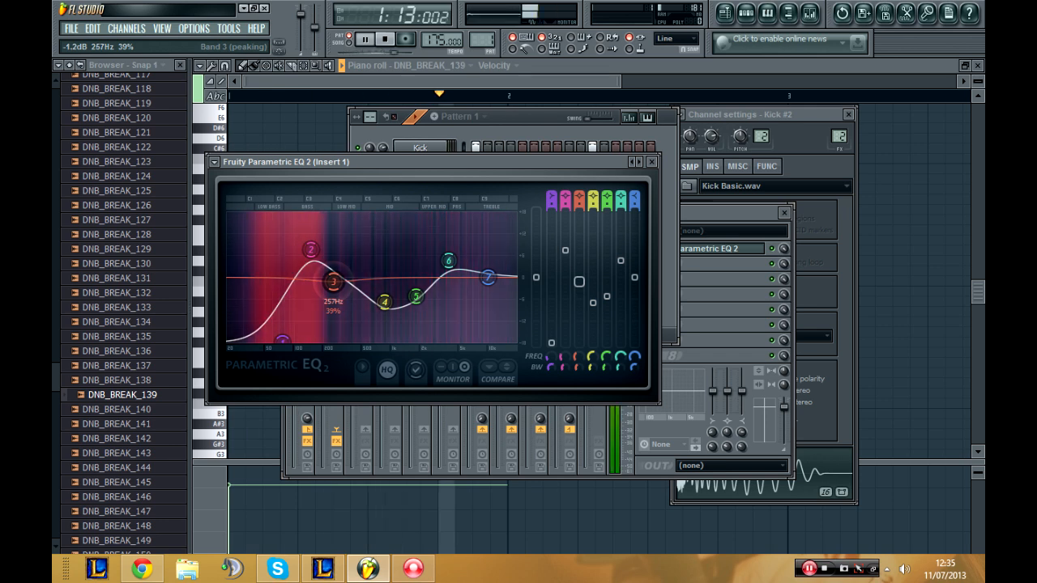
{"action": "left_click", "coordinate": [653, 162]}
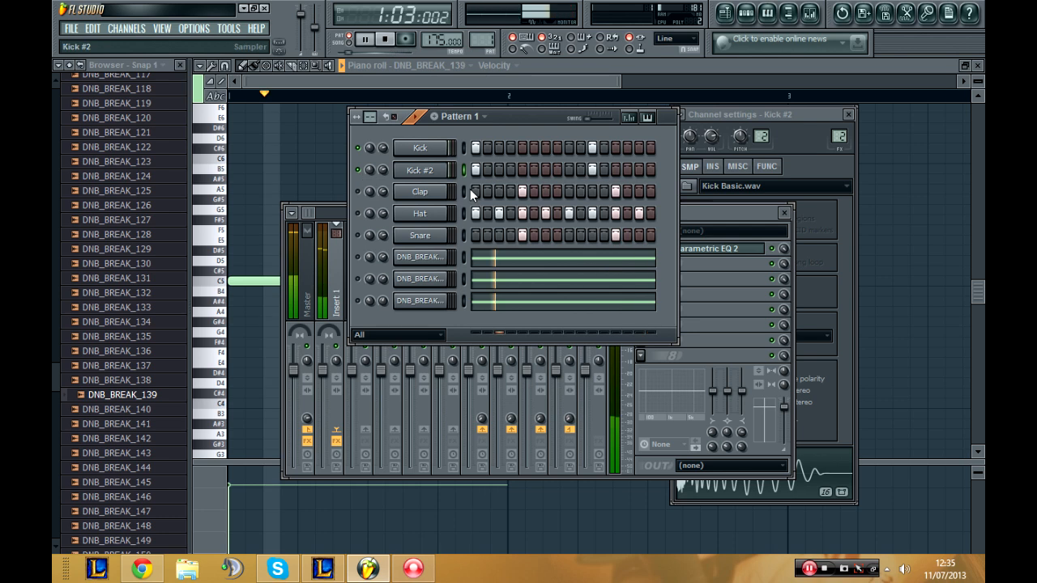
Step: Load Fruity Parametric EQ 2 into the first effect slot of mixer Insert 2
{"action": "left_click", "coordinate": [745, 340]}
{"action": "left_click", "coordinate": [369, 299]}
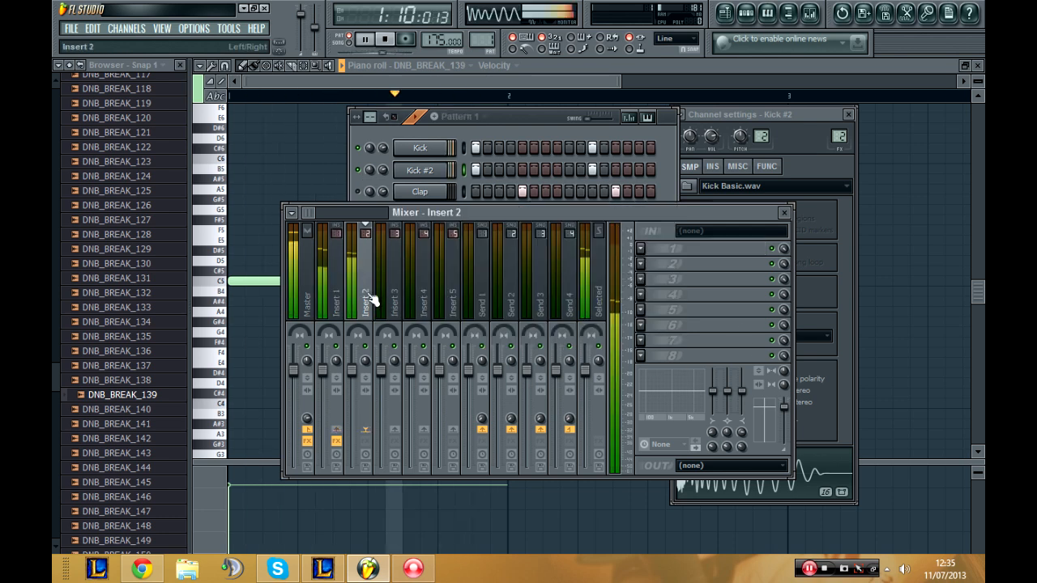
{"action": "left_click", "coordinate": [650, 250]}
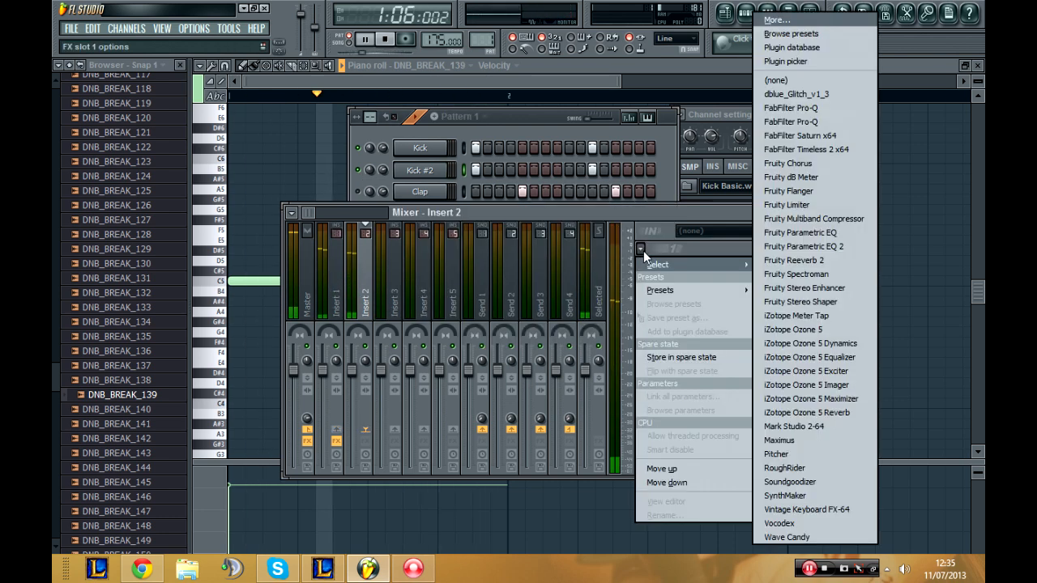
{"action": "left_click", "coordinate": [854, 243]}
Step: On the Insert 2 EQ, cut band 1 to -18 dB at 74 Hz, boost bands 2 and 6, dip bands 4 and 5, and close it
{"action": "left_click_drag", "start_coordinate": [307, 278], "coordinate": [306, 251]}
{"action": "left_click_drag", "start_coordinate": [278, 331], "coordinate": [282, 341]}
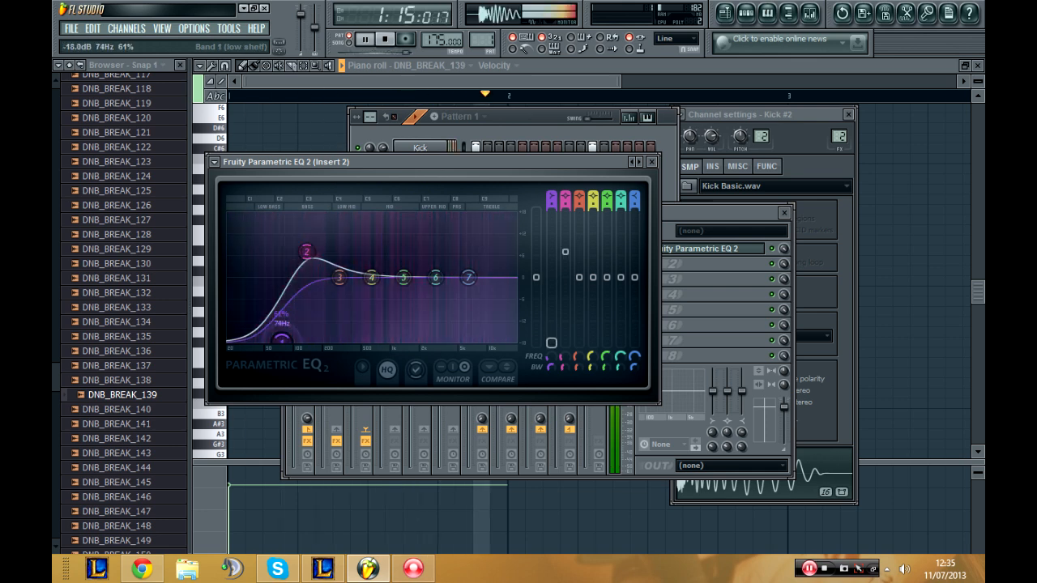
{"action": "left_click_drag", "start_coordinate": [307, 251], "coordinate": [385, 301]}
{"action": "left_click_drag", "start_coordinate": [416, 289], "coordinate": [451, 259]}
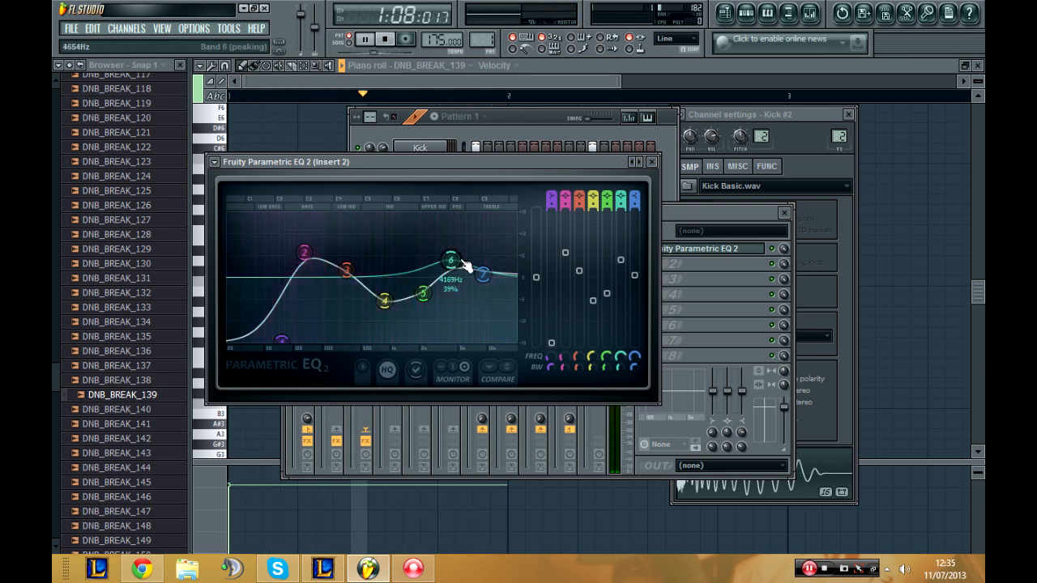
{"action": "left_click", "coordinate": [651, 162]}
Step: Load the Rough Rider compressor into Insert 2's second effect slot, set sensitivity to -10 dB and ratio to 17:1, and adjust attack and release
{"action": "left_click", "coordinate": [640, 263]}
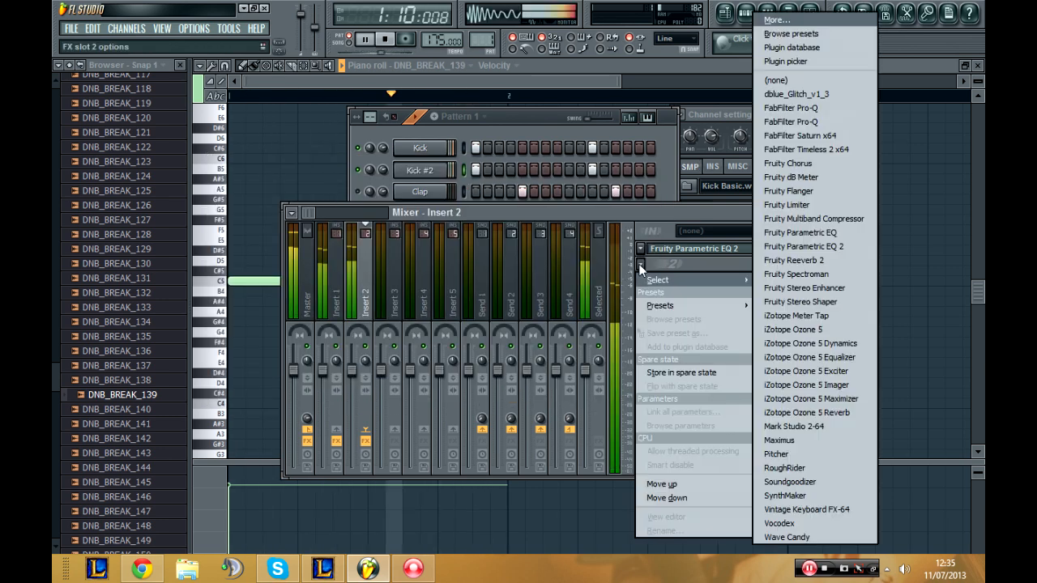
{"action": "left_click", "coordinate": [843, 470]}
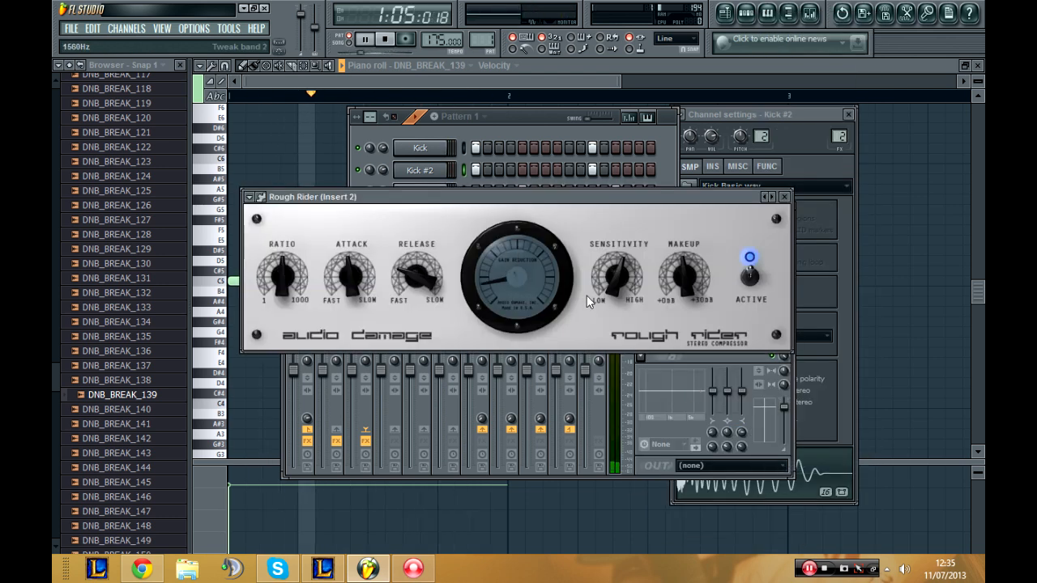
{"action": "left_click_drag", "start_coordinate": [619, 283], "coordinate": [611, 344]}
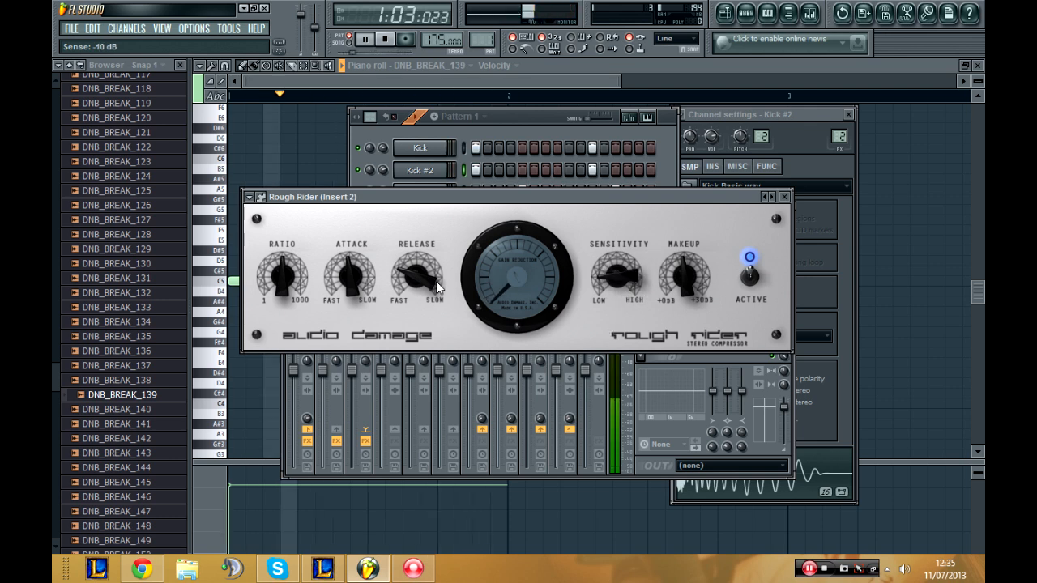
{"action": "left_click_drag", "start_coordinate": [349, 273], "coordinate": [343, 298]}
{"action": "mouse_move", "coordinate": [283, 287]}
{"action": "left_mouse_down"}
{"action": "mouse_move", "coordinate": [286, 314]}
{"action": "mouse_move", "coordinate": [284, 274]}
{"action": "left_mouse_up"}
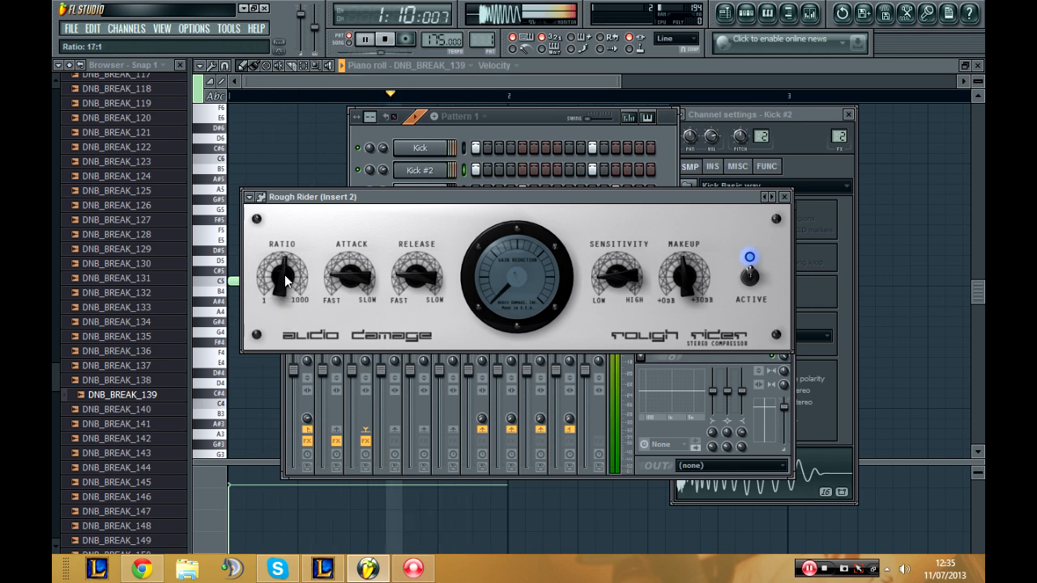
Step: Readjust Rough Rider's attack and release, set its sensitivity to -25 dB, and close the compressor
{"action": "left_click_drag", "start_coordinate": [351, 277], "coordinate": [356, 252]}
{"action": "left_click_drag", "start_coordinate": [415, 277], "coordinate": [413, 259]}
{"action": "left_click_drag", "start_coordinate": [596, 275], "coordinate": [603, 246]}
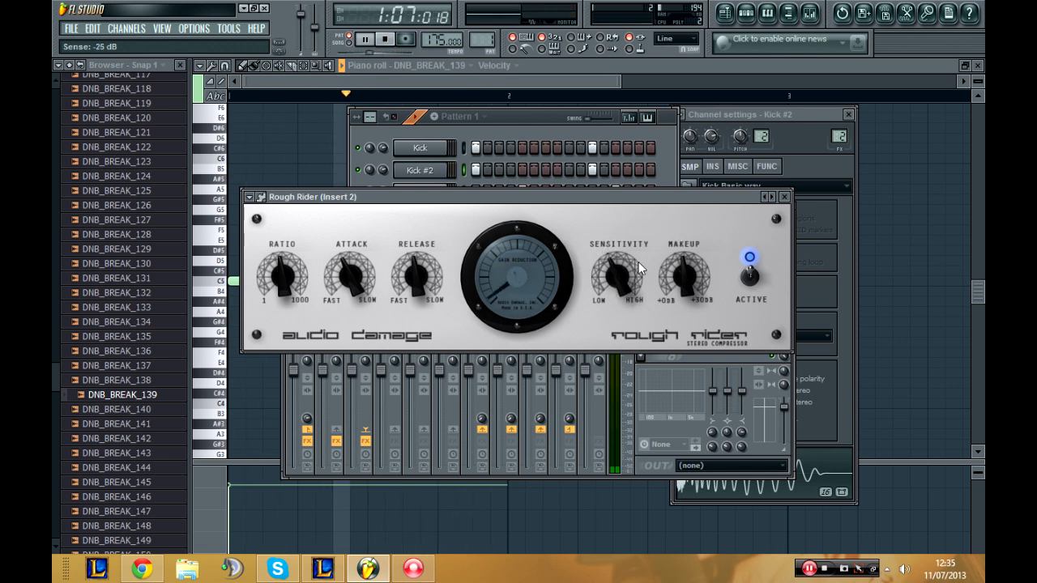
{"action": "left_click", "coordinate": [784, 197]}
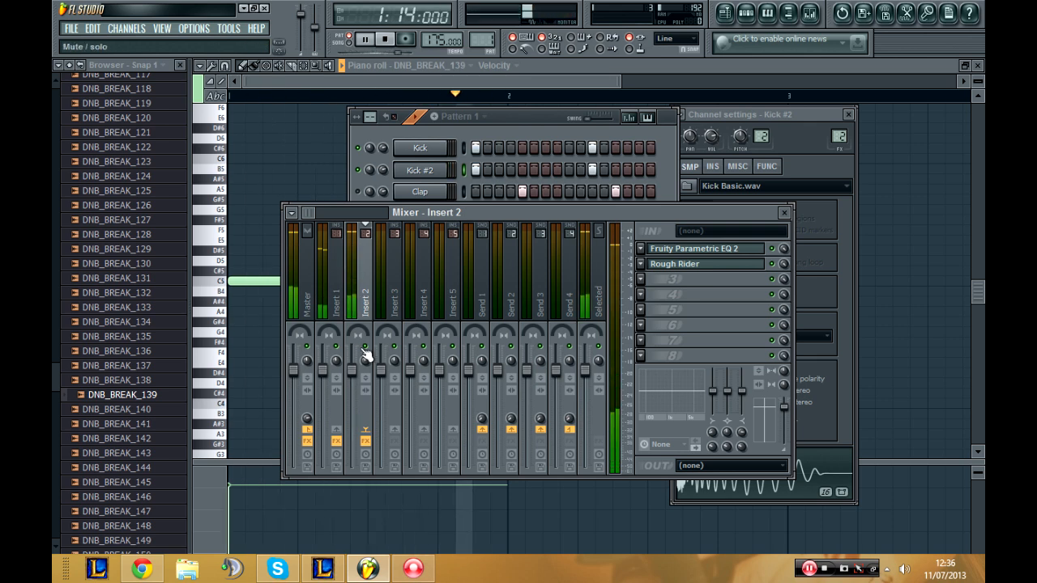
Step: Reopen Rough Rider on Insert 2, set sensitivity to -23 dB and attack to 7.5, readjust the release, and close it
{"action": "left_click", "coordinate": [716, 268]}
{"action": "mouse_move", "coordinate": [617, 298]}
{"action": "left_mouse_down"}
{"action": "mouse_move", "coordinate": [621, 252]}
{"action": "mouse_move", "coordinate": [616, 294]}
{"action": "left_mouse_up"}
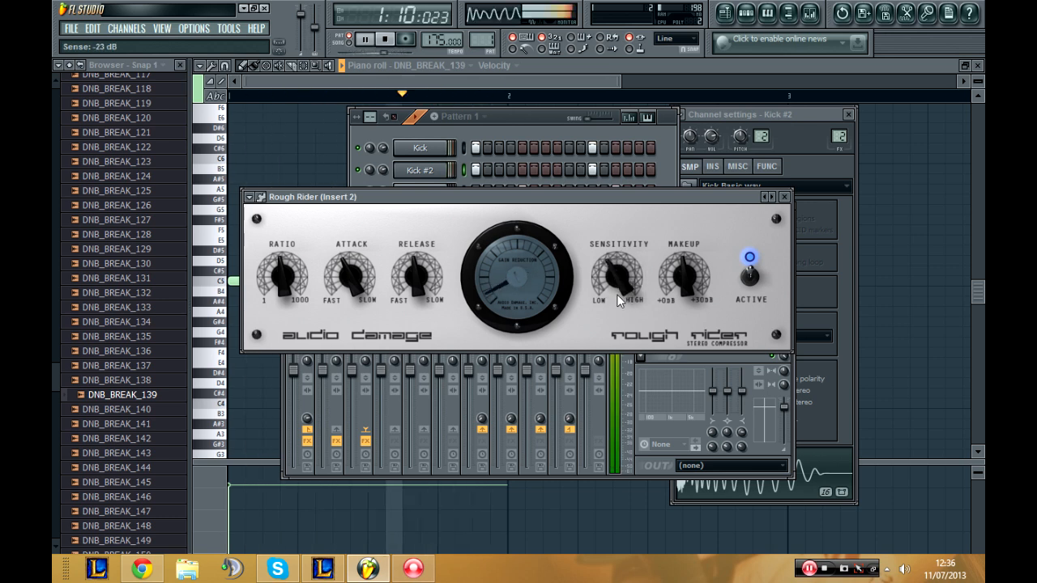
{"action": "left_click_drag", "start_coordinate": [415, 274], "coordinate": [415, 226]}
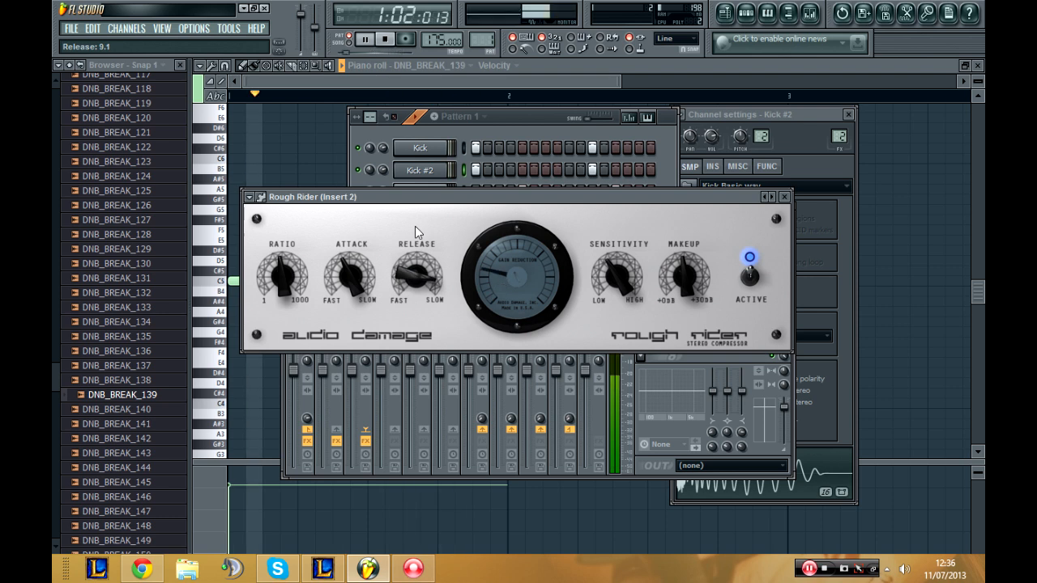
{"action": "left_click_drag", "start_coordinate": [359, 270], "coordinate": [364, 232]}
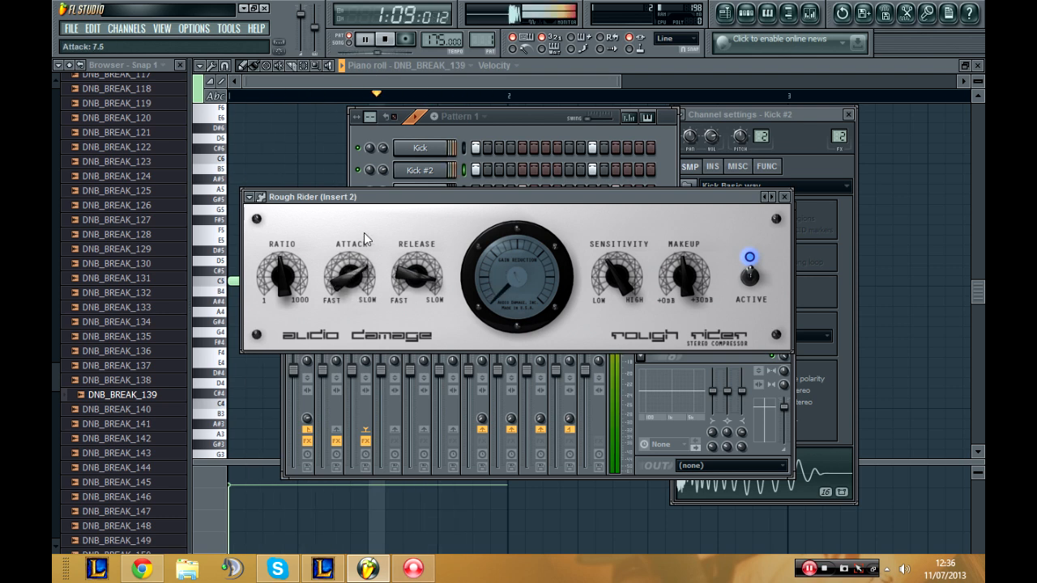
{"action": "left_click_drag", "start_coordinate": [415, 277], "coordinate": [413, 291]}
{"action": "left_click", "coordinate": [784, 196]}
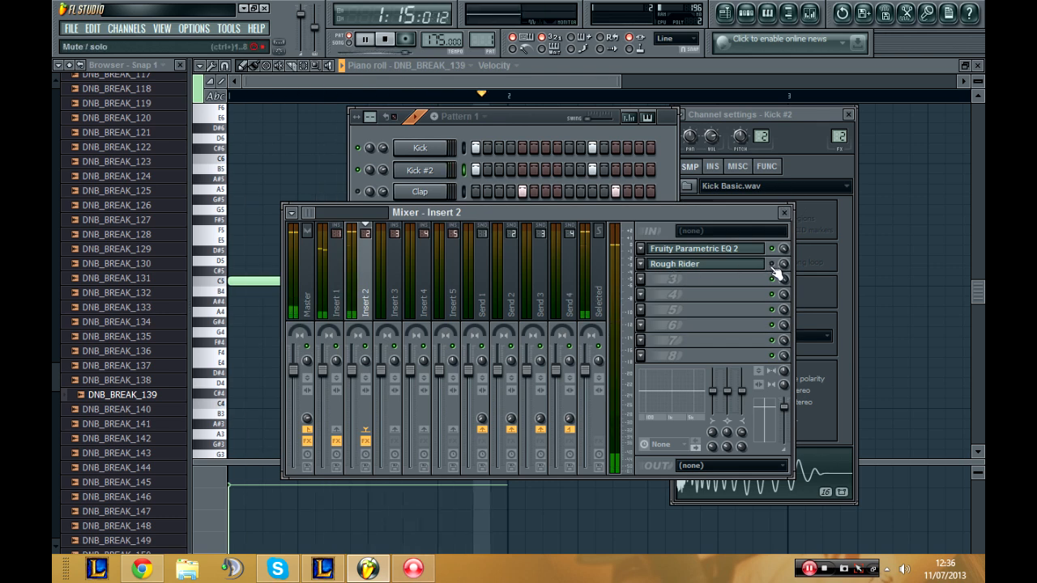
Step: Reopen Rough Rider on Insert 2, adjust its makeup gain, and set its sensitivity to -31 dB
{"action": "left_click", "coordinate": [724, 265]}
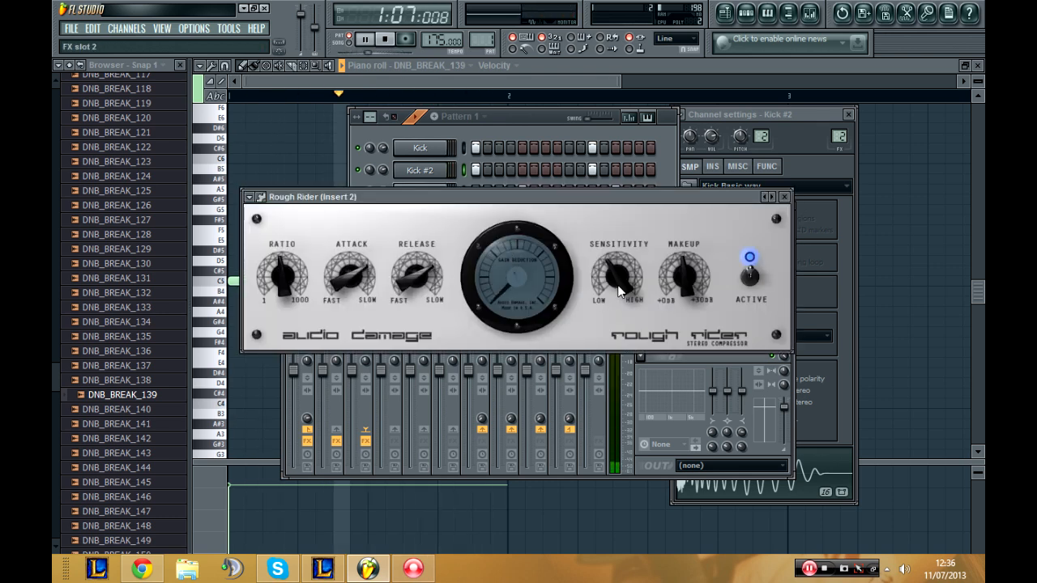
{"action": "left_click_drag", "start_coordinate": [676, 274], "coordinate": [670, 304]}
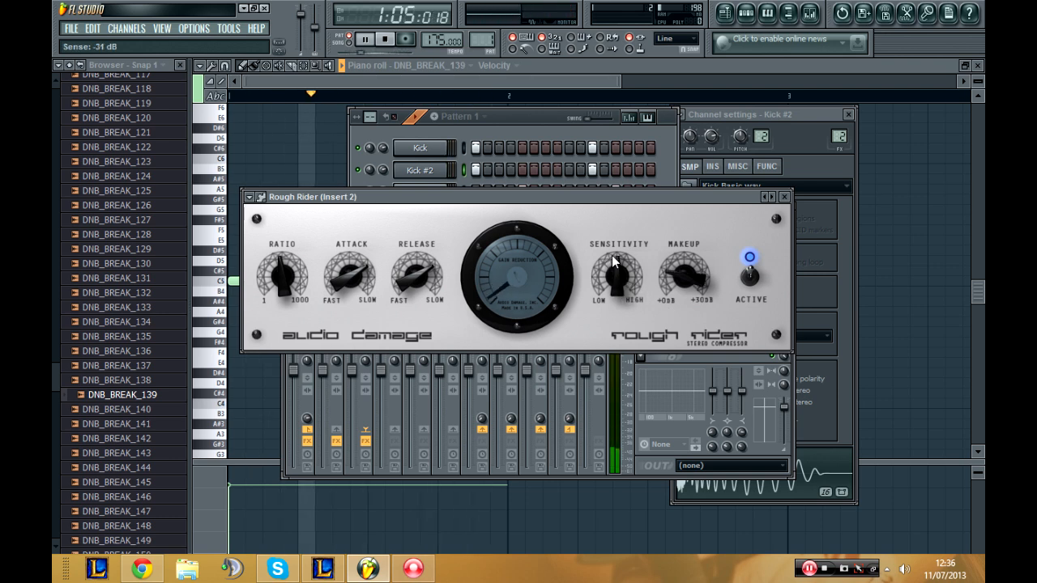
{"action": "left_click_drag", "start_coordinate": [612, 255], "coordinate": [613, 317]}
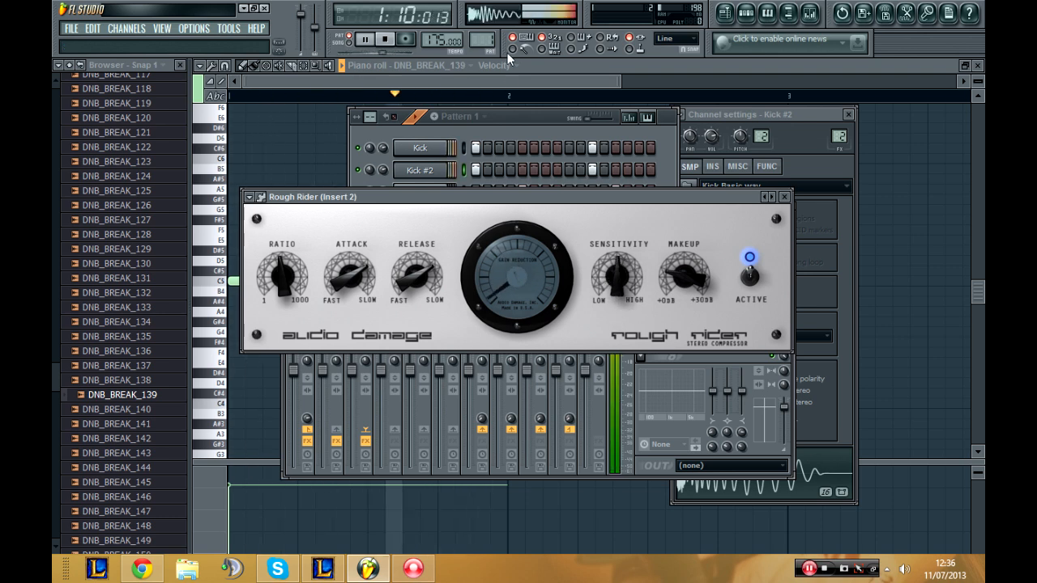
Step: Stop playback, move the mixer below the channel list, unmute the Clap channel, and route it to mixer track 3
{"action": "left_click", "coordinate": [510, 114]}
{"action": "left_click", "coordinate": [417, 370]}
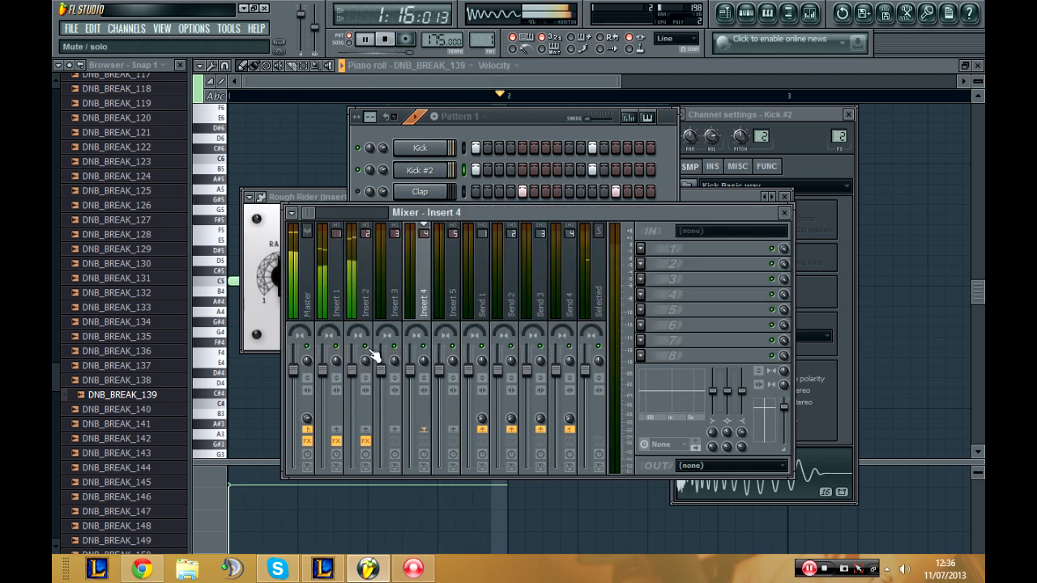
{"action": "left_click", "coordinate": [497, 113]}
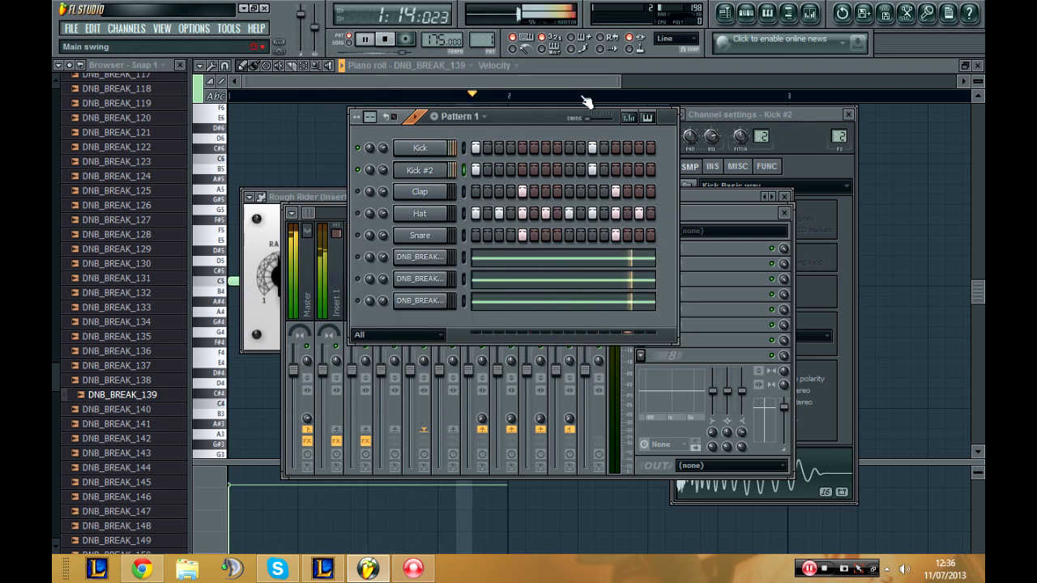
{"action": "key", "text": "space"}
{"action": "left_click", "coordinate": [763, 323]}
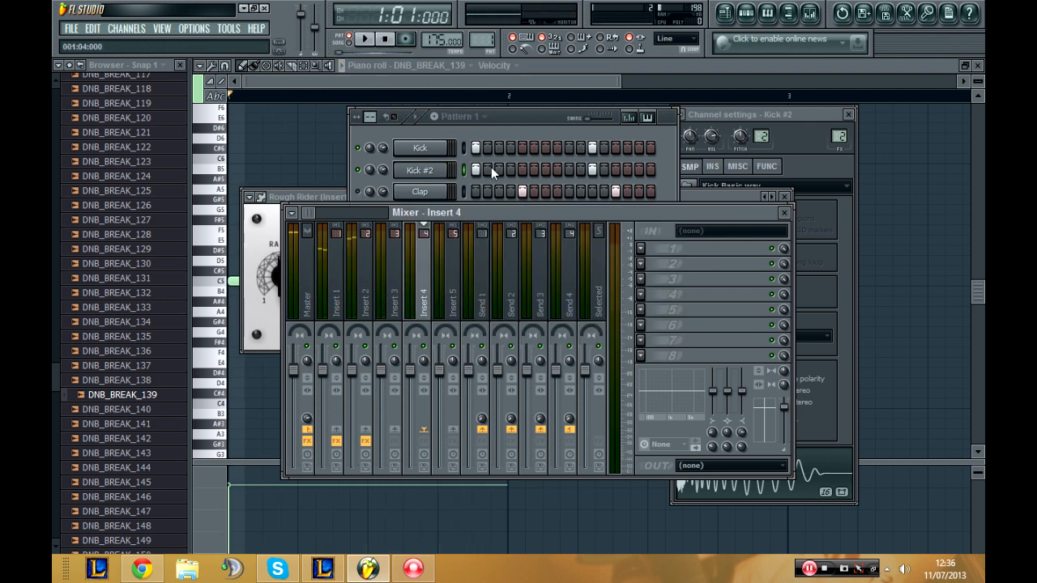
{"action": "left_click_drag", "start_coordinate": [464, 208], "coordinate": [459, 321]}
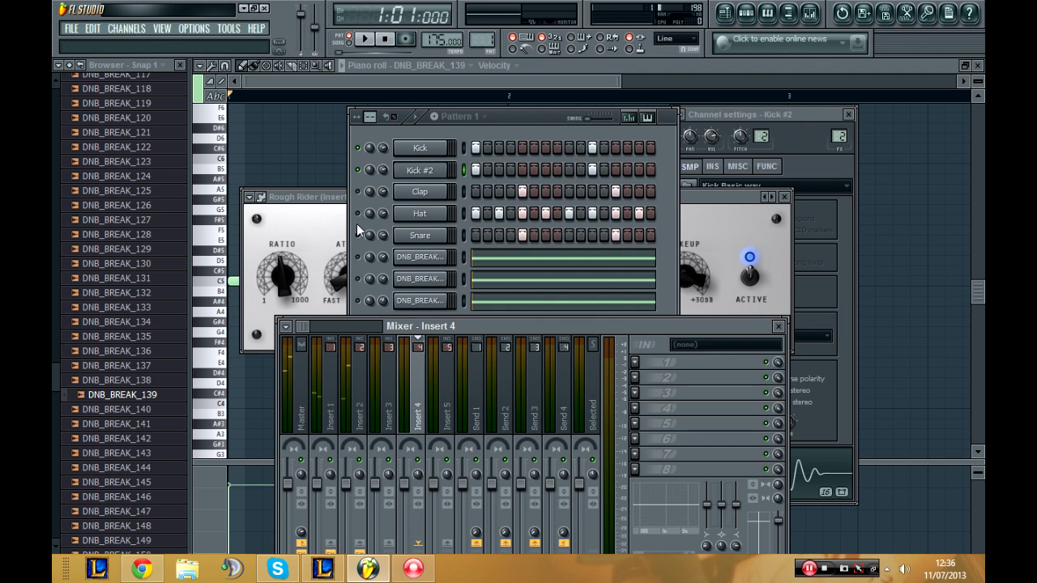
{"action": "left_click", "coordinate": [365, 198]}
{"action": "left_click", "coordinate": [420, 193]}
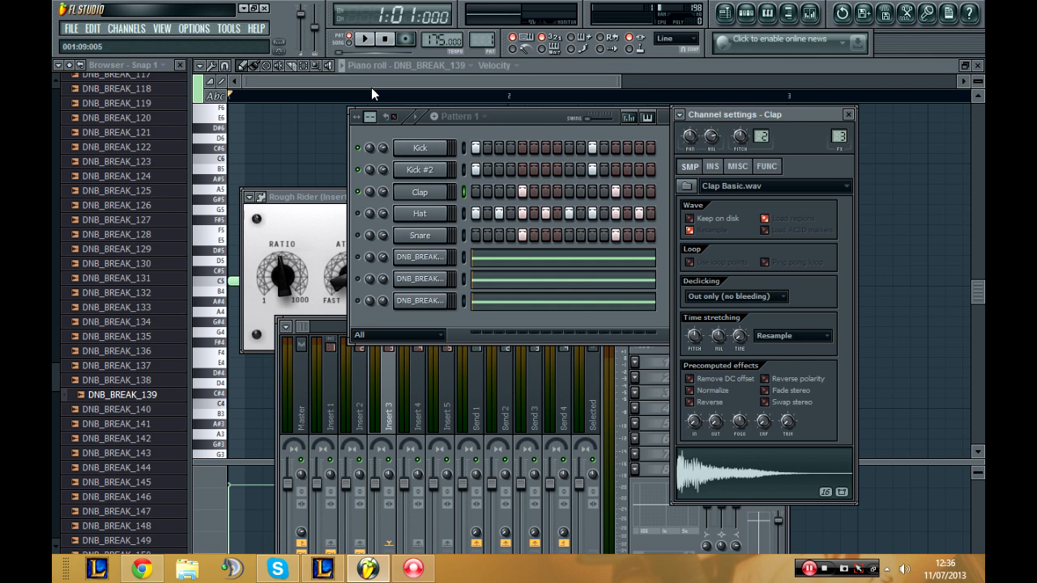
Step: Start playback, bring the mixer to the front, and load Fruity Parametric EQ 2 into the first effect slot of Insert 3
{"action": "left_click", "coordinate": [365, 39]}
{"action": "left_click", "coordinate": [340, 328]}
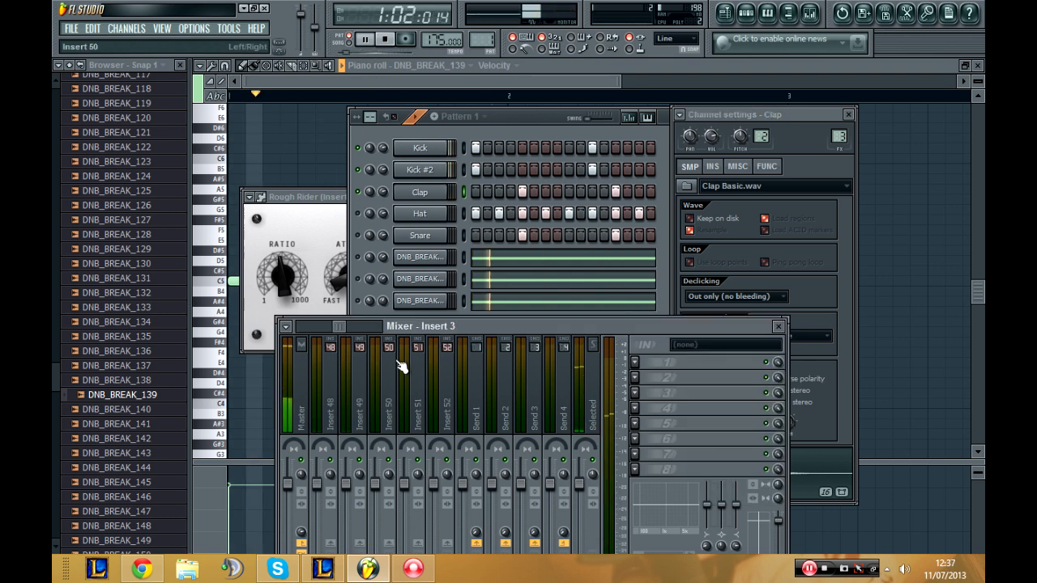
{"action": "left_click_drag", "start_coordinate": [340, 328], "coordinate": [302, 327]}
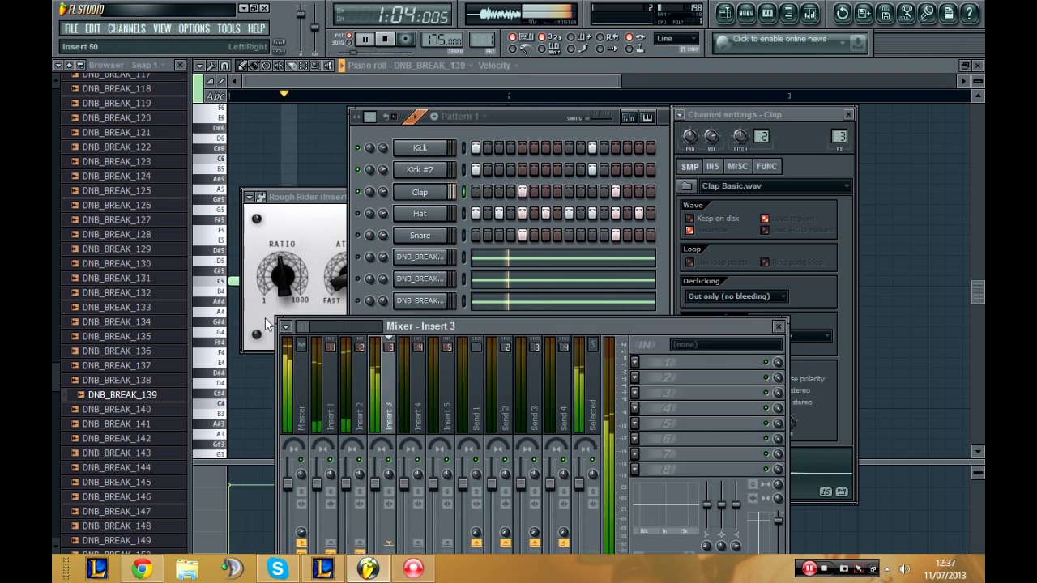
{"action": "left_click", "coordinate": [360, 389]}
{"action": "left_click", "coordinate": [399, 382]}
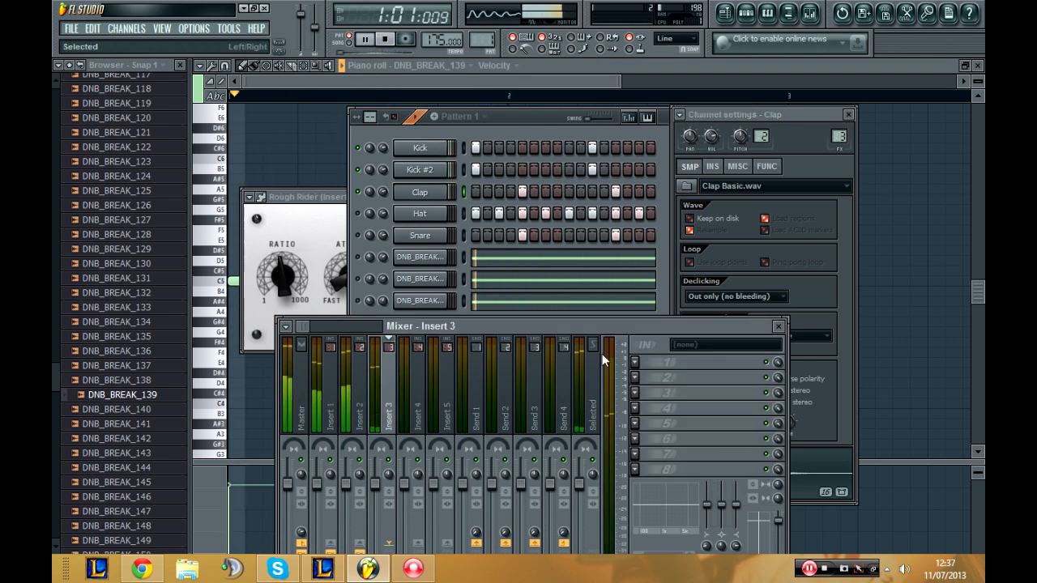
{"action": "left_click", "coordinate": [635, 362]}
{"action": "left_click", "coordinate": [751, 363]}
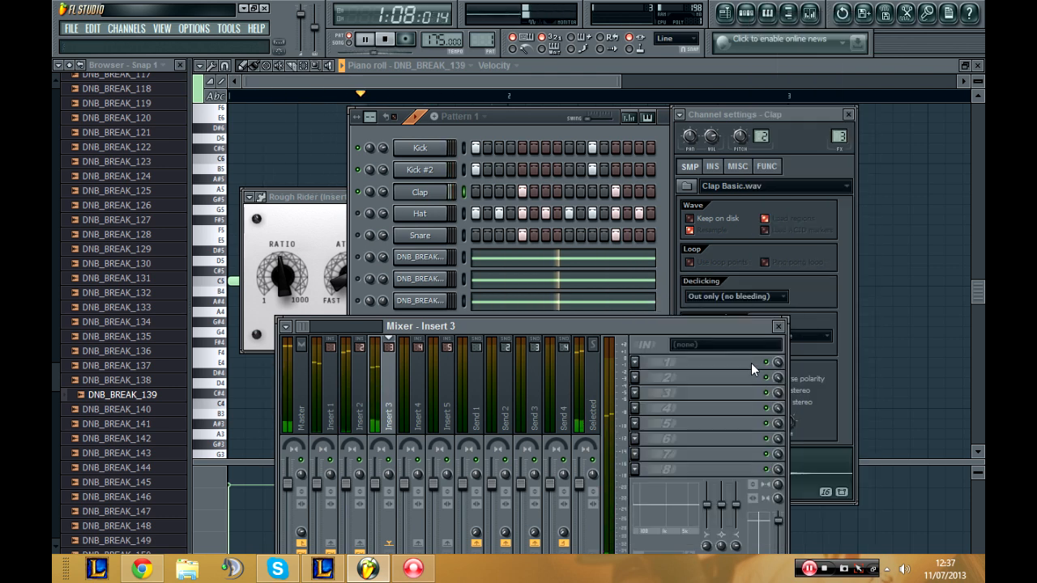
{"action": "left_click", "coordinate": [633, 363]}
{"action": "left_click", "coordinate": [810, 247]}
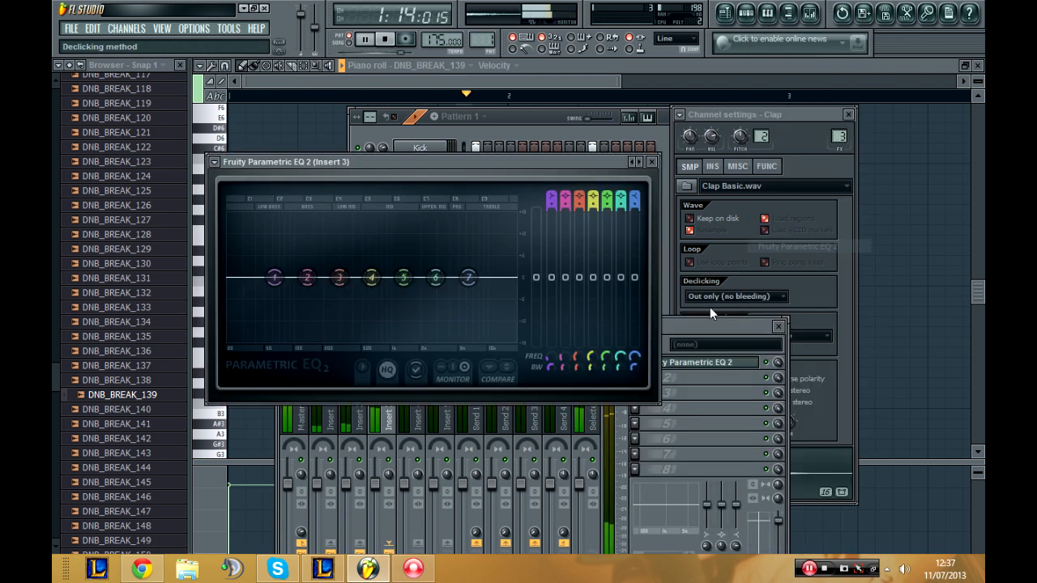
Step: Shape the clap's EQ by rolling off the lows with band 1, boosting band 3, and adjusting band 4 and the upper bands, and close it
{"action": "left_click_drag", "start_coordinate": [279, 293], "coordinate": [320, 340]}
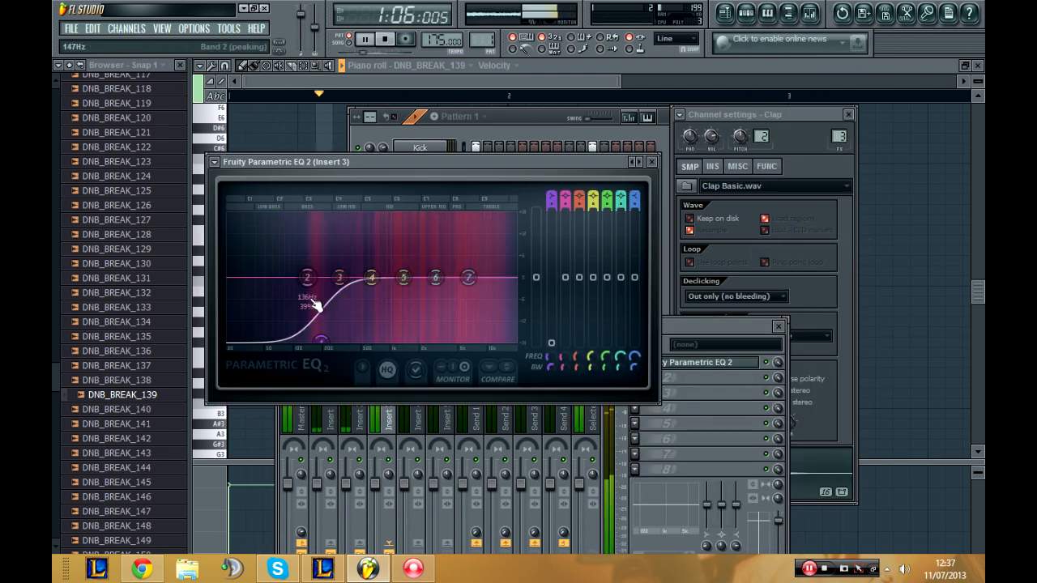
{"action": "left_click_drag", "start_coordinate": [338, 278], "coordinate": [334, 268]}
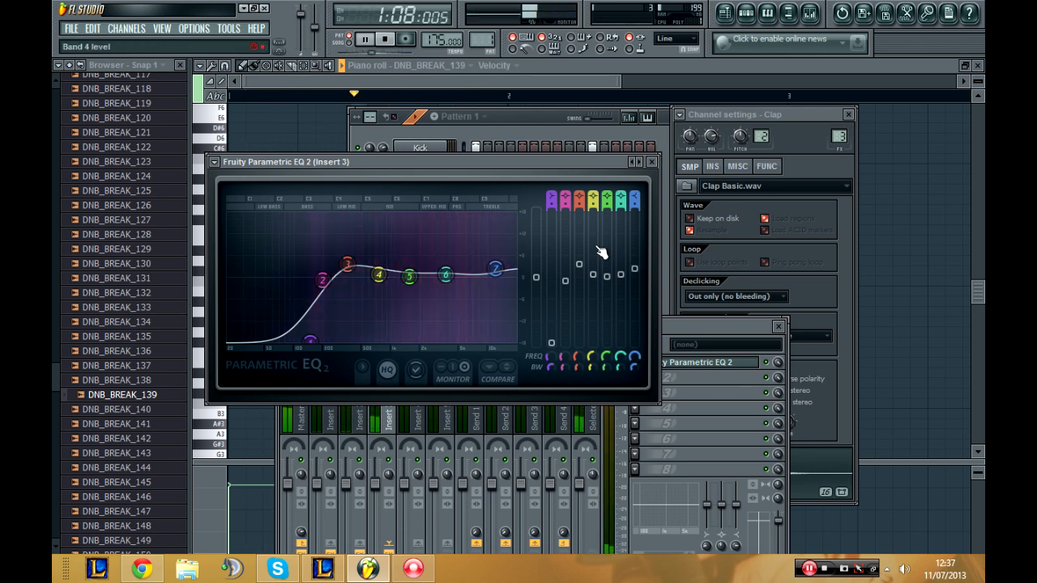
{"action": "left_click_drag", "start_coordinate": [593, 274], "coordinate": [593, 300]}
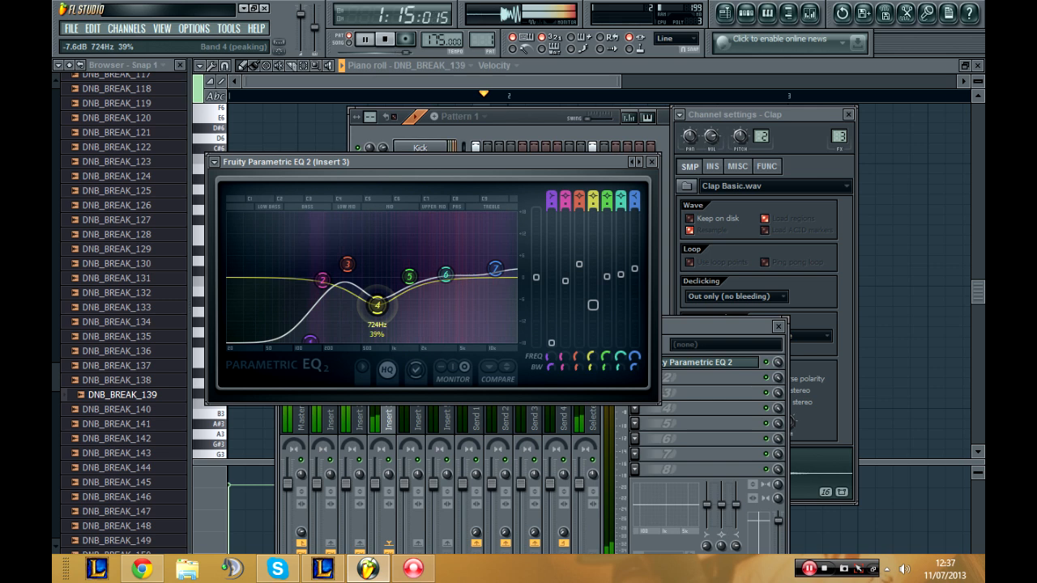
{"action": "left_click_drag", "start_coordinate": [382, 281], "coordinate": [458, 280]}
{"action": "left_click", "coordinate": [652, 162]}
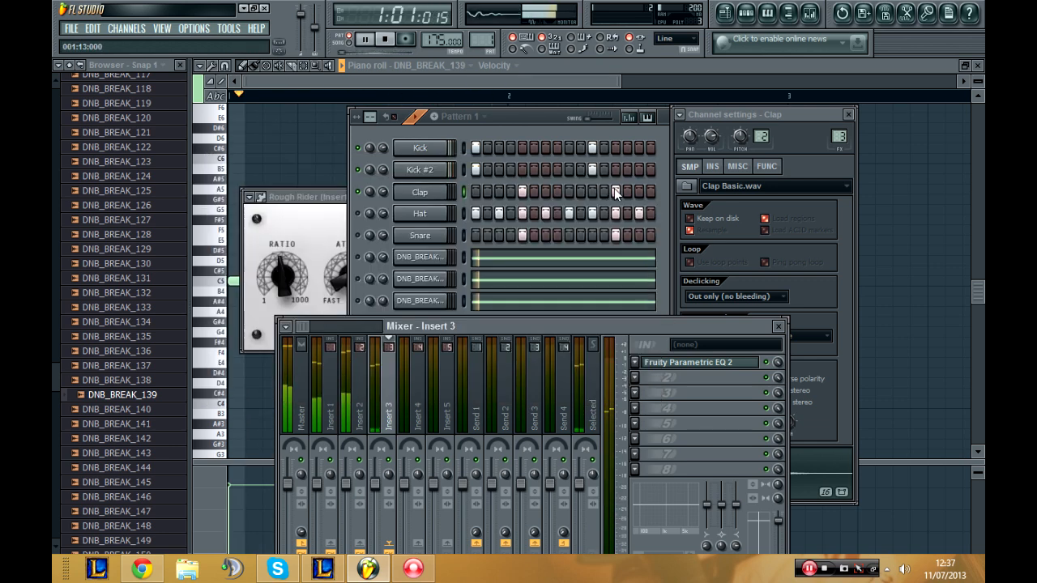
Step: Stop playback, route the Hat channel to mixer track 4, unmute it, and restart playback
{"action": "left_click", "coordinate": [333, 95]}
{"action": "key", "text": "space"}
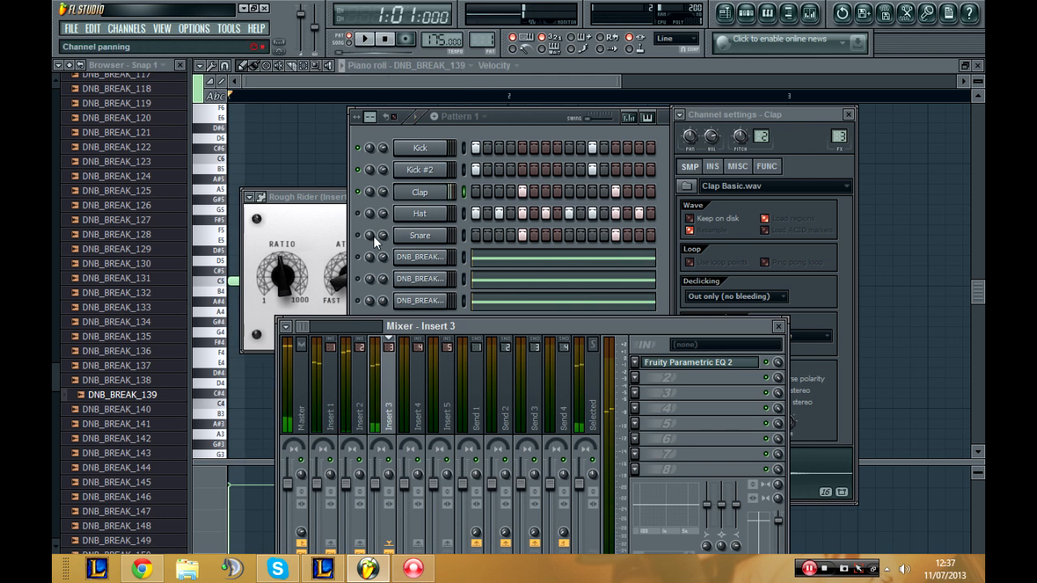
{"action": "left_click", "coordinate": [419, 215]}
{"action": "double_click", "coordinate": [838, 136]}
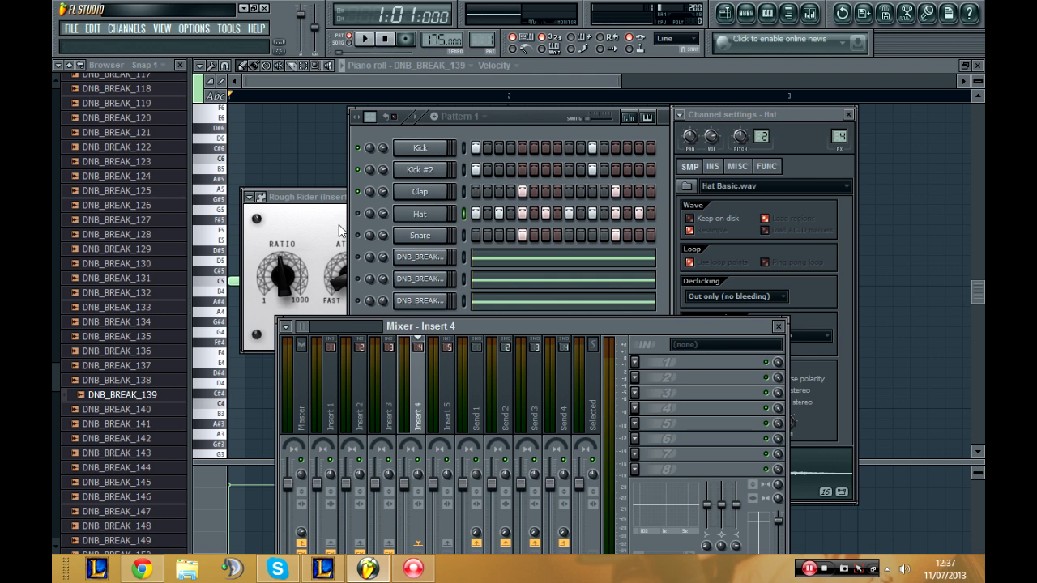
{"action": "left_click", "coordinate": [363, 217]}
{"action": "left_click", "coordinate": [366, 38]}
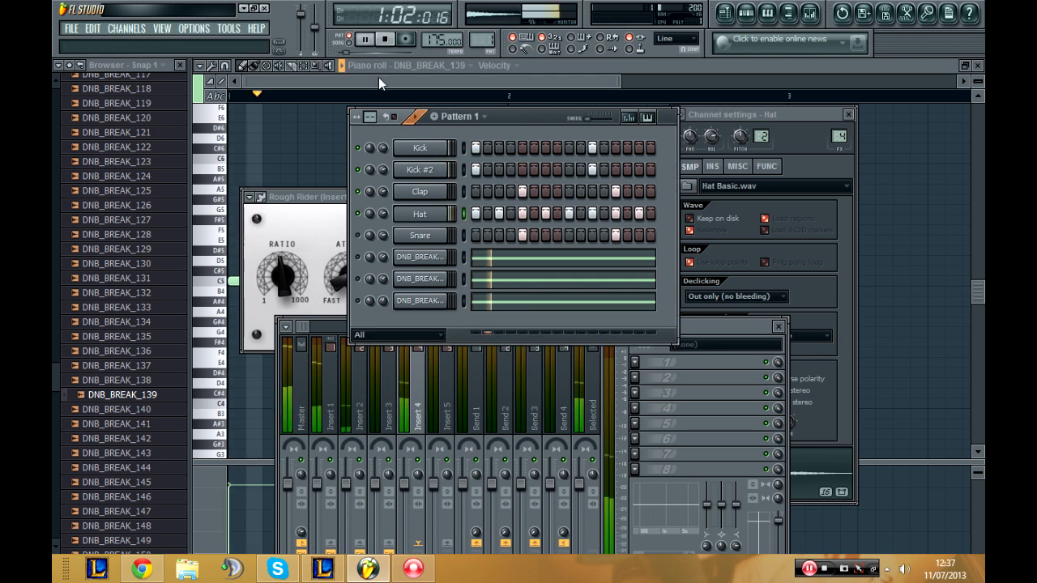
Step: Load Fruity Parametric EQ 2 into the first effect slot of Insert 4
{"action": "left_click", "coordinate": [637, 363]}
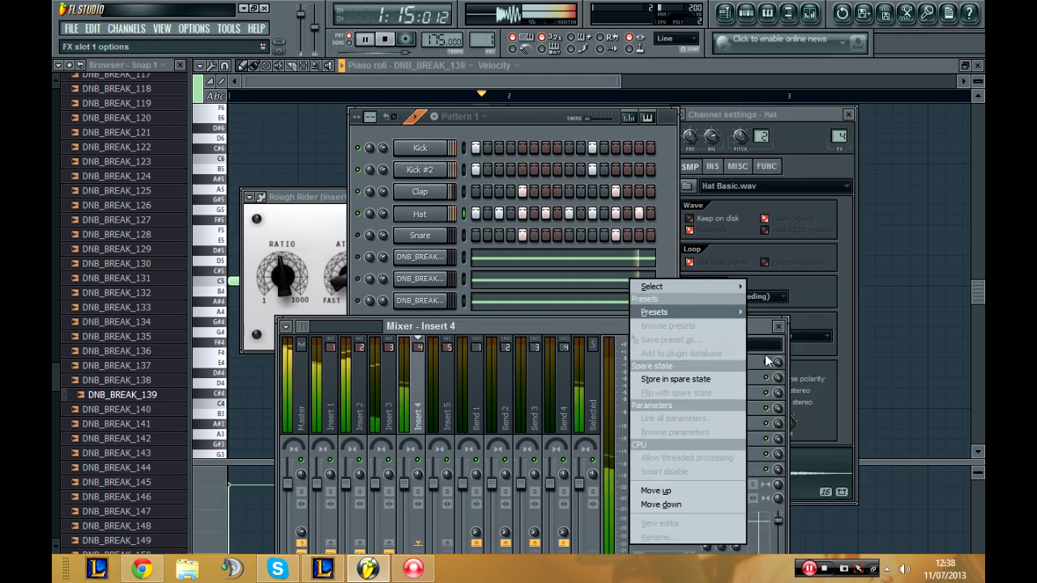
{"action": "left_click", "coordinate": [762, 356]}
{"action": "left_click", "coordinate": [635, 366]}
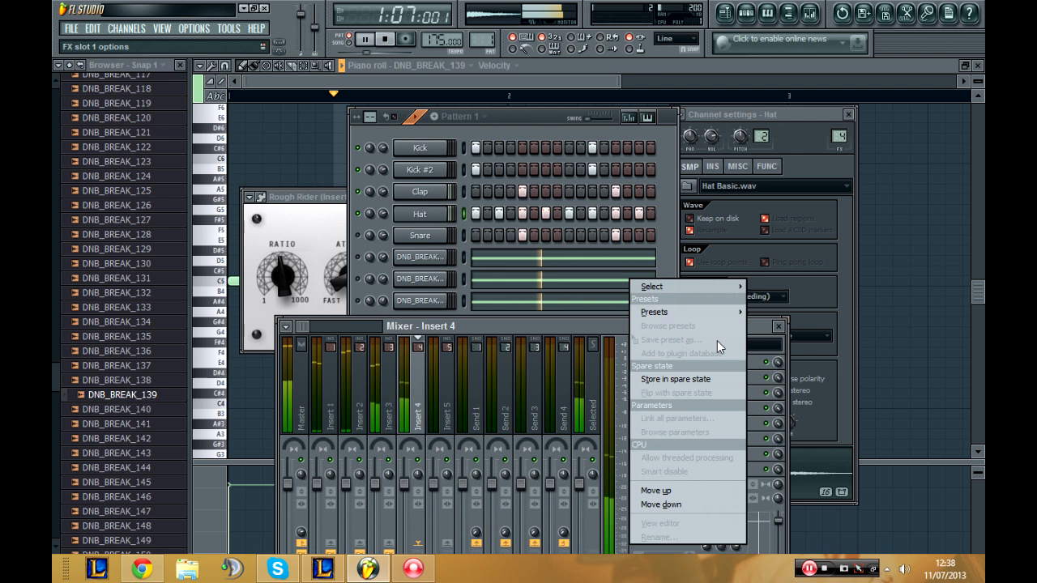
{"action": "left_click", "coordinate": [753, 374]}
{"action": "left_click", "coordinate": [638, 364]}
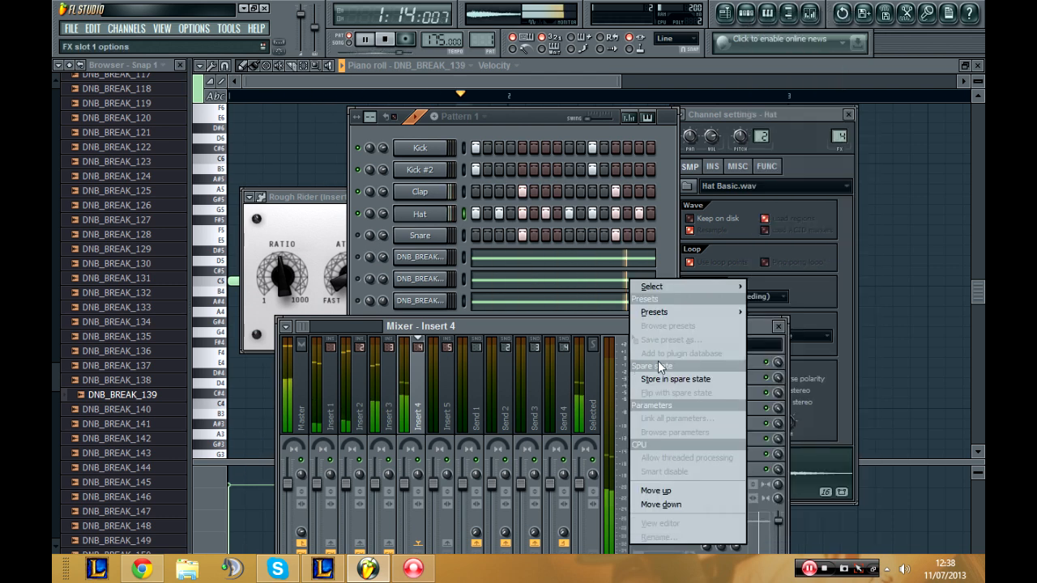
{"action": "mouse_move", "coordinate": [706, 288]}
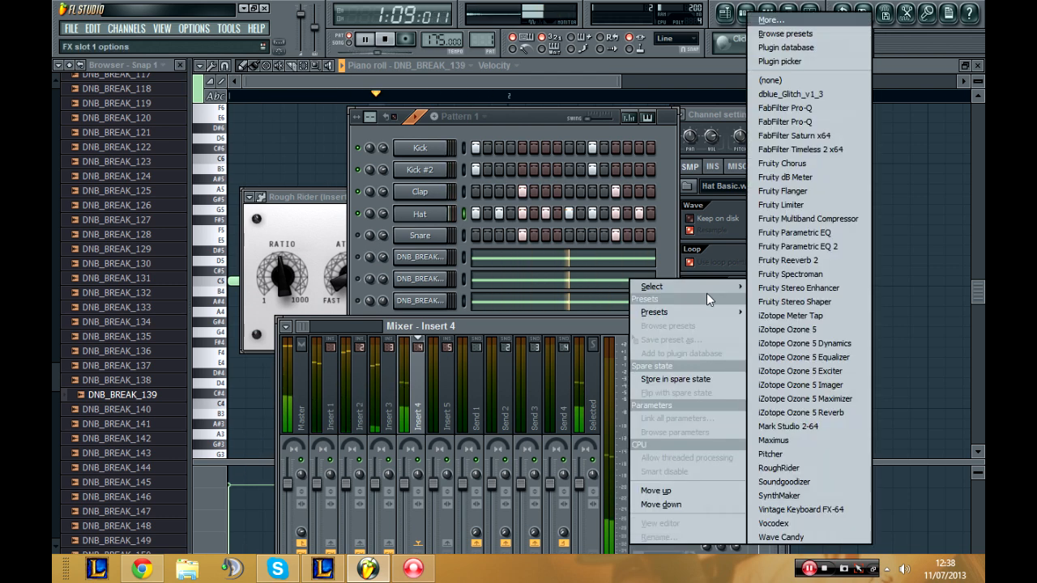
{"action": "left_click", "coordinate": [836, 247]}
Step: Shape the hat's EQ by cutting bands 1 to 4 deeply, lowering band 5 slightly, and boosting bands 6 and 7, and close it
{"action": "left_click_drag", "start_coordinate": [275, 277], "coordinate": [302, 334]}
{"action": "left_click_drag", "start_coordinate": [315, 279], "coordinate": [333, 337]}
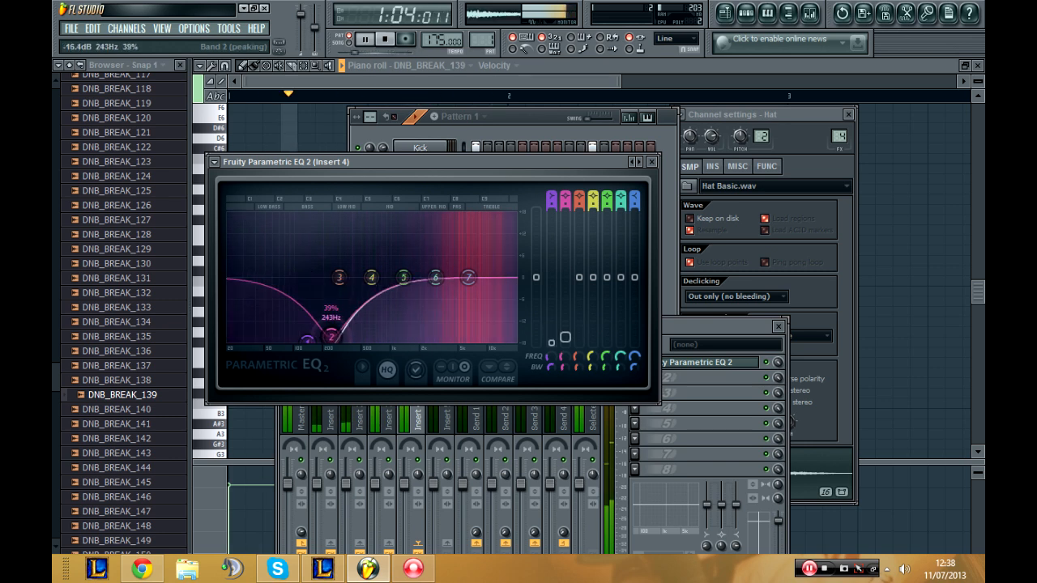
{"action": "left_click_drag", "start_coordinate": [341, 286], "coordinate": [393, 341]}
{"action": "left_click_drag", "start_coordinate": [370, 277], "coordinate": [409, 350]}
{"action": "left_click_drag", "start_coordinate": [435, 277], "coordinate": [438, 246]}
{"action": "left_click_drag", "start_coordinate": [468, 277], "coordinate": [457, 247]}
{"action": "mouse_move", "coordinate": [403, 277]}
{"action": "left_mouse_down"}
{"action": "mouse_move", "coordinate": [437, 273]}
{"action": "mouse_move", "coordinate": [453, 289]}
{"action": "mouse_move", "coordinate": [431, 307]}
{"action": "mouse_move", "coordinate": [412, 280]}
{"action": "left_mouse_up"}
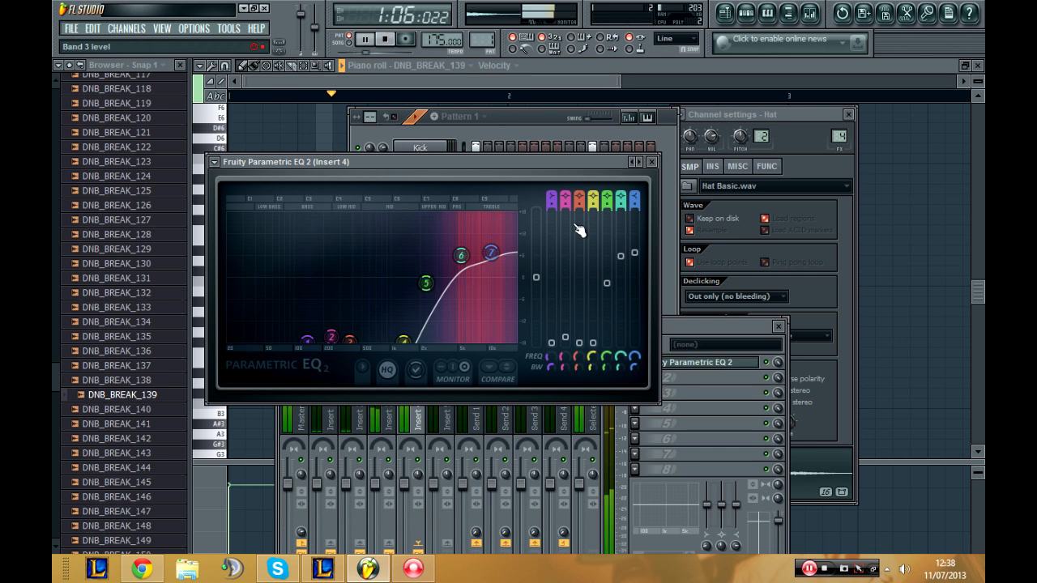
{"action": "left_click", "coordinate": [651, 161]}
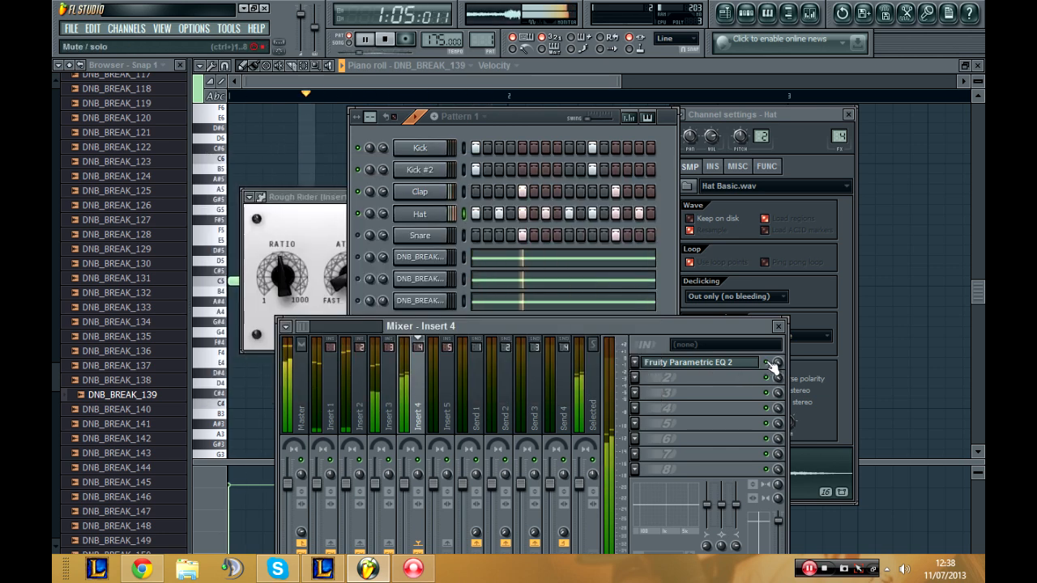
Step: Unmute the Snare channel and route it to mixer track 5
{"action": "left_click", "coordinate": [358, 236]}
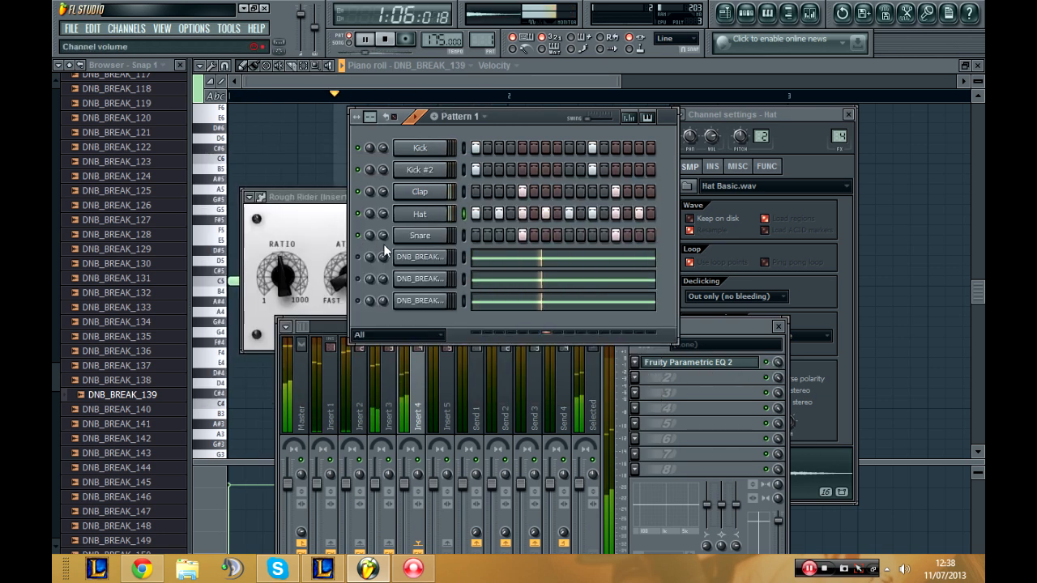
{"action": "left_click", "coordinate": [428, 240]}
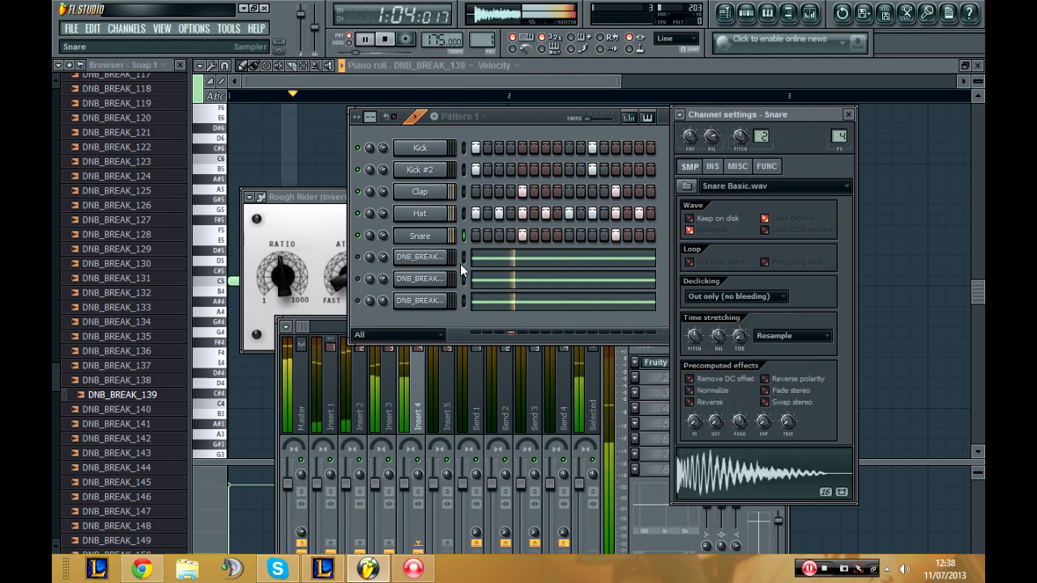
{"action": "left_click_drag", "start_coordinate": [839, 137], "coordinate": [839, 130]}
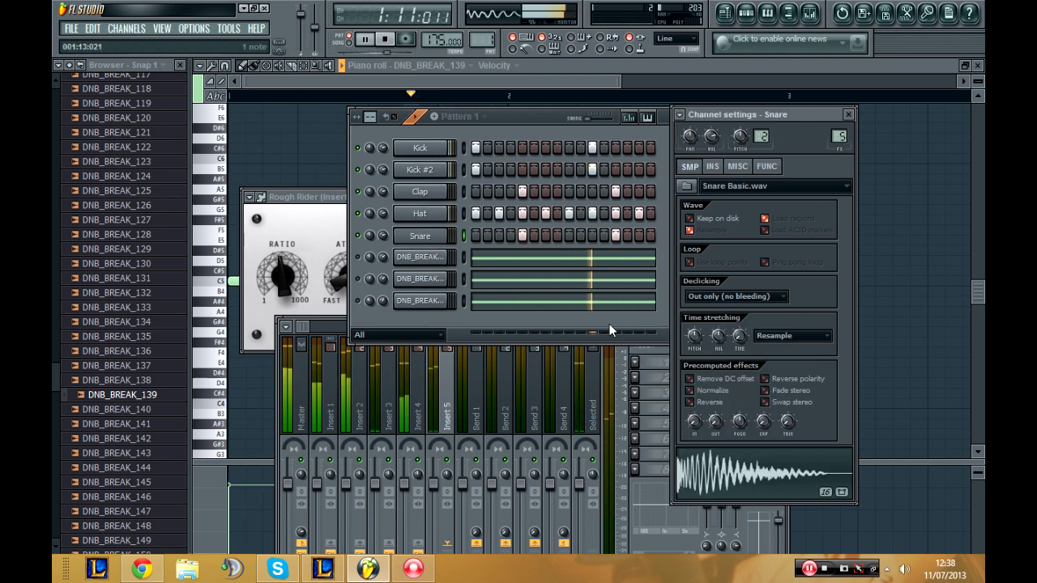
Step: Load Fruity Parametric EQ 2 into Insert 5's first slot, rolling off the lows with band 1, boosting bands 2 and 4, and cutting bands 3 and 5
{"action": "left_click", "coordinate": [634, 362]}
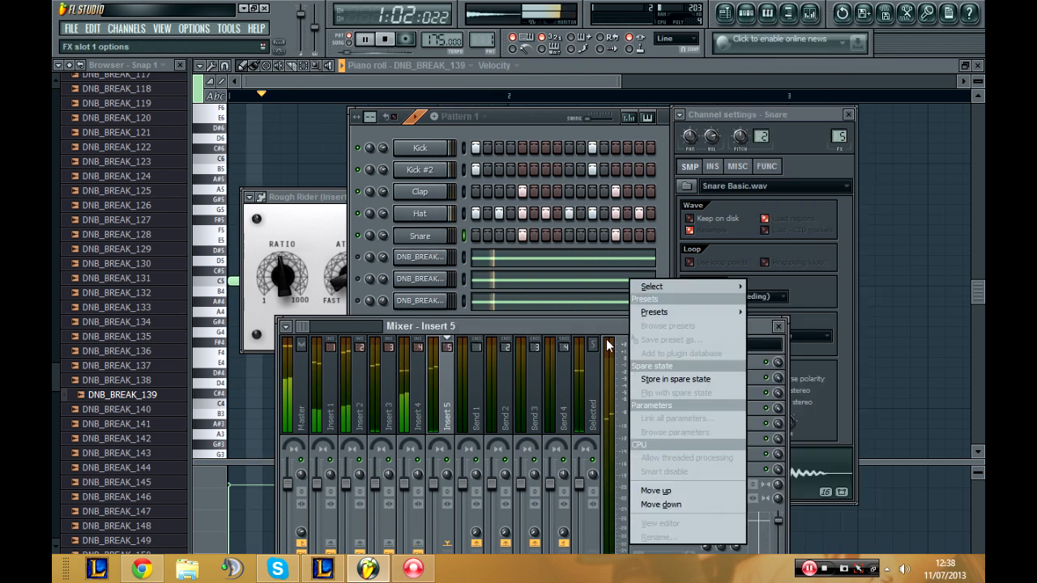
{"action": "left_click", "coordinate": [606, 340]}
{"action": "left_click", "coordinate": [632, 362]}
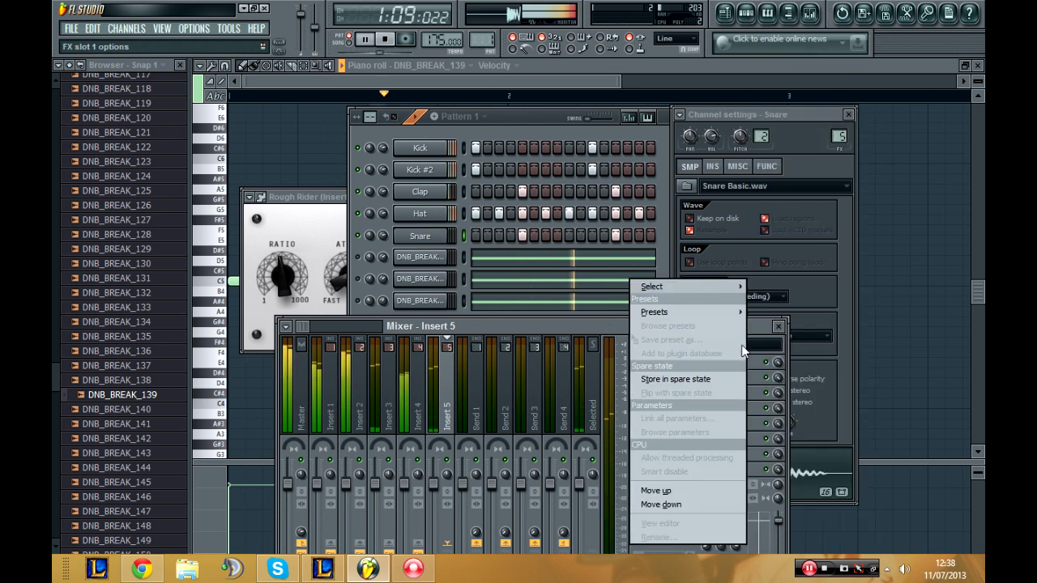
{"action": "left_click", "coordinate": [753, 357]}
{"action": "left_click", "coordinate": [634, 362]}
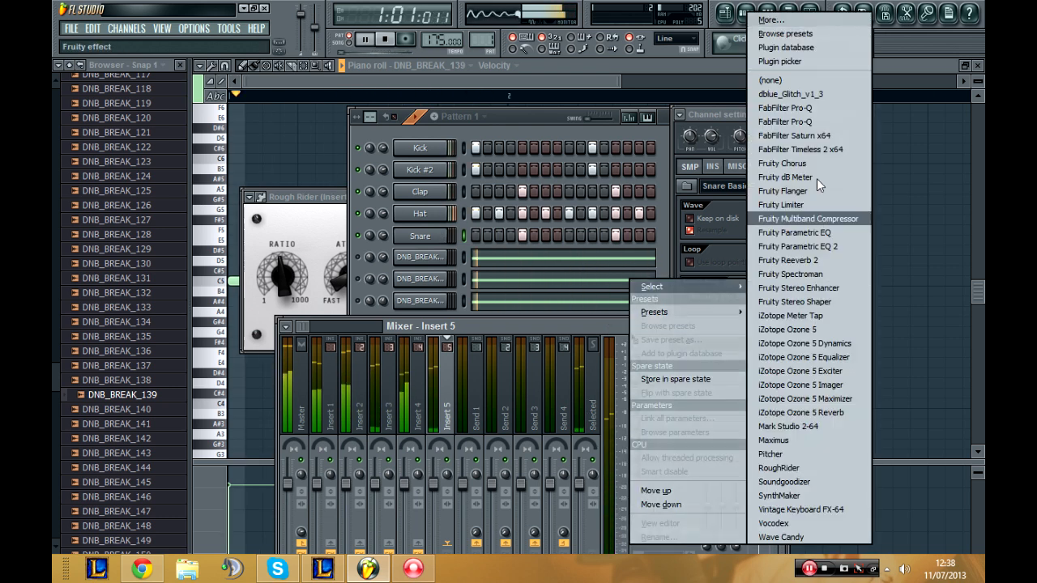
{"action": "left_click", "coordinate": [810, 246]}
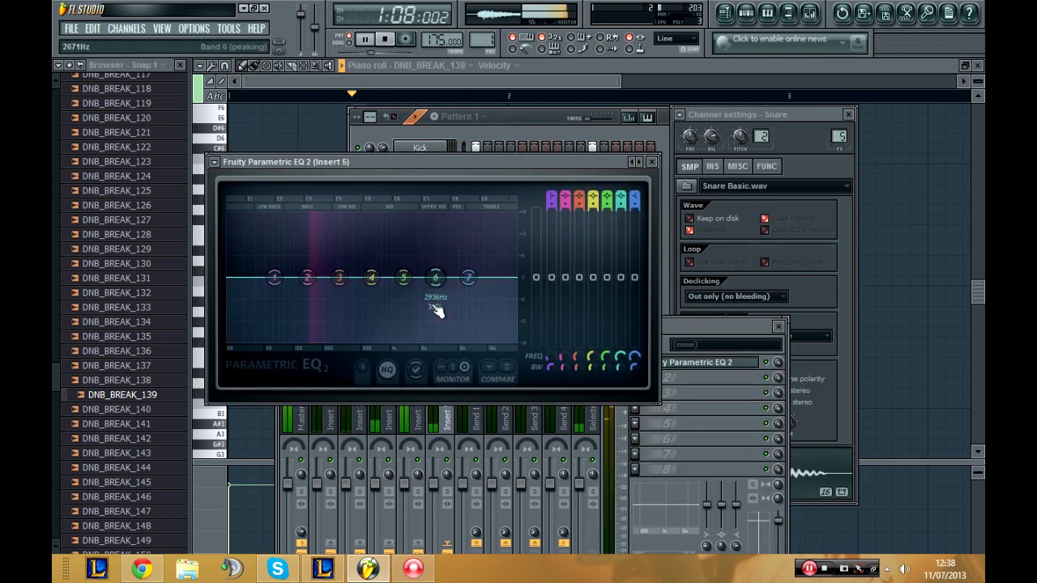
{"action": "left_click_drag", "start_coordinate": [316, 278], "coordinate": [409, 294]}
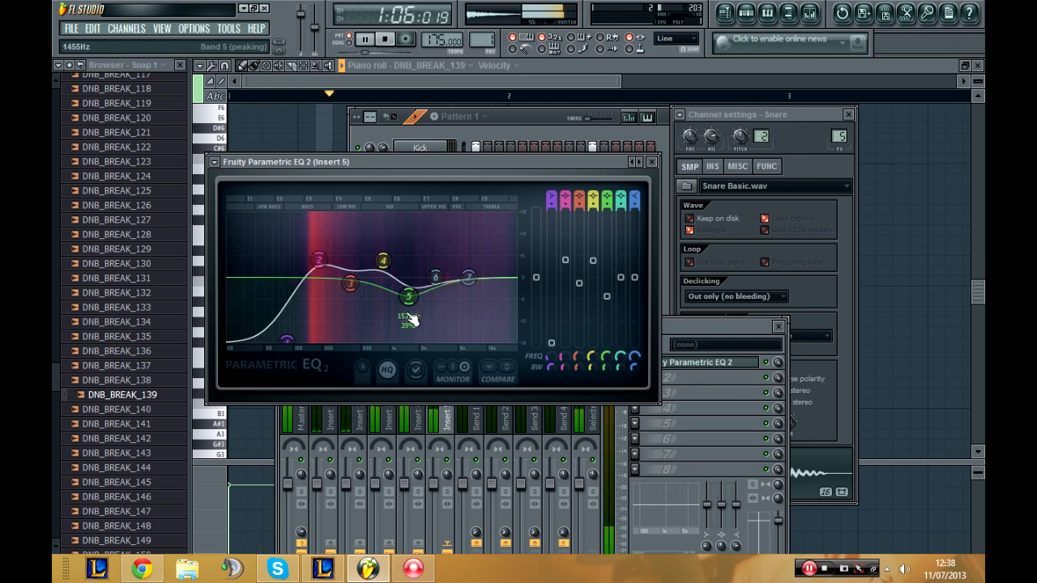
Step: Mute the Kick, Kick #2, Clap and Hat channels so that only the Snare plays
{"action": "left_click", "coordinate": [489, 120]}
{"action": "right_click", "coordinate": [357, 208]}
{"action": "right_click", "coordinate": [357, 191]}
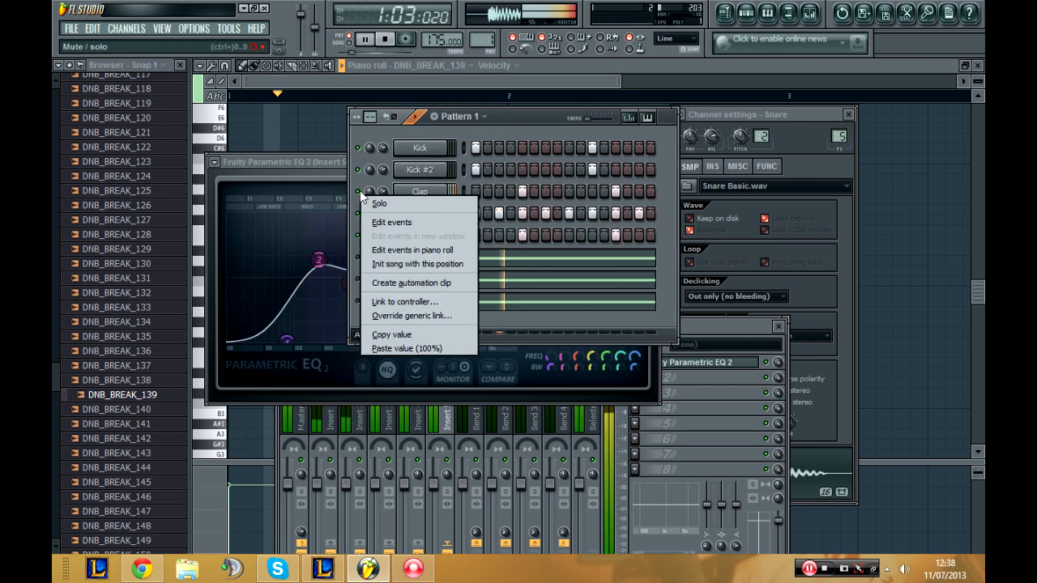
{"action": "left_click", "coordinate": [357, 191]}
{"action": "left_click", "coordinate": [358, 208]}
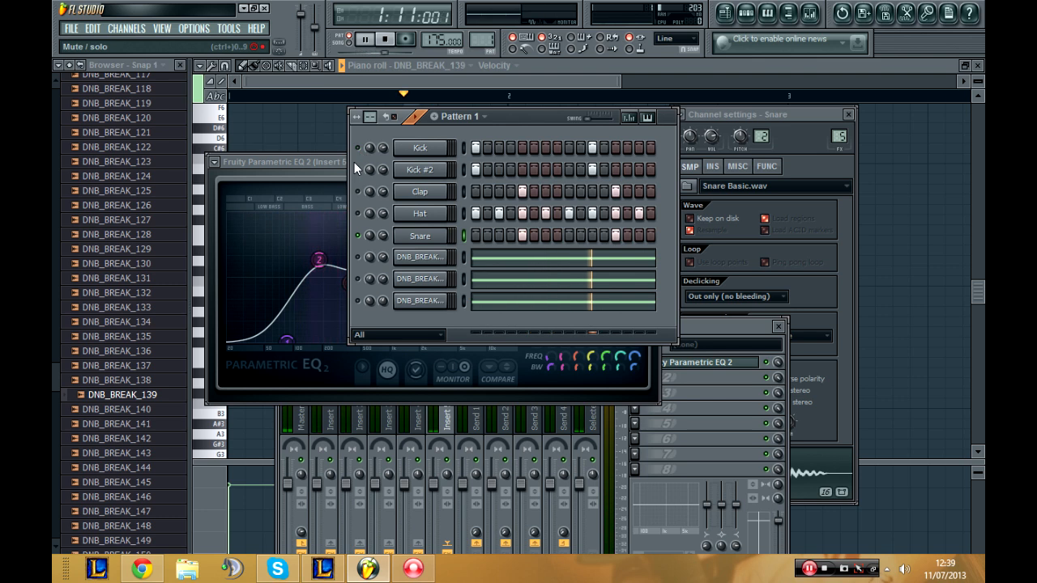
Step: Refine the snare's EQ by raising bands 2, 6 and 7, cutting band 3 near 471 Hz and band 4, readjusting band 1, and close it
{"action": "left_click", "coordinate": [303, 161]}
{"action": "left_click_drag", "start_coordinate": [383, 260], "coordinate": [481, 265]}
{"action": "left_click_drag", "start_coordinate": [318, 260], "coordinate": [360, 290]}
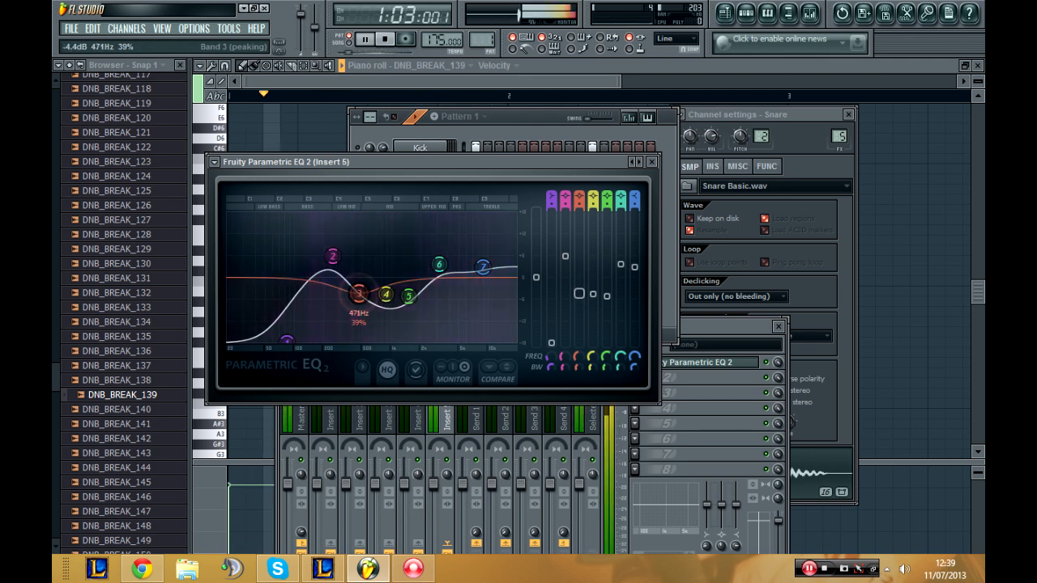
{"action": "left_click_drag", "start_coordinate": [298, 341], "coordinate": [287, 342]}
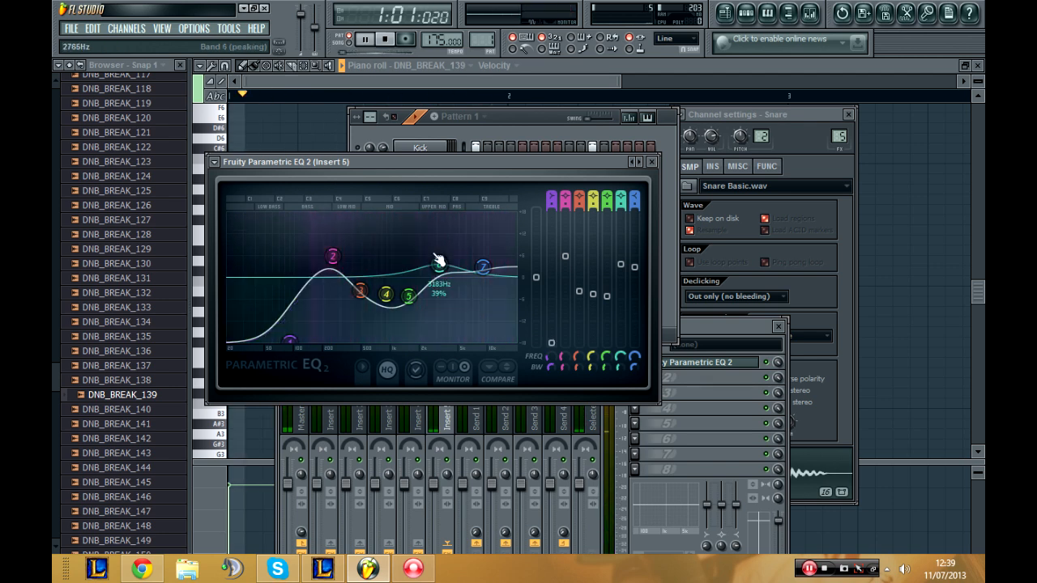
{"action": "left_click", "coordinate": [652, 164]}
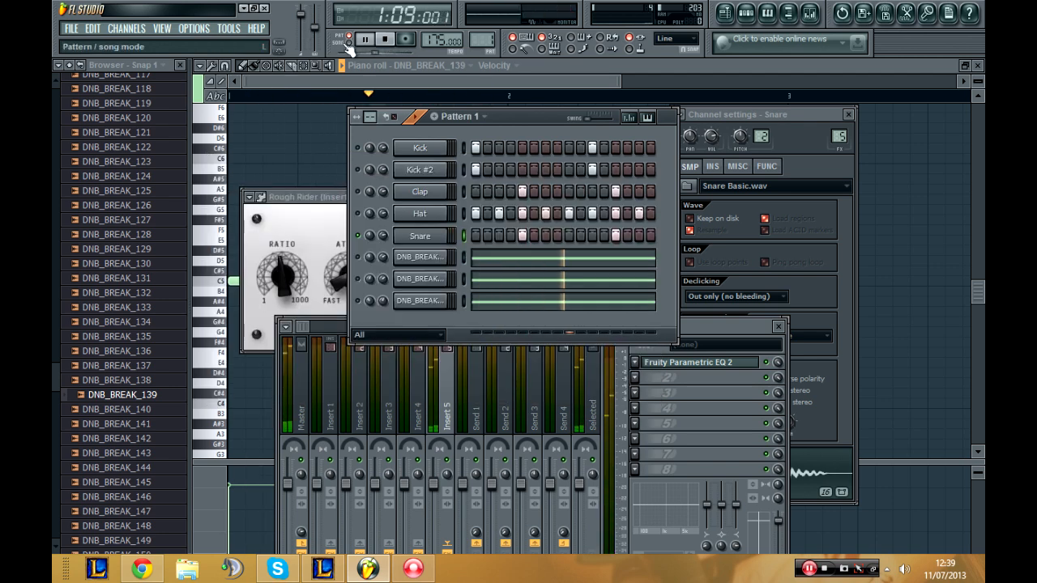
Step: Switch to song mode and back to pattern mode, and unmute the Kick, Kick #2, Clap and Hat channels
{"action": "left_click", "coordinate": [356, 46]}
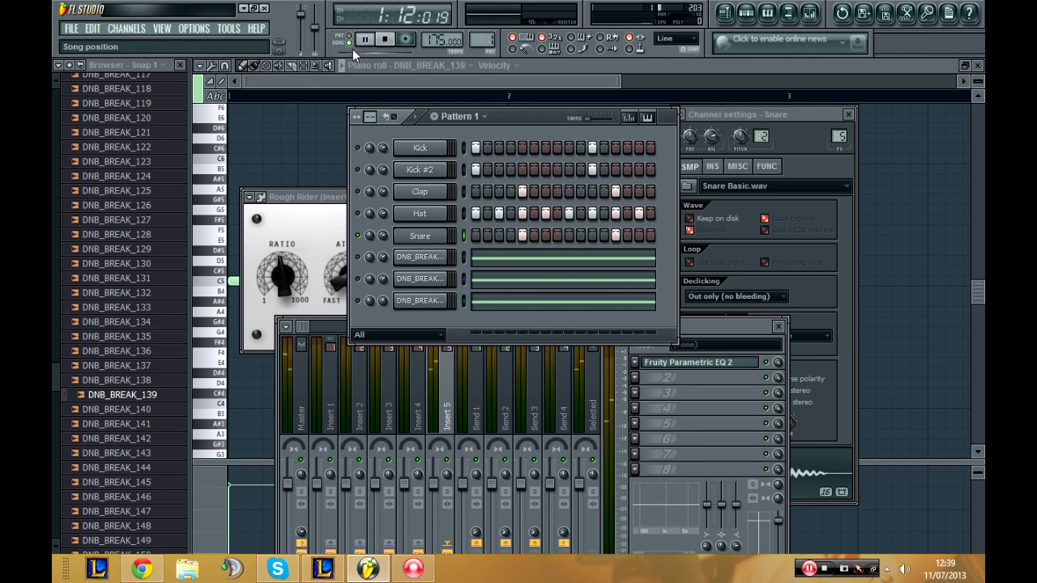
{"action": "left_click", "coordinate": [350, 39]}
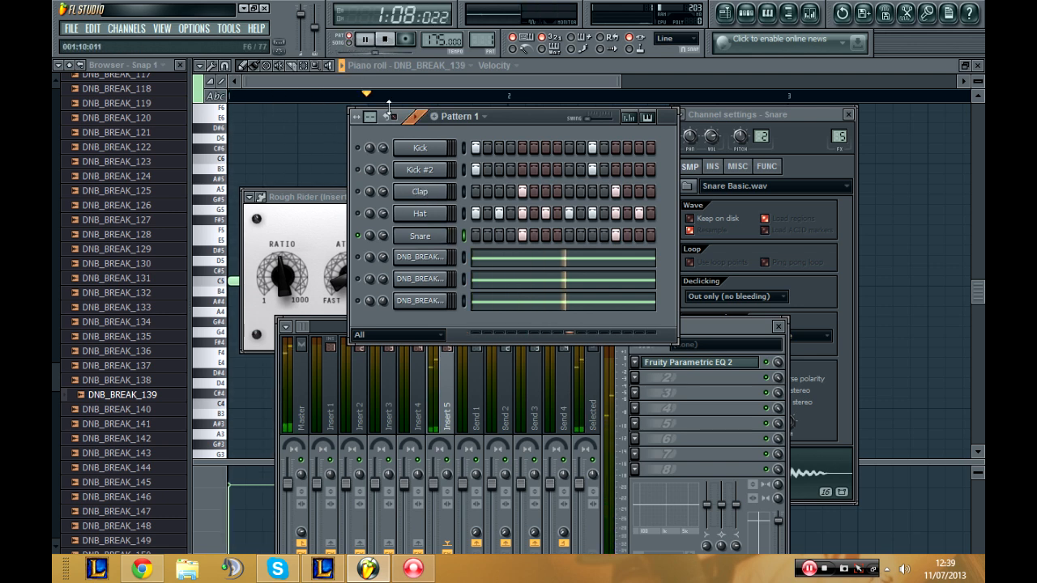
{"action": "left_click", "coordinate": [358, 148]}
{"action": "left_click", "coordinate": [358, 170]}
{"action": "left_click", "coordinate": [358, 192]}
{"action": "left_click", "coordinate": [358, 214]}
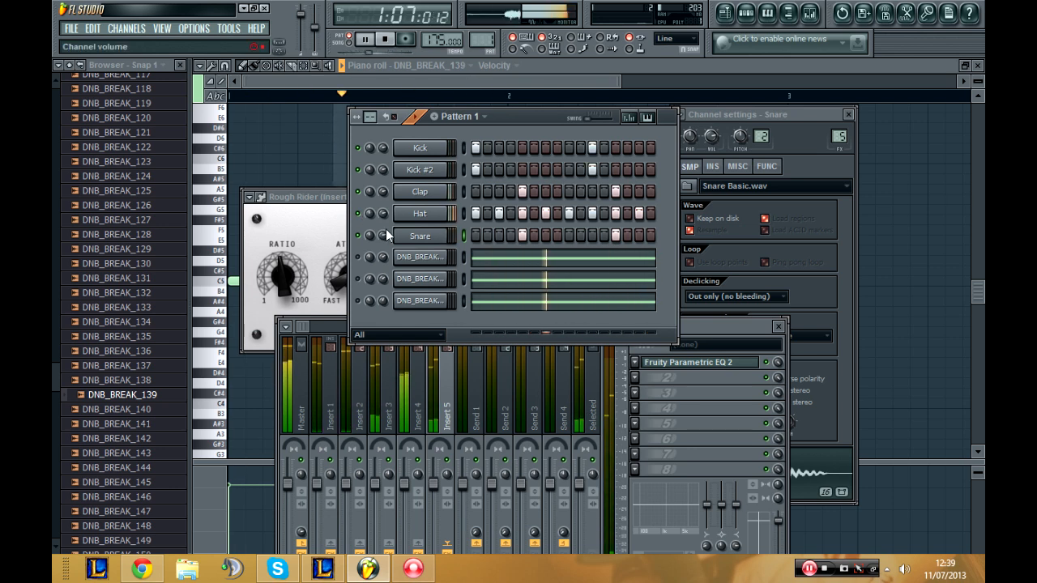
Step: Stop playback, clone the Snare channel, and route the copy to mixer track 6
{"action": "key", "text": "space"}
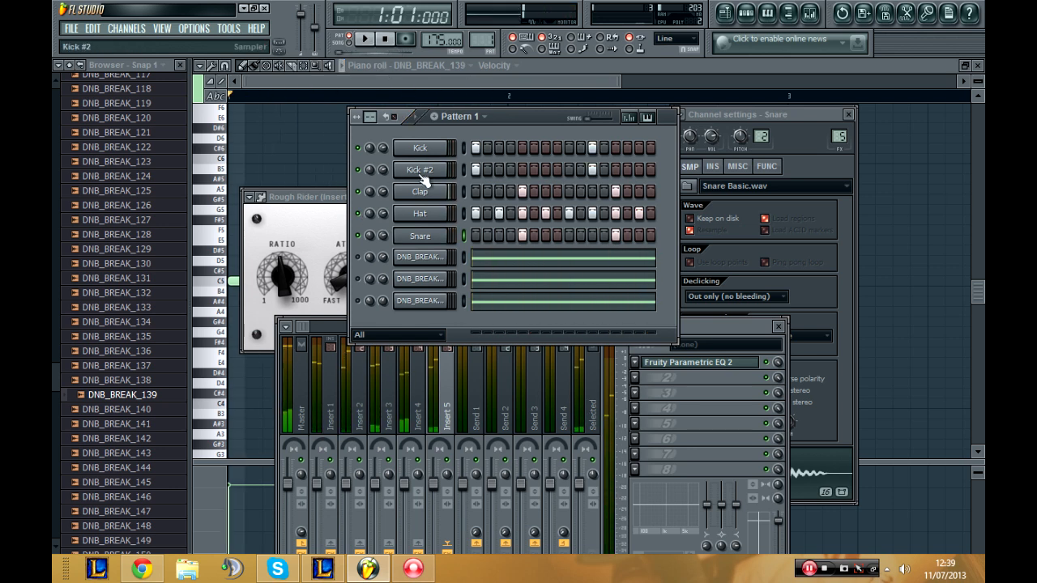
{"action": "right_click", "coordinate": [422, 243]}
{"action": "left_click", "coordinate": [486, 415]}
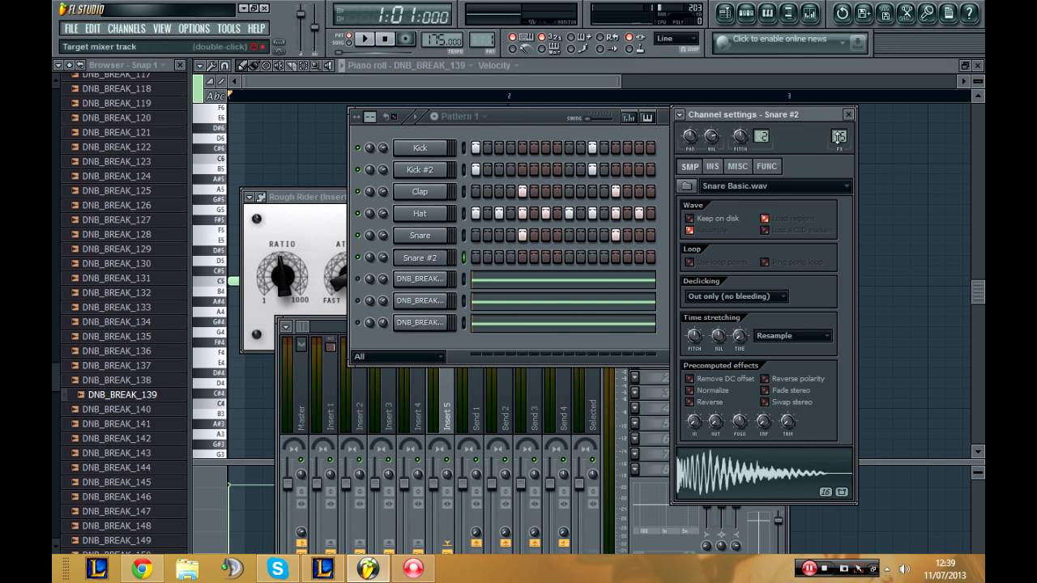
{"action": "left_click", "coordinate": [344, 324]}
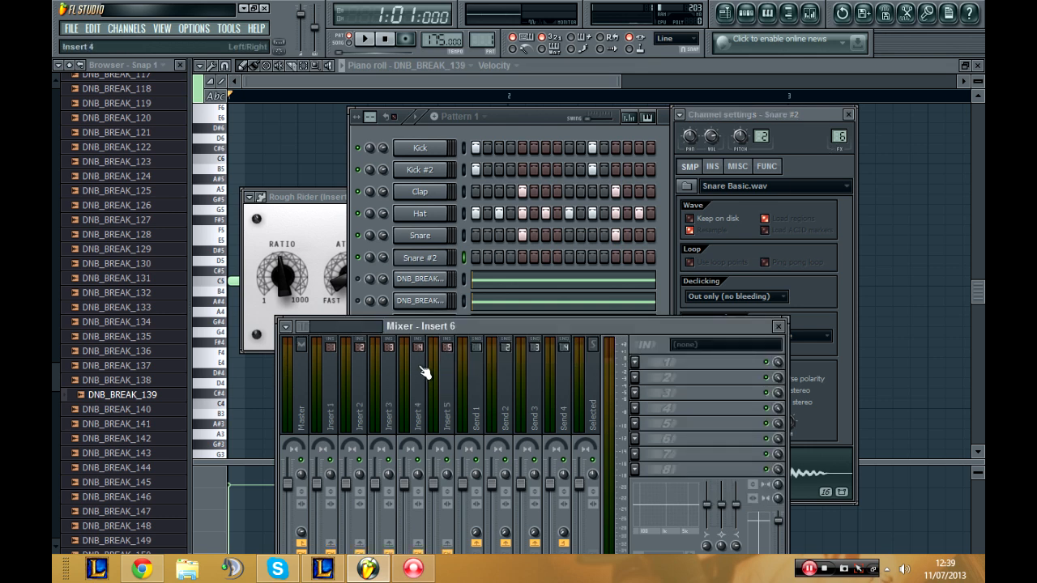
Step: Load Fruity Parametric EQ 2 into the first effect slot of mixer track Insert 6
{"action": "left_click", "coordinate": [448, 370]}
{"action": "left_click_drag", "start_coordinate": [306, 327], "coordinate": [300, 327]}
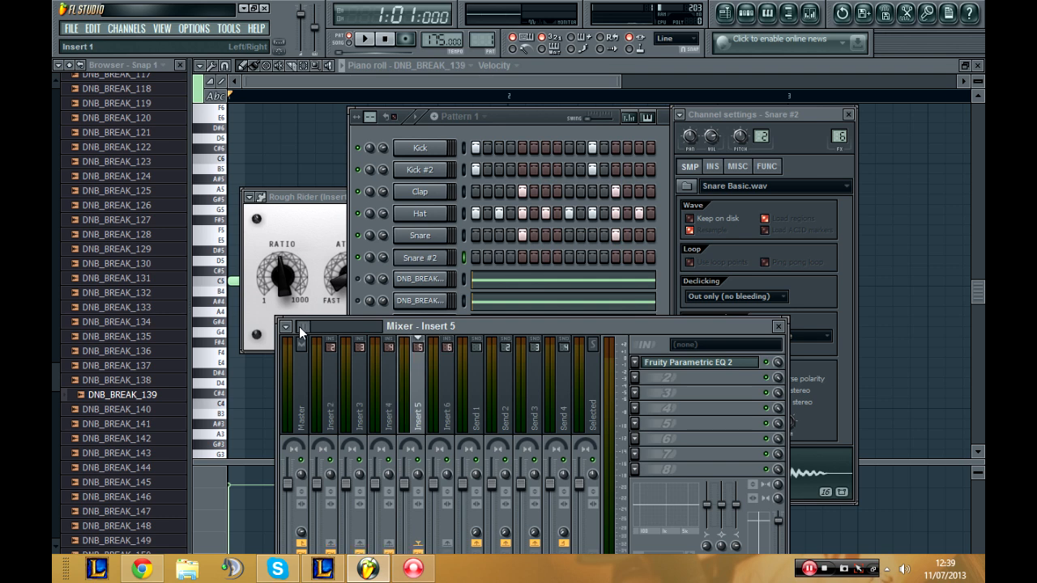
{"action": "left_click", "coordinate": [447, 372]}
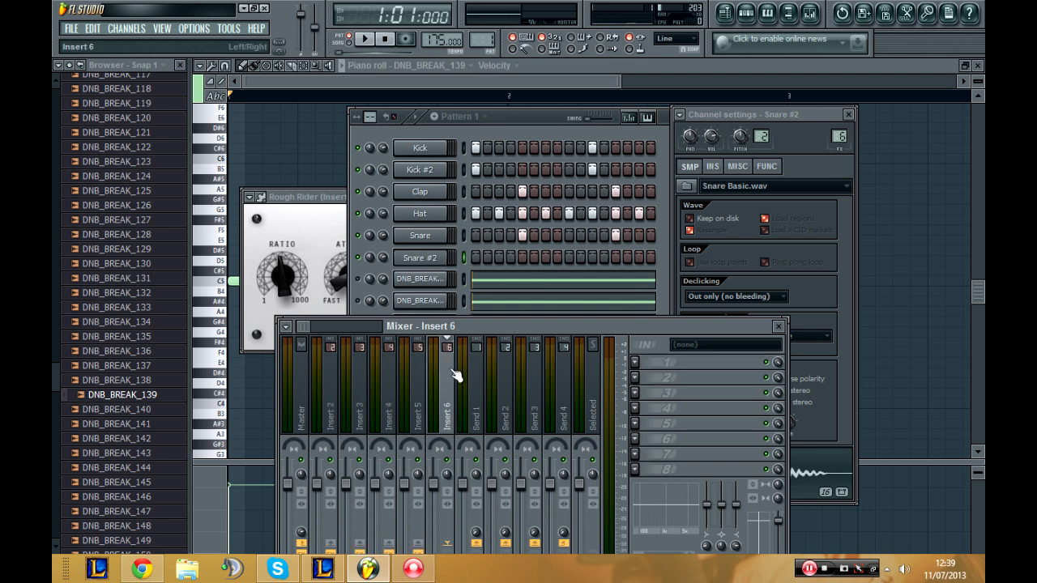
{"action": "left_click", "coordinate": [641, 363]}
{"action": "left_click", "coordinate": [801, 248]}
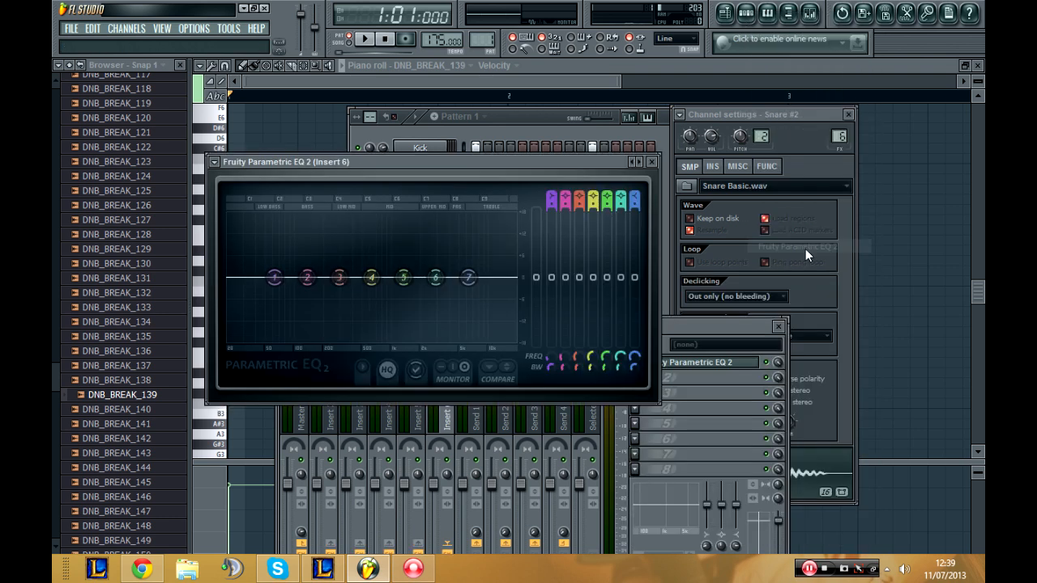
Step: Start playback, solo the Snare #2 channel, and place its hits on steps 5 and 13
{"action": "left_click", "coordinate": [496, 118]}
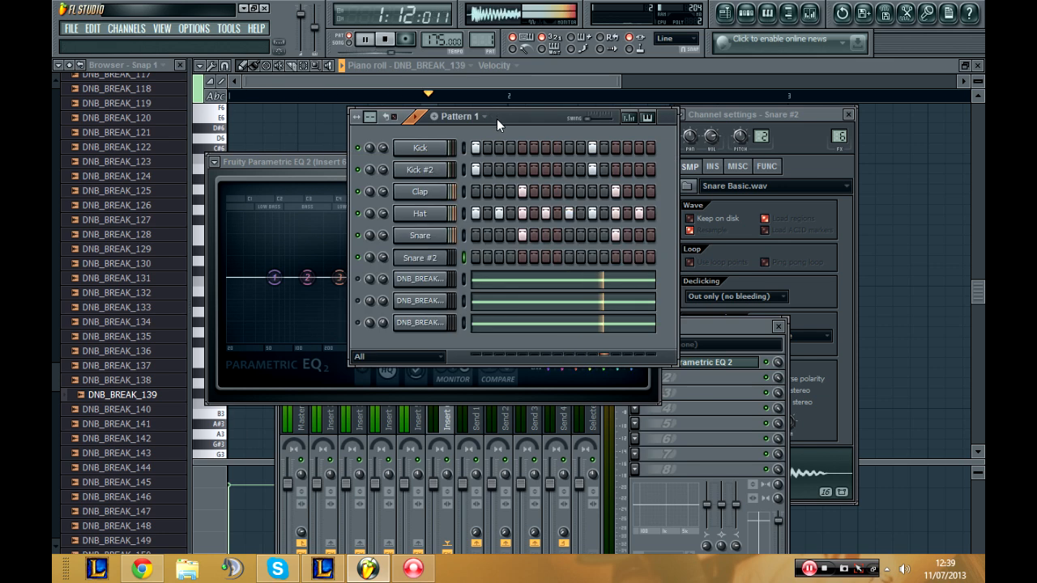
{"action": "right_click", "coordinate": [359, 256]}
{"action": "left_click", "coordinate": [382, 268]}
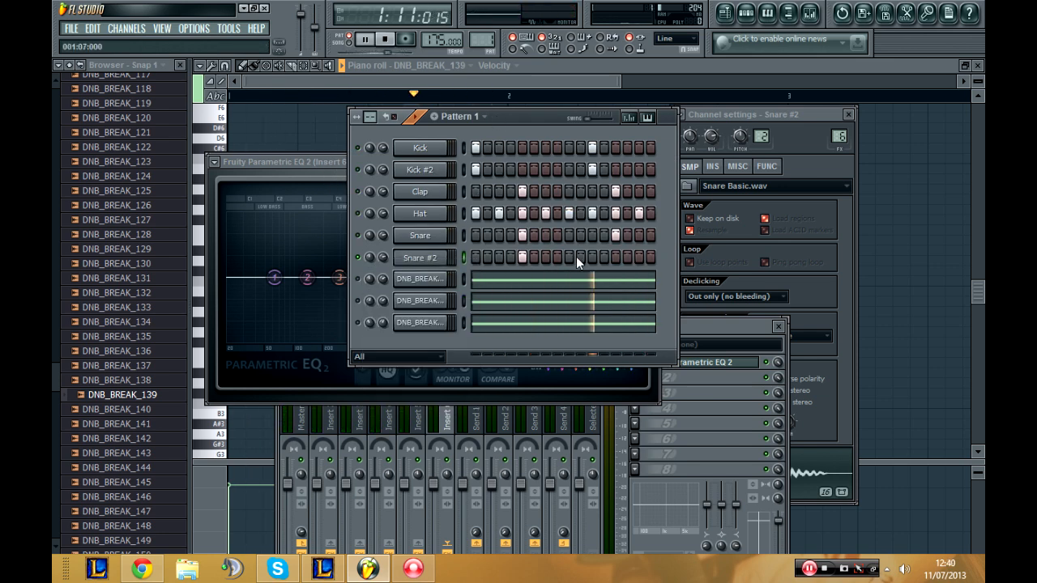
{"action": "left_click", "coordinate": [616, 257]}
Step: Shape Snare #2's EQ with a band 1 low cut at 76 Hz, boosts on bands 2, 4 and 7, a band 3 cut, and close it
{"action": "left_click", "coordinate": [330, 212]}
{"action": "left_click_drag", "start_coordinate": [308, 276], "coordinate": [283, 347]}
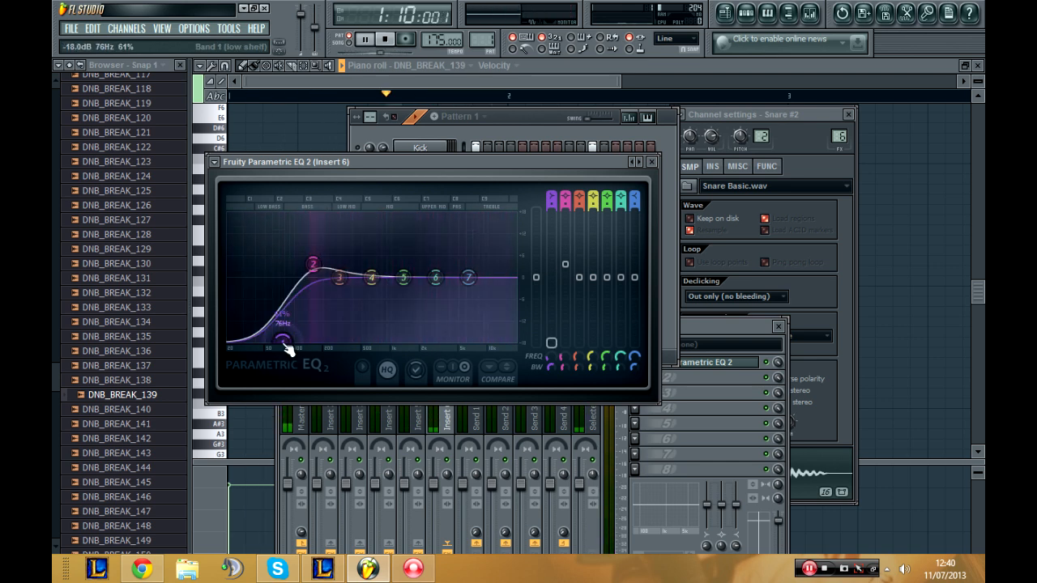
{"action": "left_click_drag", "start_coordinate": [340, 278], "coordinate": [454, 280]}
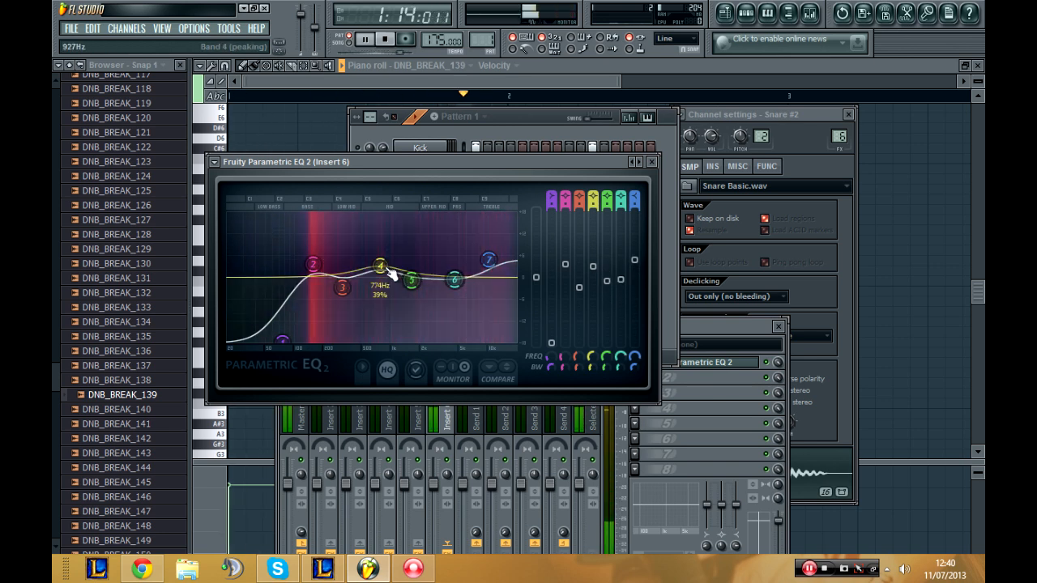
{"action": "mouse_move", "coordinate": [381, 265]}
{"action": "left_mouse_down"}
{"action": "mouse_move", "coordinate": [378, 281]}
{"action": "mouse_move", "coordinate": [386, 275]}
{"action": "left_mouse_up"}
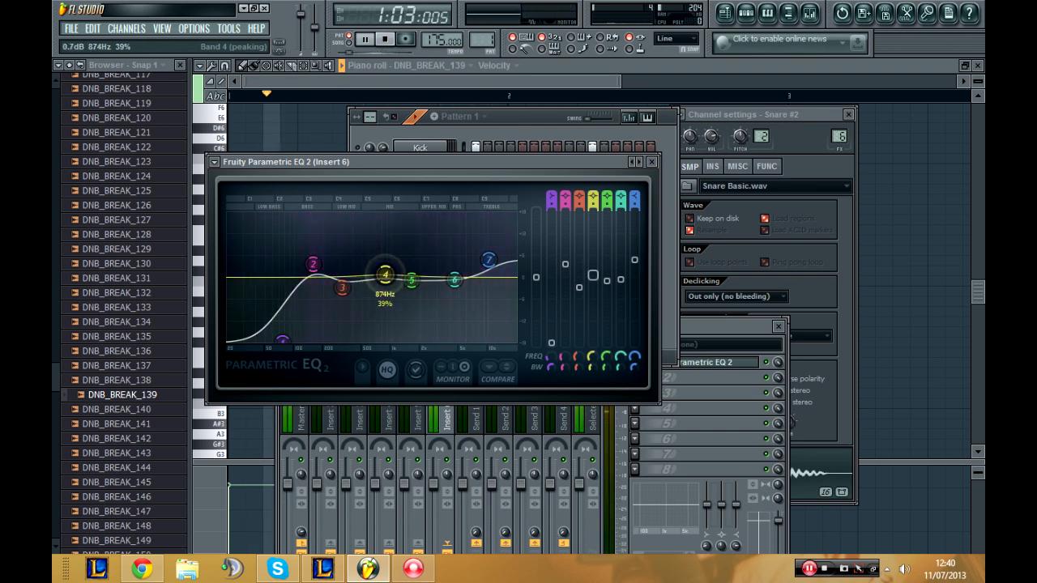
{"action": "left_click", "coordinate": [651, 161]}
Step: Load Rough Rider into Insert 6's second slot, adjust its sensitivity and makeup gain, and set the release to 6.6
{"action": "left_click", "coordinate": [635, 377]}
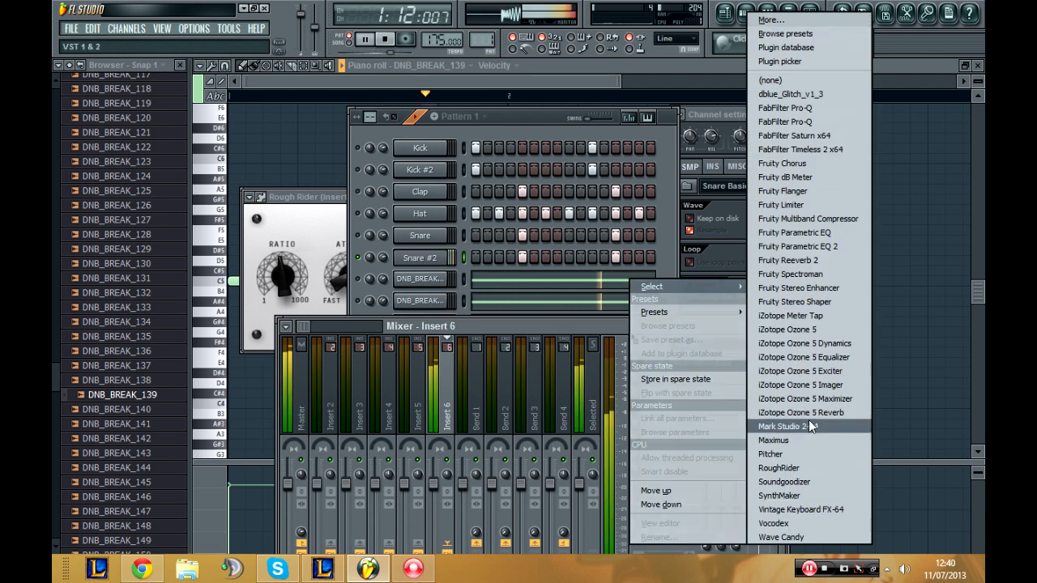
{"action": "left_click", "coordinate": [814, 468]}
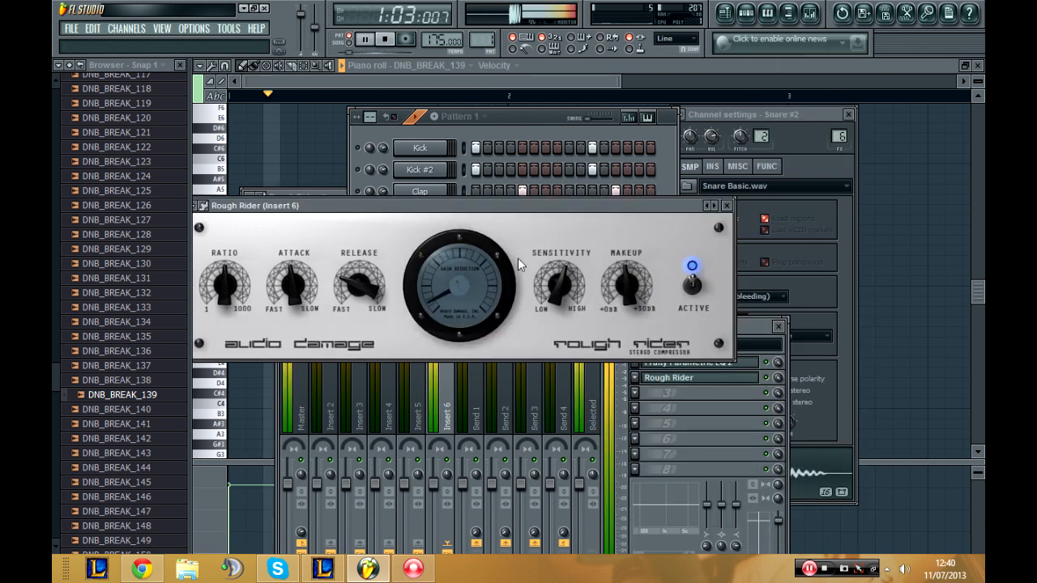
{"action": "left_click_drag", "start_coordinate": [556, 336], "coordinate": [551, 320]}
{"action": "left_click_drag", "start_coordinate": [624, 297], "coordinate": [623, 331]}
{"action": "left_click_drag", "start_coordinate": [356, 283], "coordinate": [353, 233]}
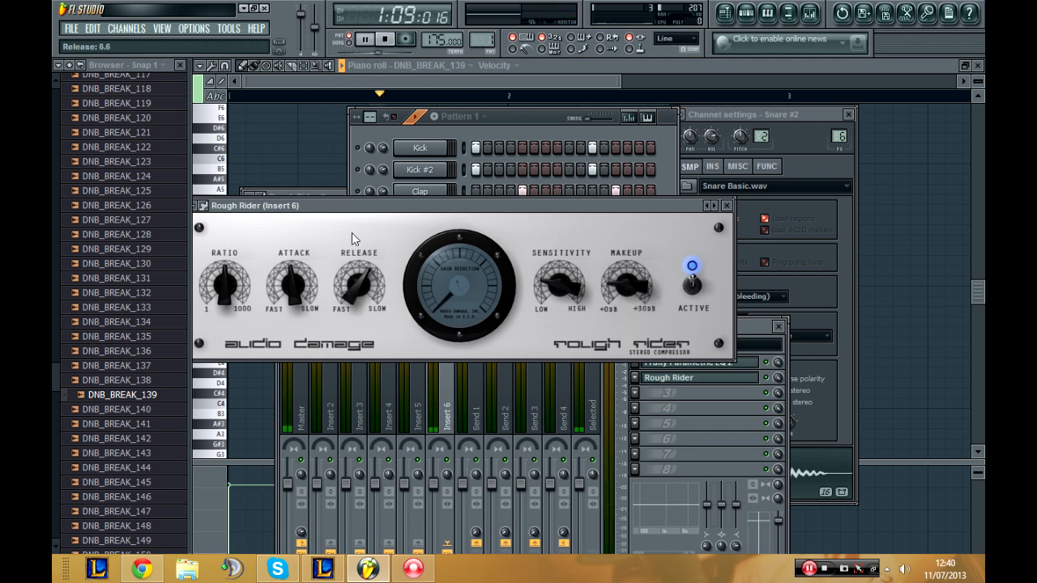
Step: Adjust Rough Rider's attack, set its ratio to 1:1, and set the sensitivity to -46 dB
{"action": "left_click_drag", "start_coordinate": [292, 279], "coordinate": [290, 251]}
{"action": "left_click_drag", "start_coordinate": [225, 284], "coordinate": [226, 233]}
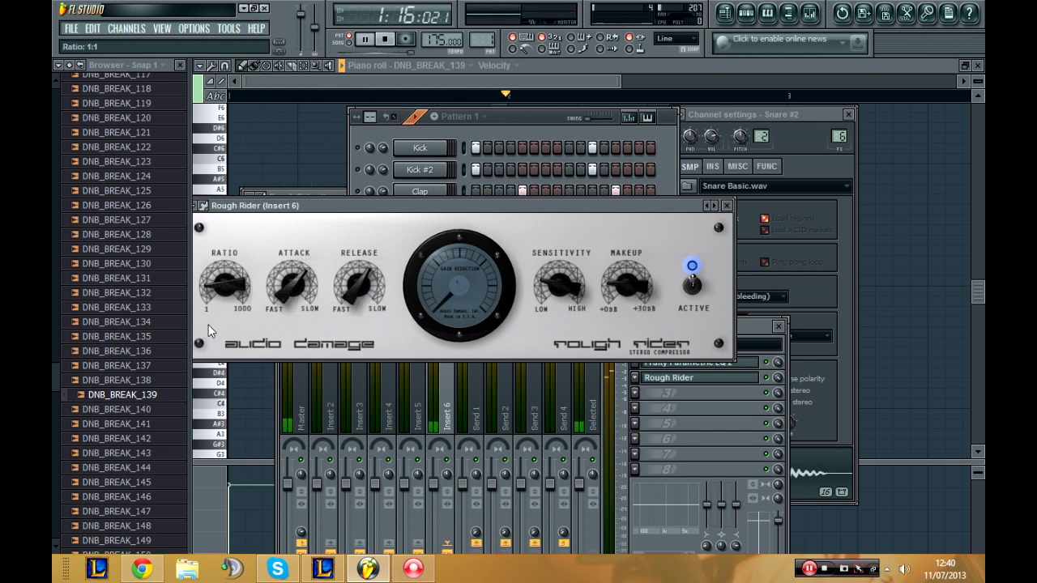
{"action": "left_click_drag", "start_coordinate": [559, 284], "coordinate": [565, 256]}
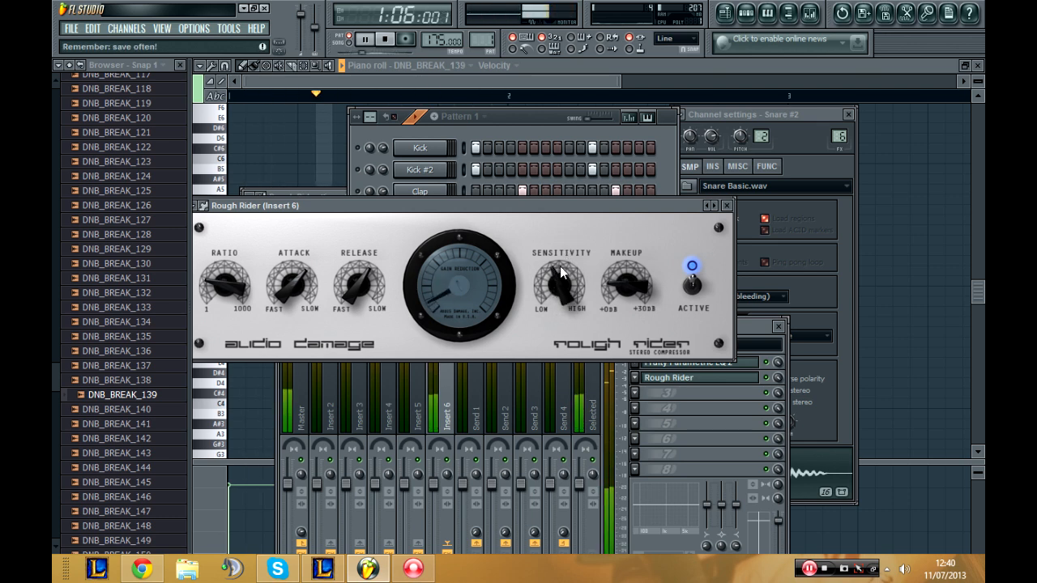
{"action": "left_click_drag", "start_coordinate": [559, 268], "coordinate": [558, 277]}
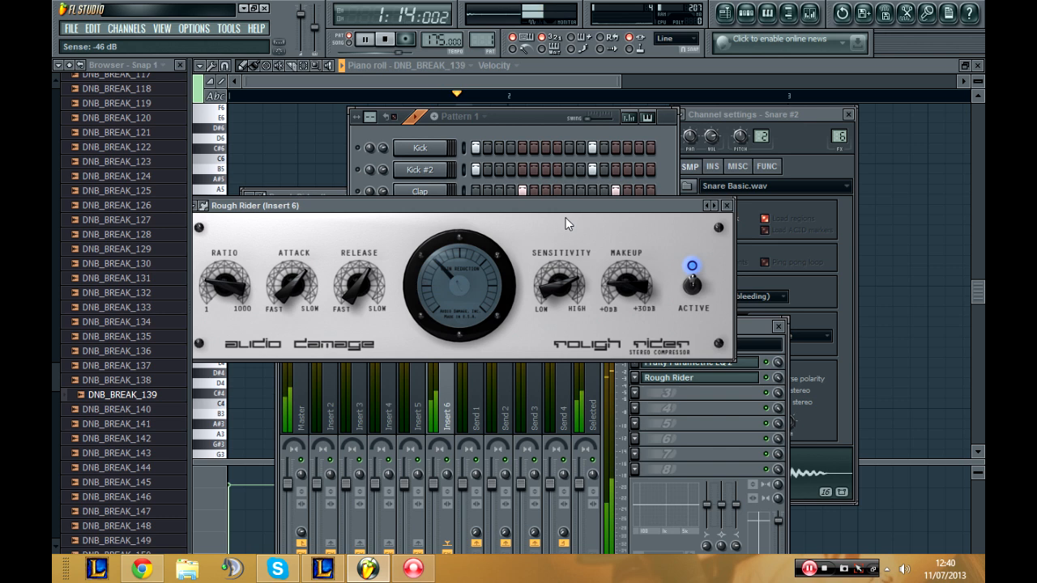
Step: Refine the Snare #2 compression by setting Rough Rider's release to 2.4 and readjusting its attack and ratio
{"action": "left_click_drag", "start_coordinate": [360, 249], "coordinate": [342, 352]}
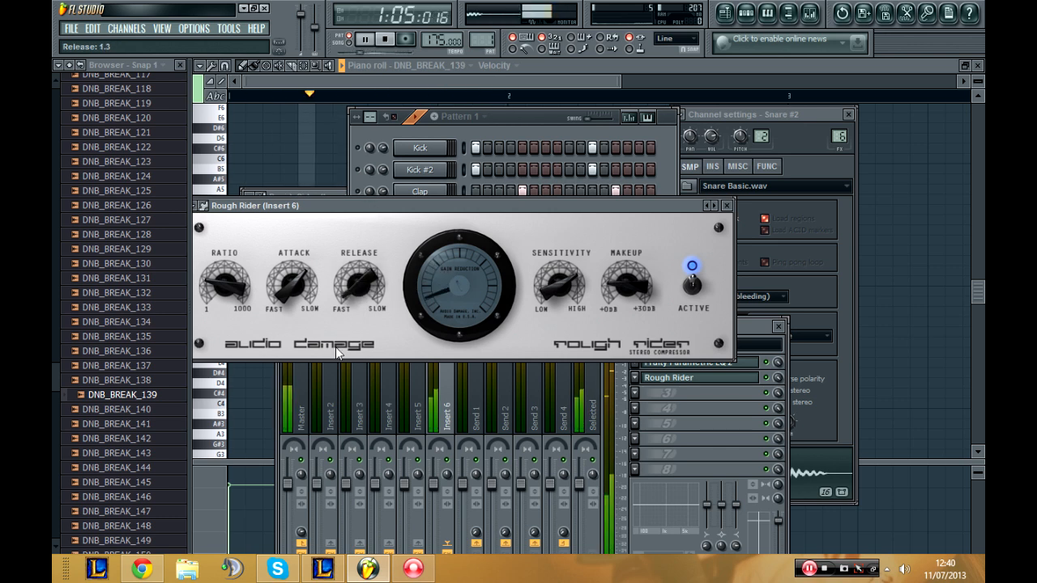
{"action": "left_click_drag", "start_coordinate": [306, 298], "coordinate": [292, 357]}
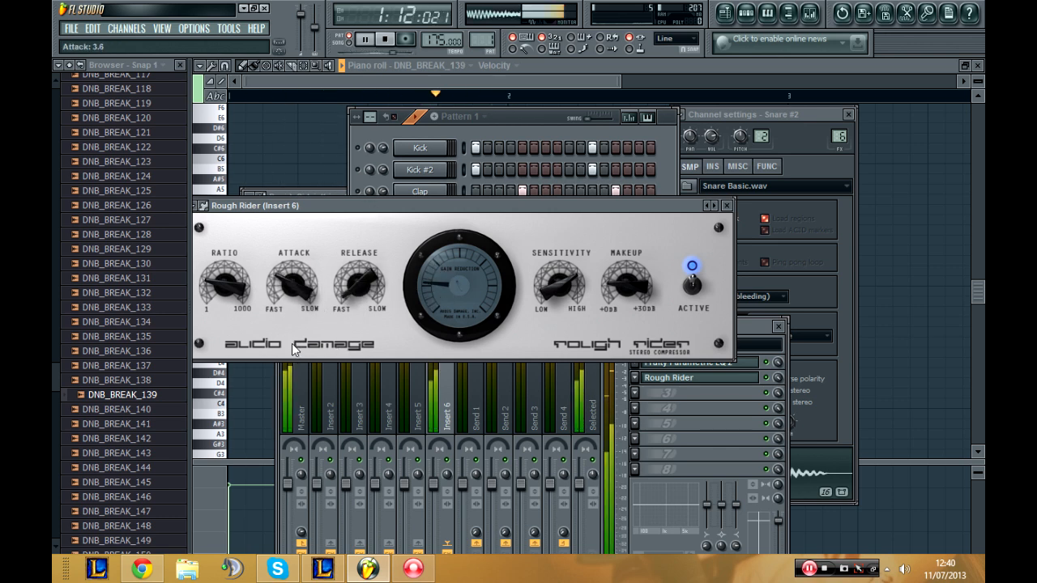
{"action": "mouse_move", "coordinate": [361, 302]}
{"action": "left_mouse_down"}
{"action": "mouse_move", "coordinate": [362, 251]}
{"action": "mouse_move", "coordinate": [360, 285]}
{"action": "left_mouse_up"}
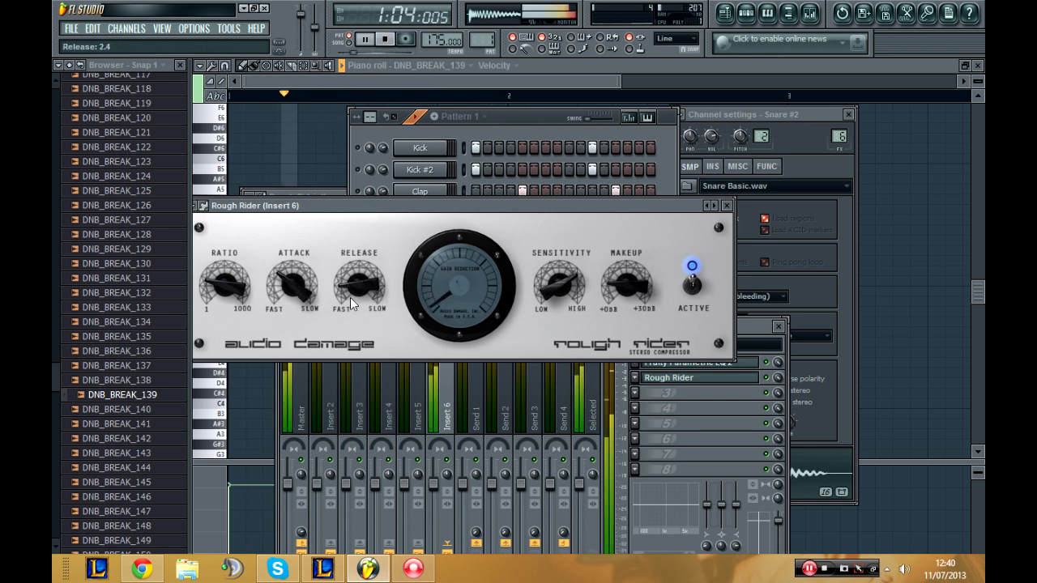
{"action": "left_click_drag", "start_coordinate": [293, 282], "coordinate": [289, 324]}
{"action": "left_click_drag", "start_coordinate": [225, 282], "coordinate": [229, 342]}
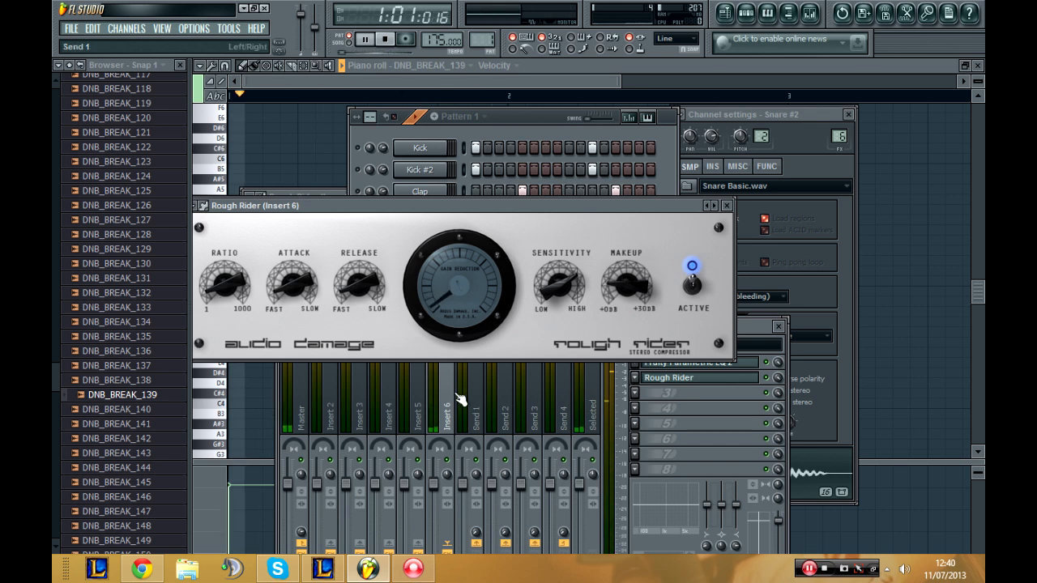
Step: Unmute the original Snare channel and toggle Insert 6's mute to compare the snares with and without the layer
{"action": "left_click", "coordinate": [444, 479]}
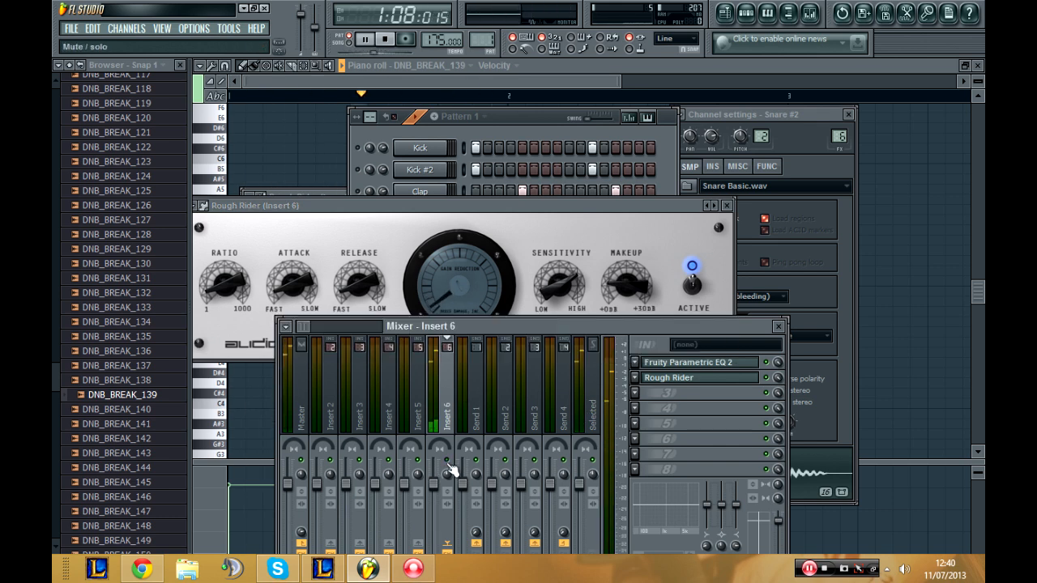
{"action": "left_click", "coordinate": [519, 119]}
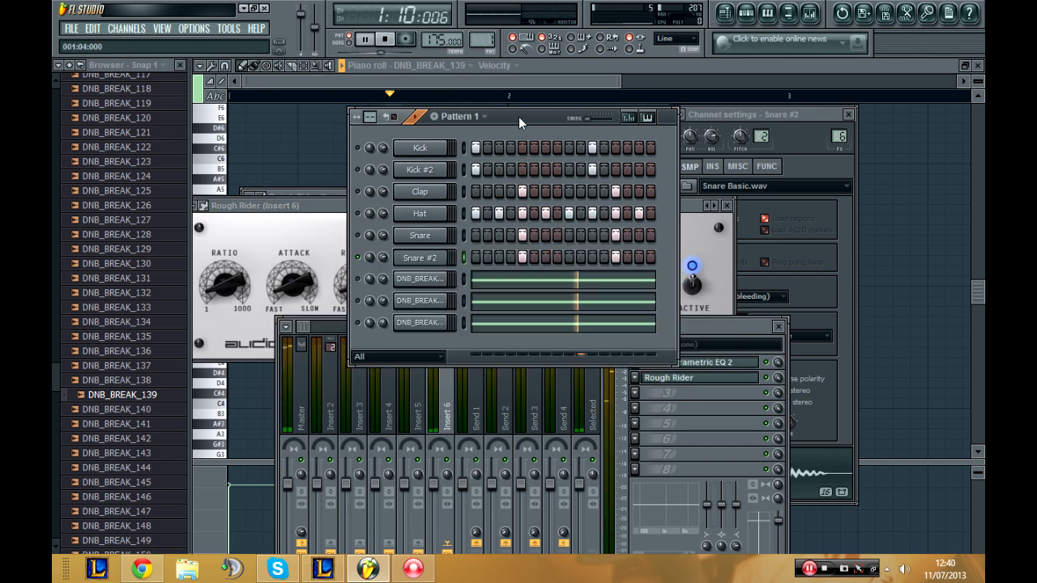
{"action": "left_click", "coordinate": [359, 235]}
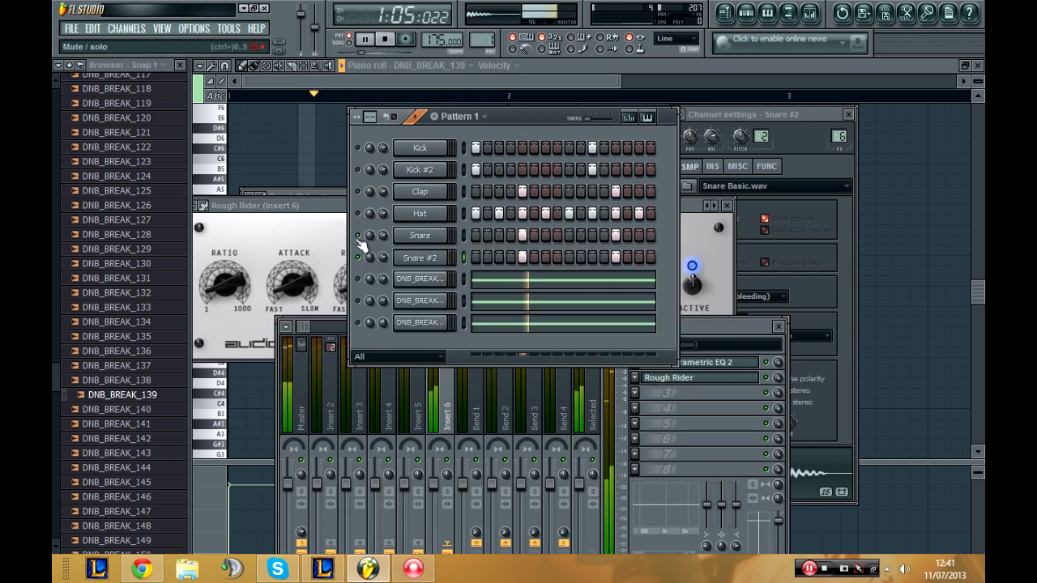
{"action": "left_click", "coordinate": [451, 468]}
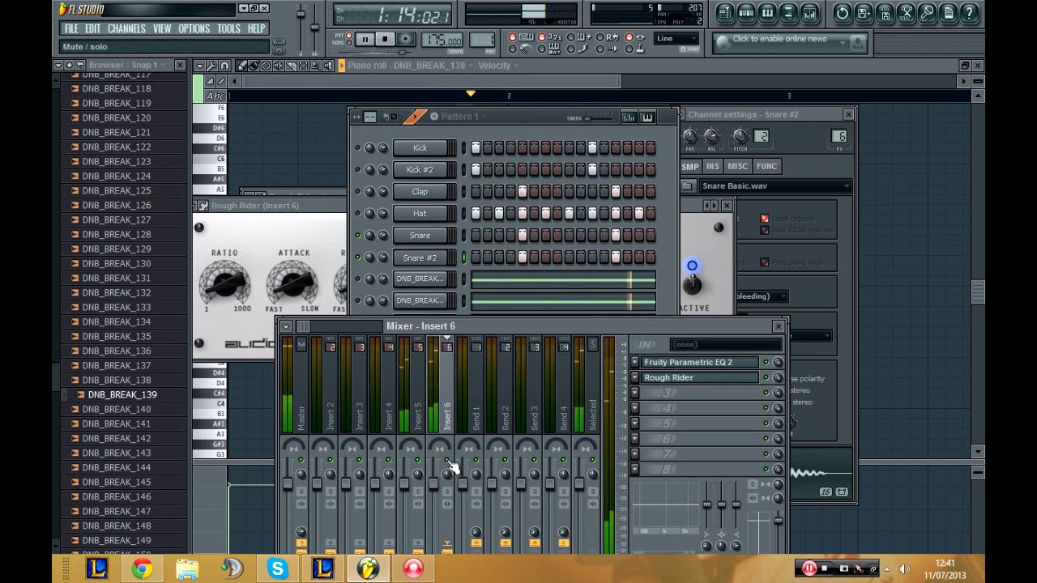
Step: Close Insert 6's Rough Rider, and switch to song mode and back to pattern mode
{"action": "left_click", "coordinate": [342, 208]}
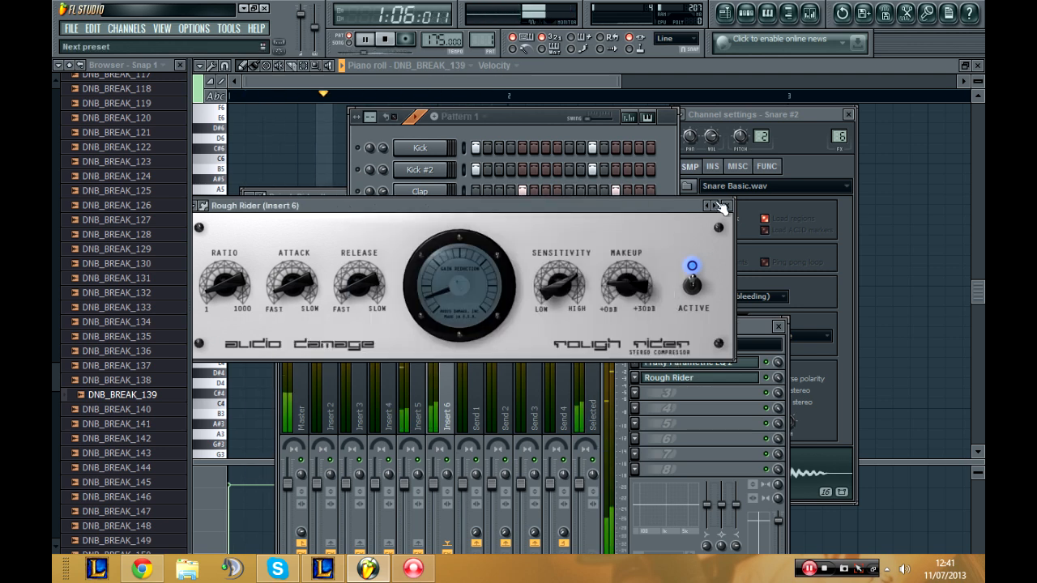
{"action": "left_click", "coordinate": [725, 205]}
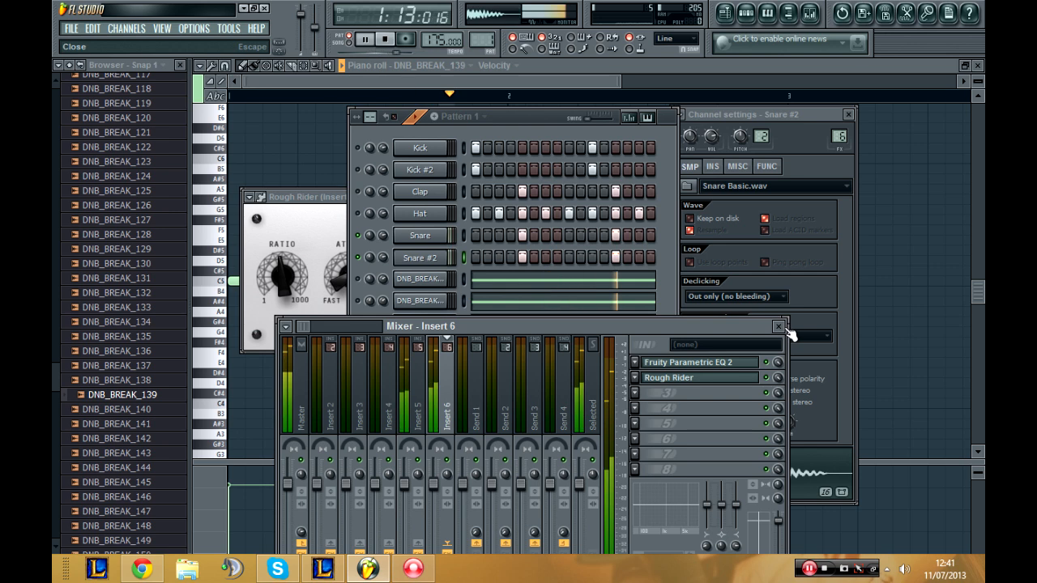
{"action": "left_click", "coordinate": [353, 48]}
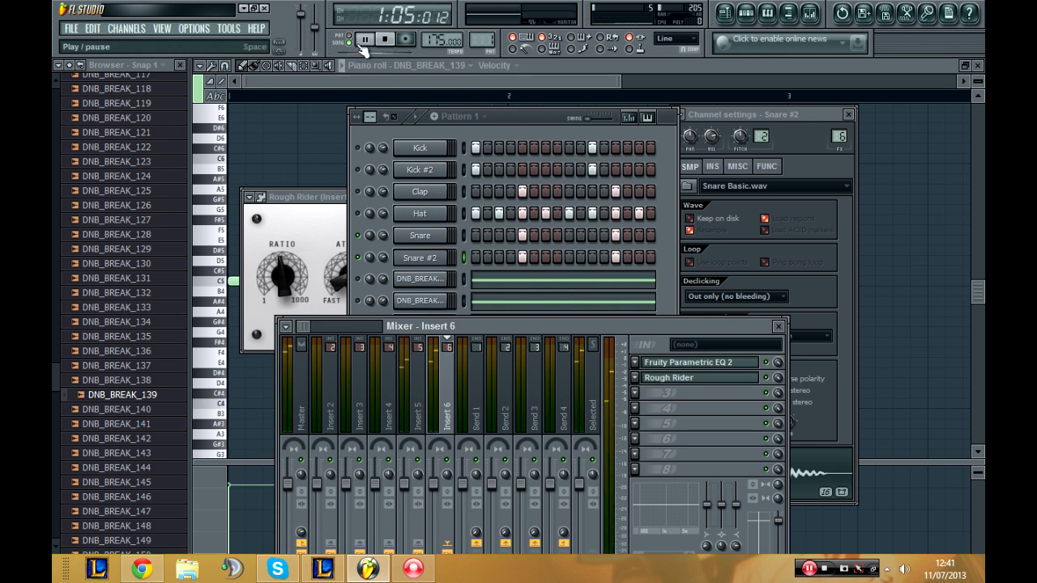
{"action": "left_click", "coordinate": [351, 42]}
Step: Unmute the kick, clap, hat and DNB_BREAK channels and rebalance the volumes of the breaks
{"action": "left_click", "coordinate": [358, 149]}
{"action": "left_click", "coordinate": [358, 170]}
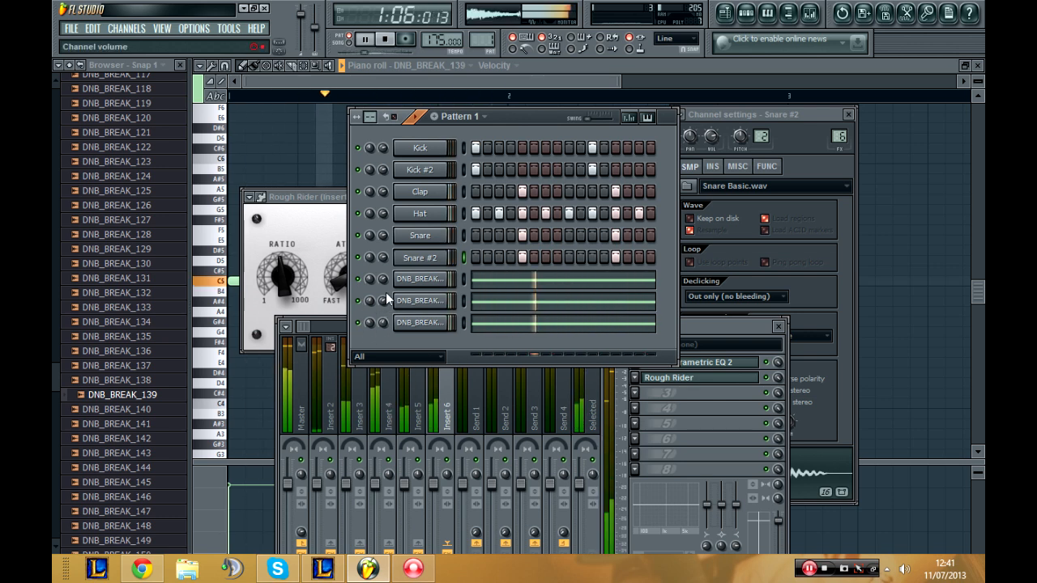
{"action": "left_click_drag", "start_coordinate": [386, 297], "coordinate": [387, 281]}
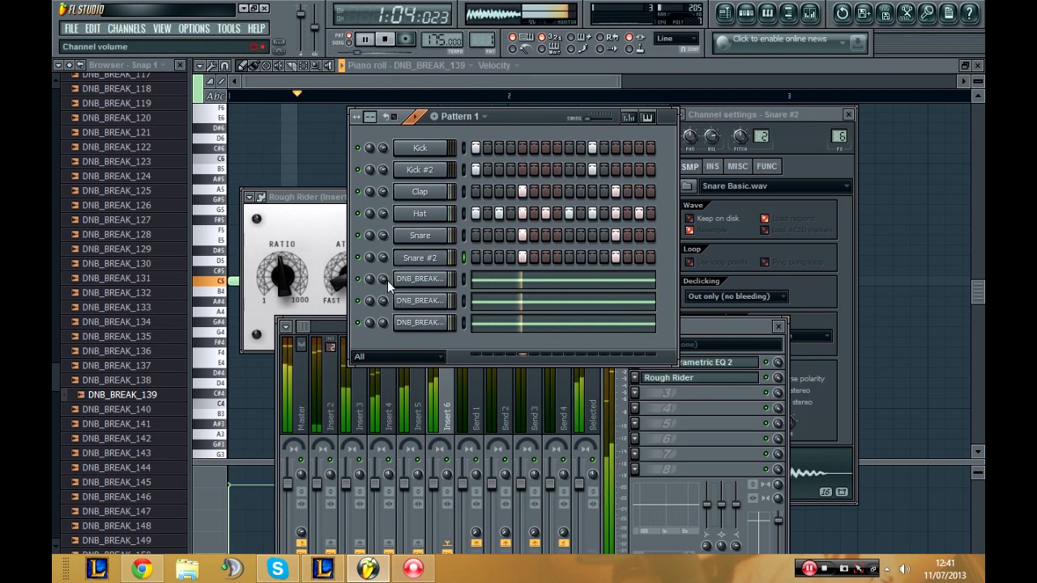
{"action": "left_click_drag", "start_coordinate": [384, 324], "coordinate": [385, 321]}
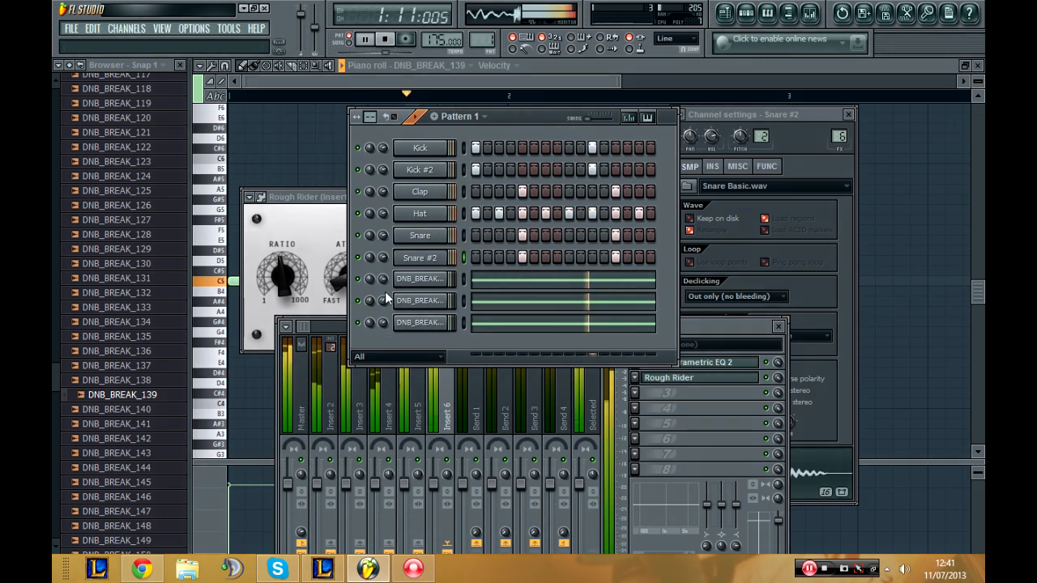